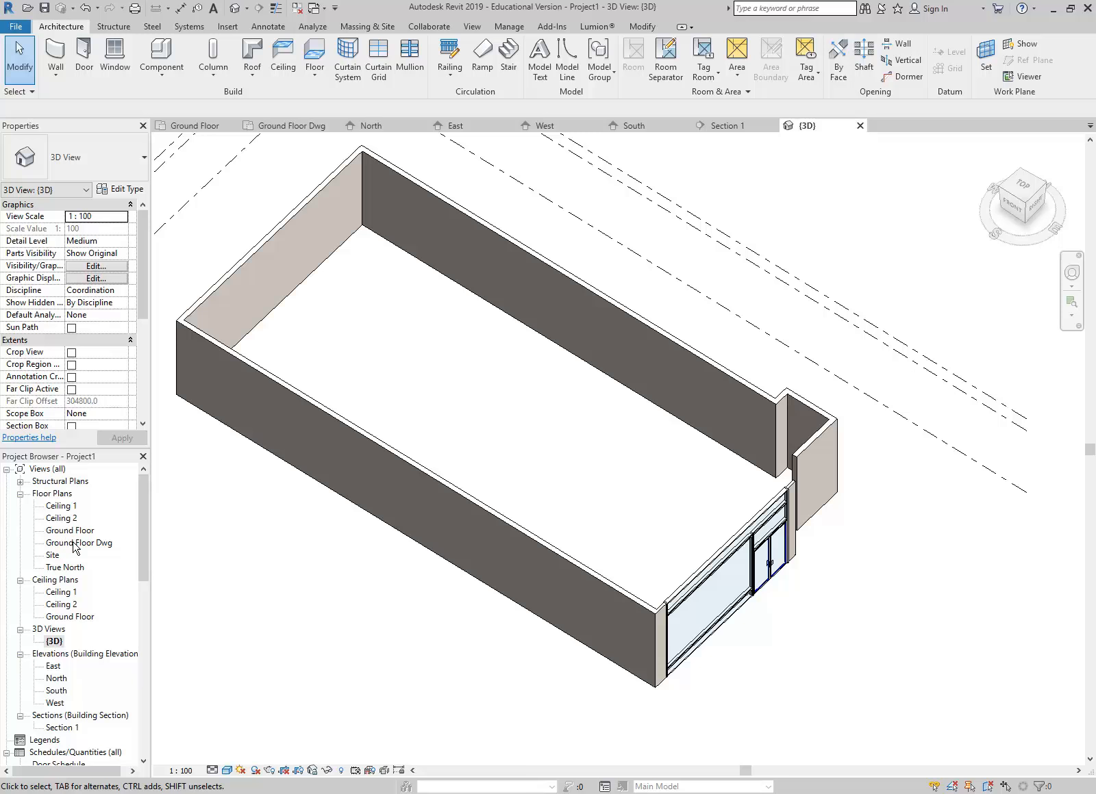
In the Ground Floor Dwg plan, start a vertical structural column set by height up to Ceiling 2.
{"action": "double_click", "coordinate": [63, 543]}
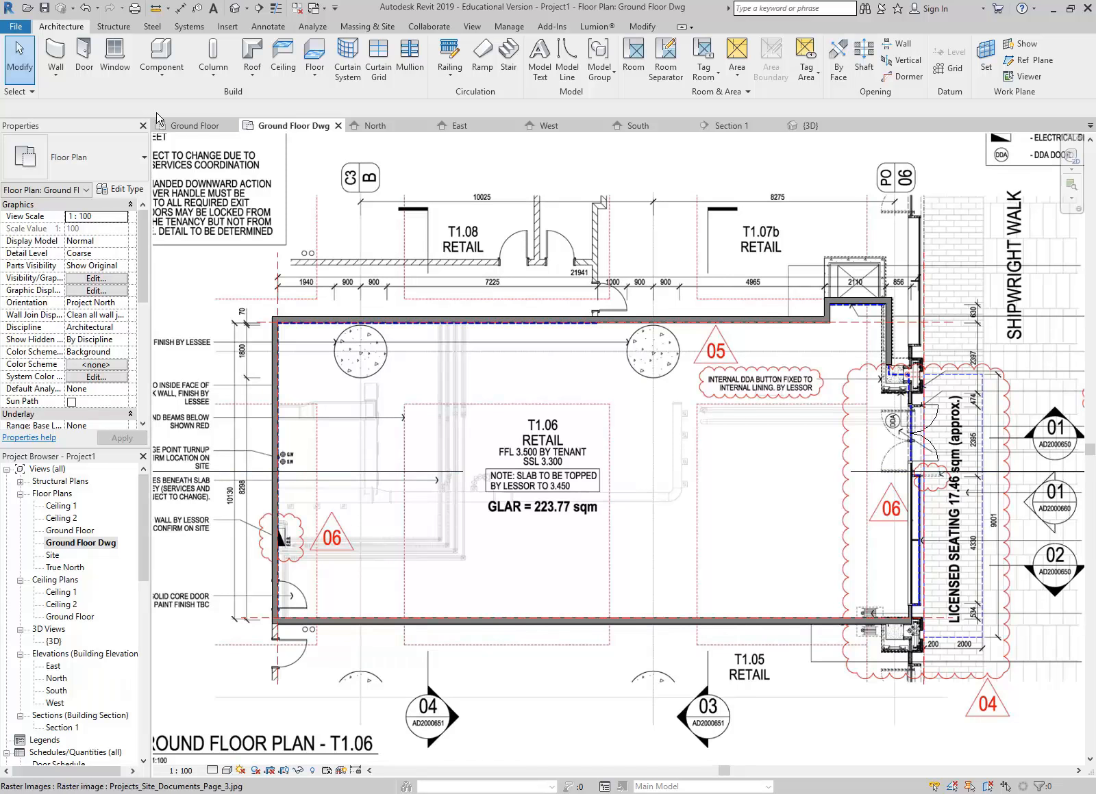
{"action": "left_click", "coordinate": [207, 82]}
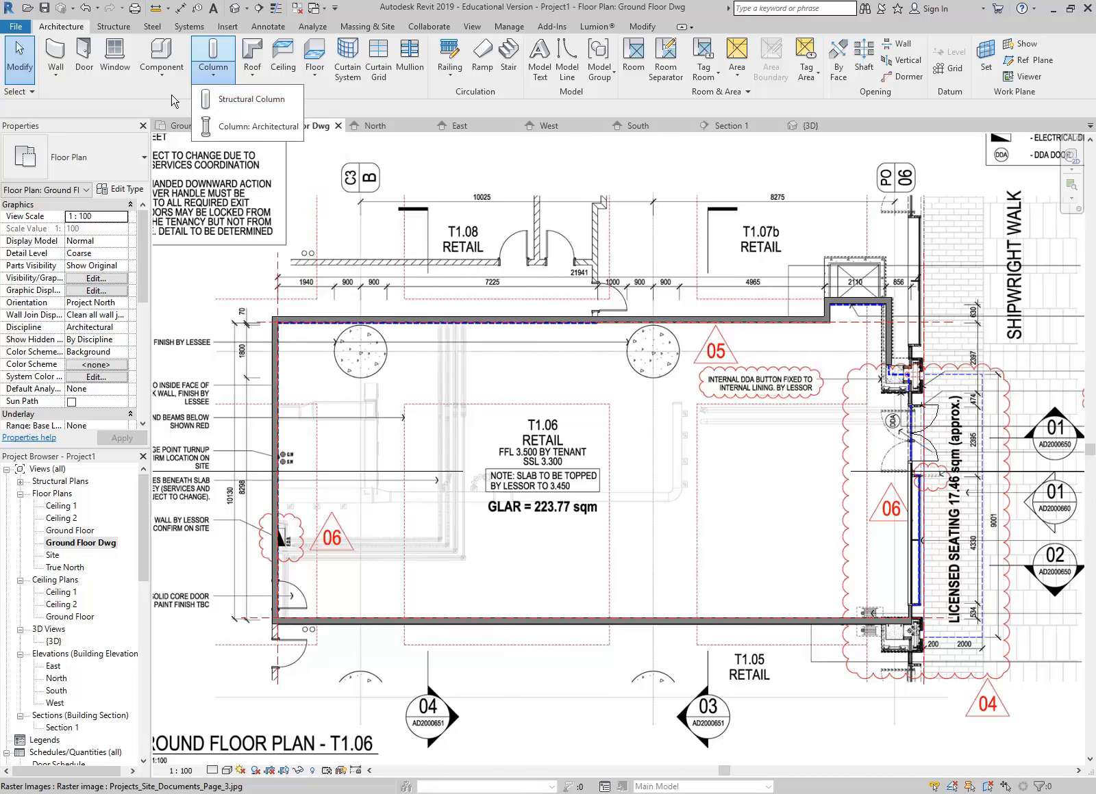
{"action": "left_click", "coordinate": [208, 74]}
{"action": "left_click", "coordinate": [208, 74]}
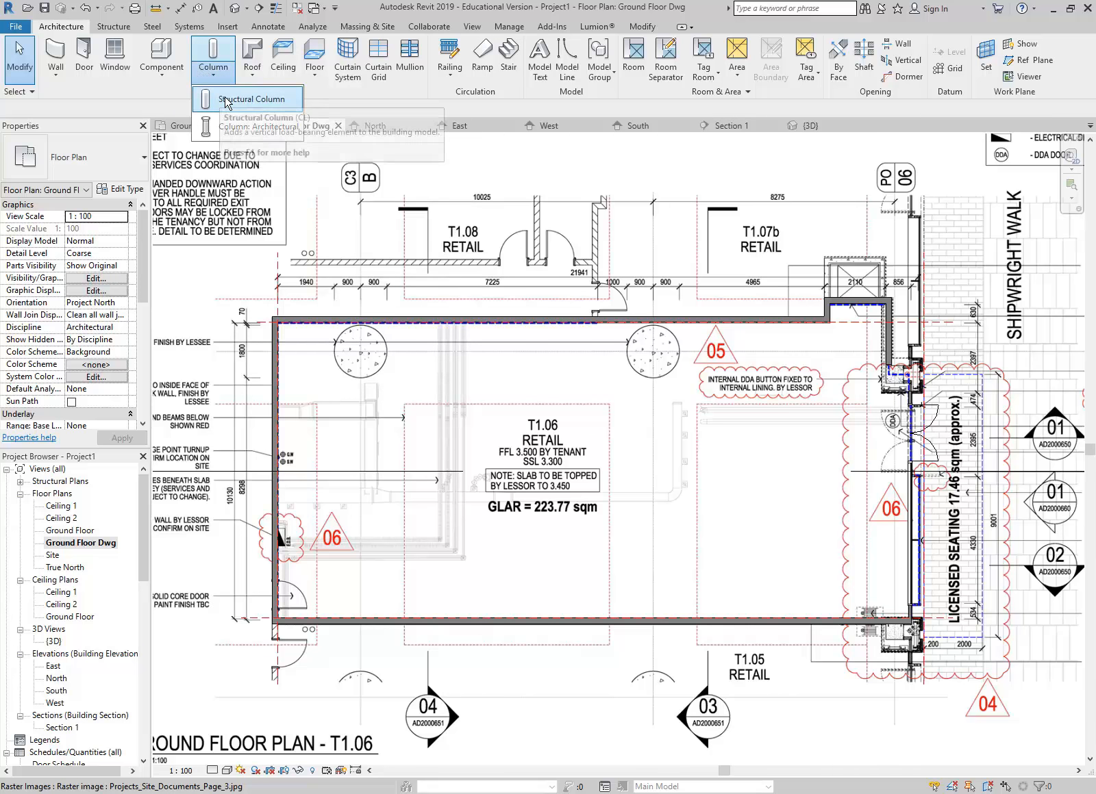
{"action": "left_click", "coordinate": [227, 100]}
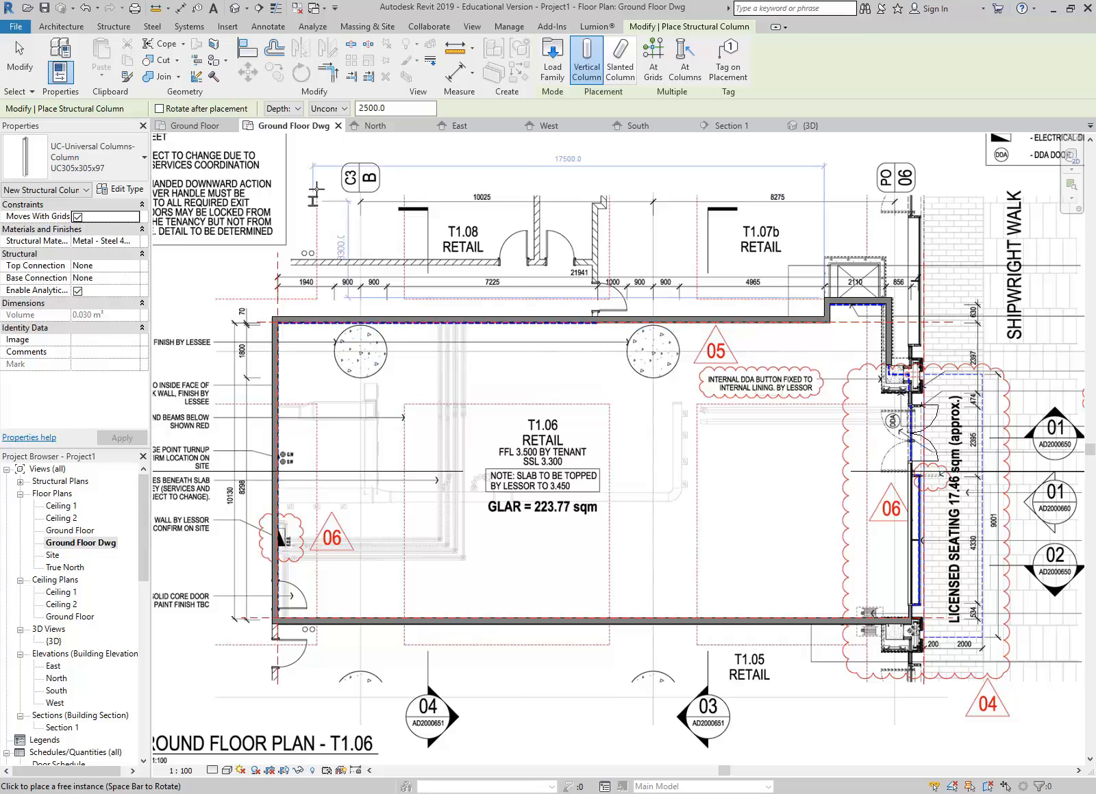
{"action": "left_click", "coordinate": [277, 110]}
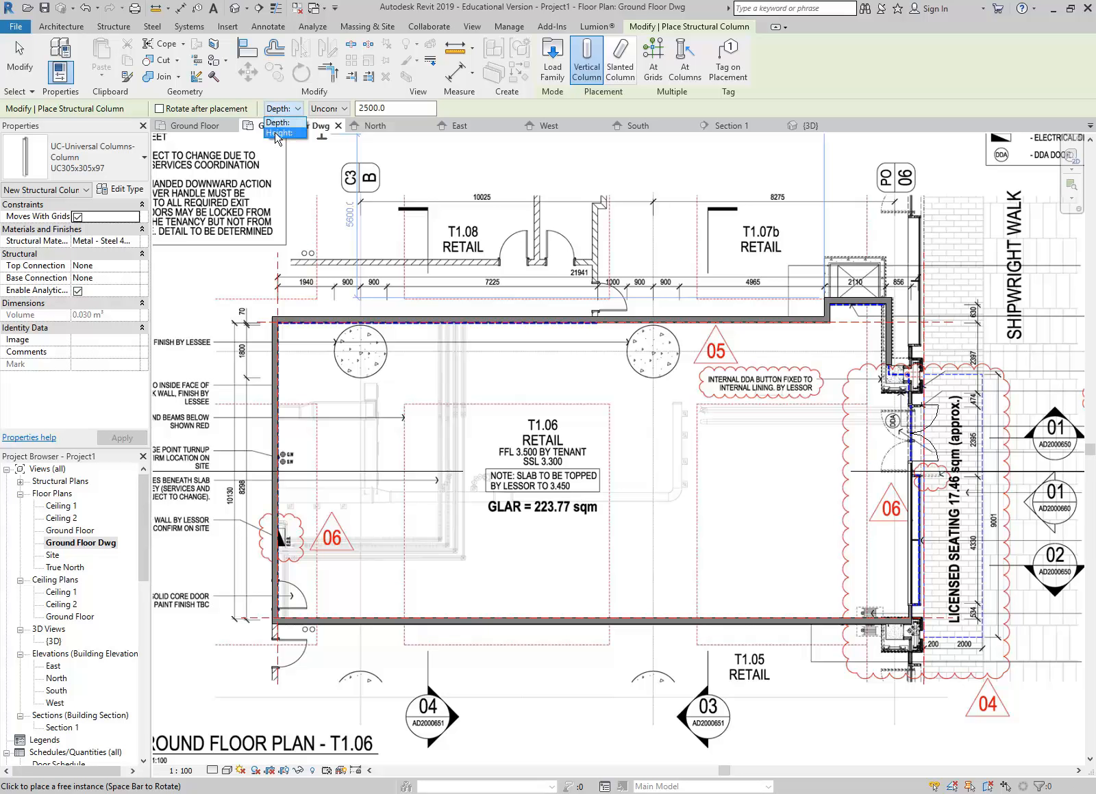
{"action": "left_click", "coordinate": [278, 133]}
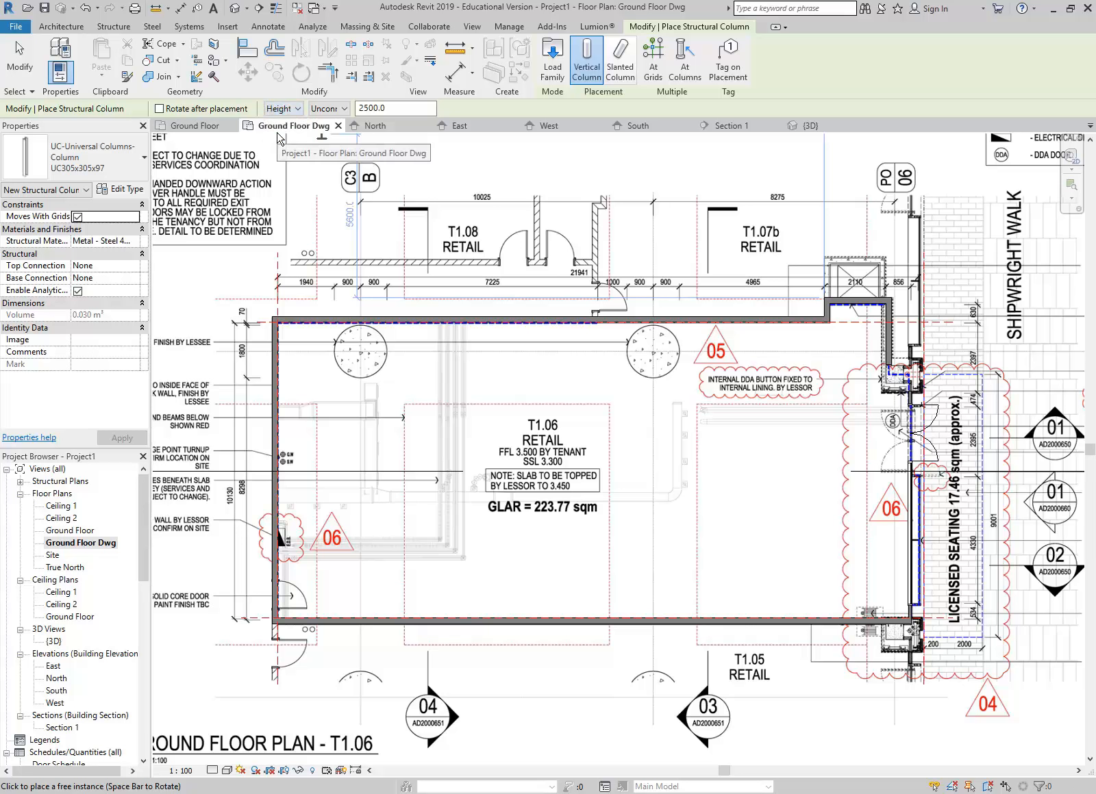
{"action": "left_click", "coordinate": [330, 109]}
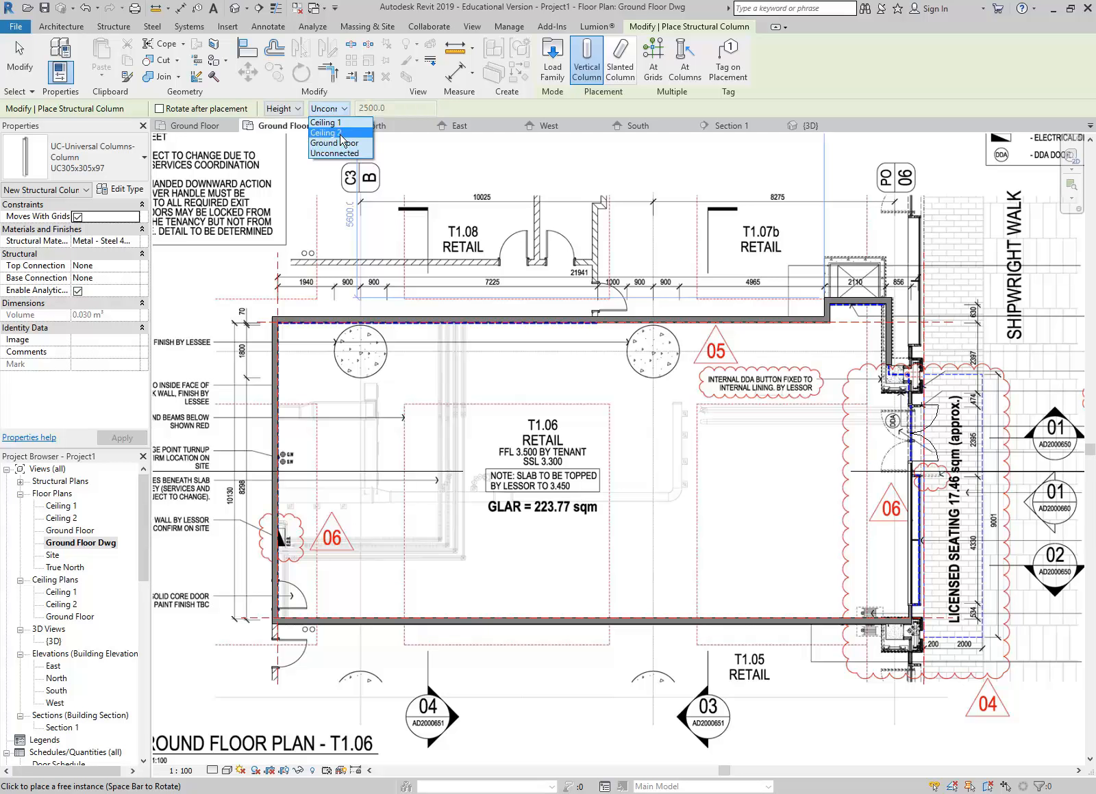
{"action": "left_click", "coordinate": [335, 133]}
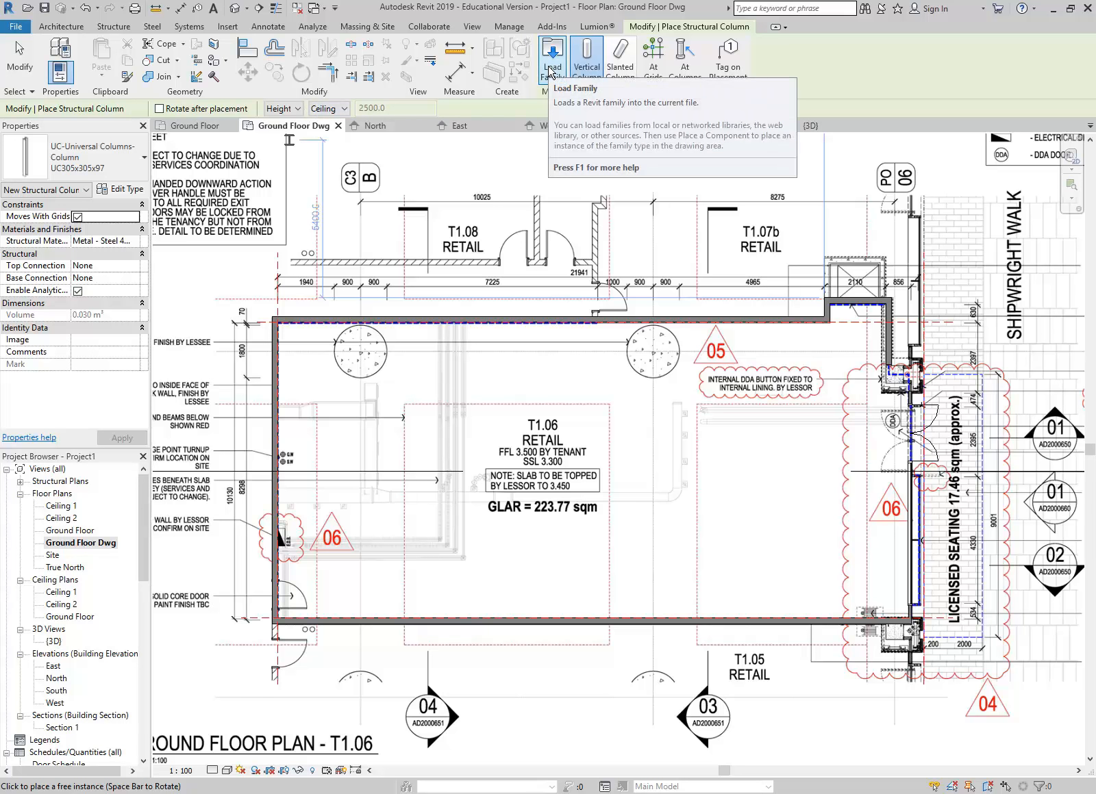
Load the Concrete-Round-Column family from the Concrete folder of the metric library's Structural Columns.
{"action": "left_click", "coordinate": [94, 153]}
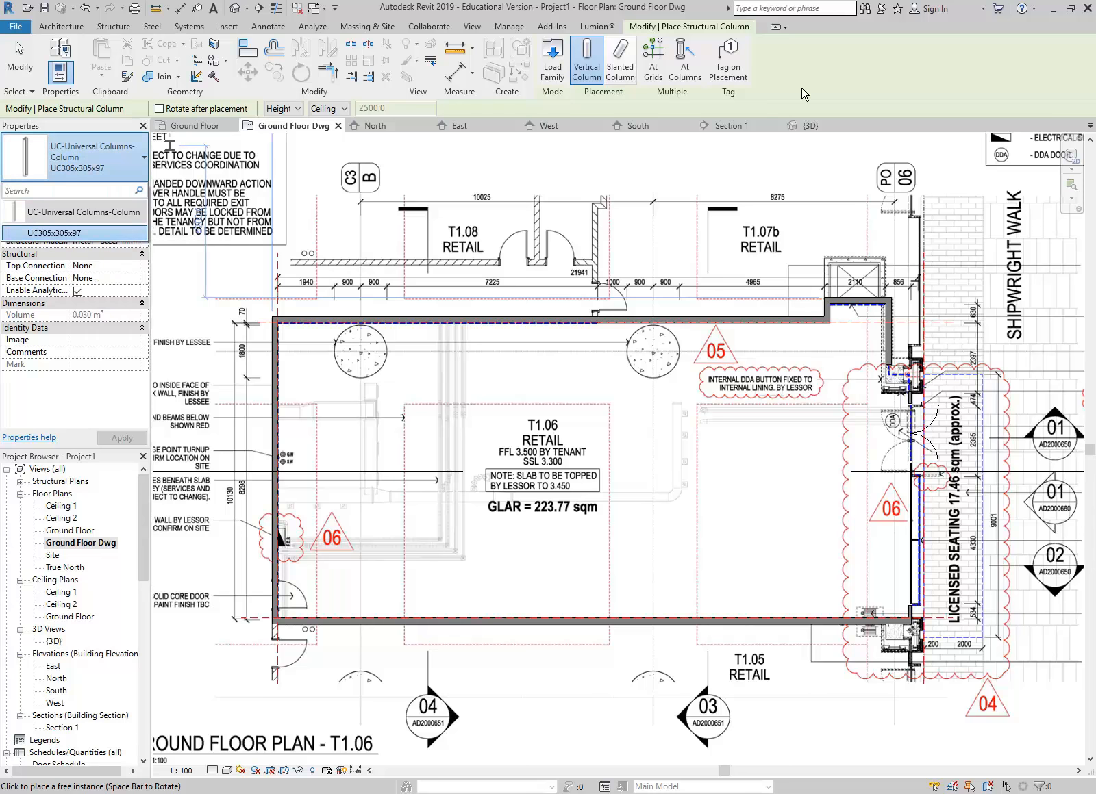
{"action": "left_click", "coordinate": [555, 66]}
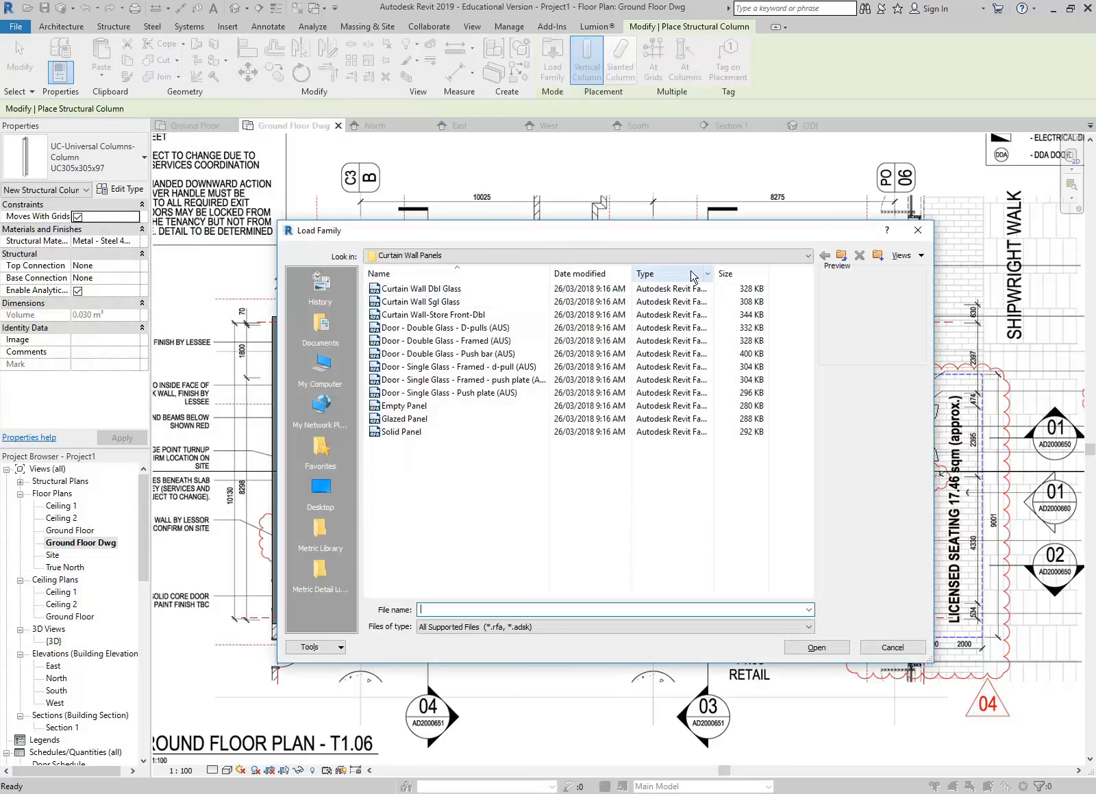
{"action": "left_click", "coordinate": [321, 530]}
{"action": "scroll", "coordinate": [440, 431], "scroll_direction": "down", "scroll_amount": 2}
{"action": "scroll", "coordinate": [440, 432], "scroll_direction": "up", "scroll_amount": 4}
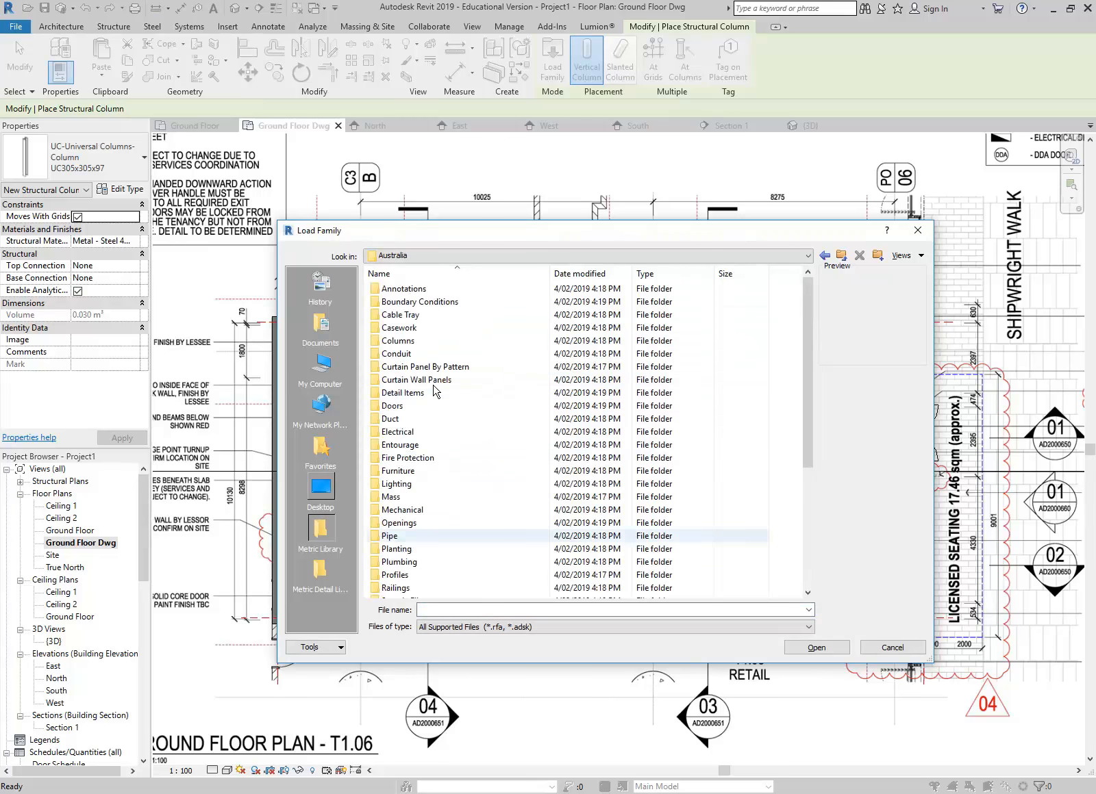
{"action": "left_click", "coordinate": [407, 342]}
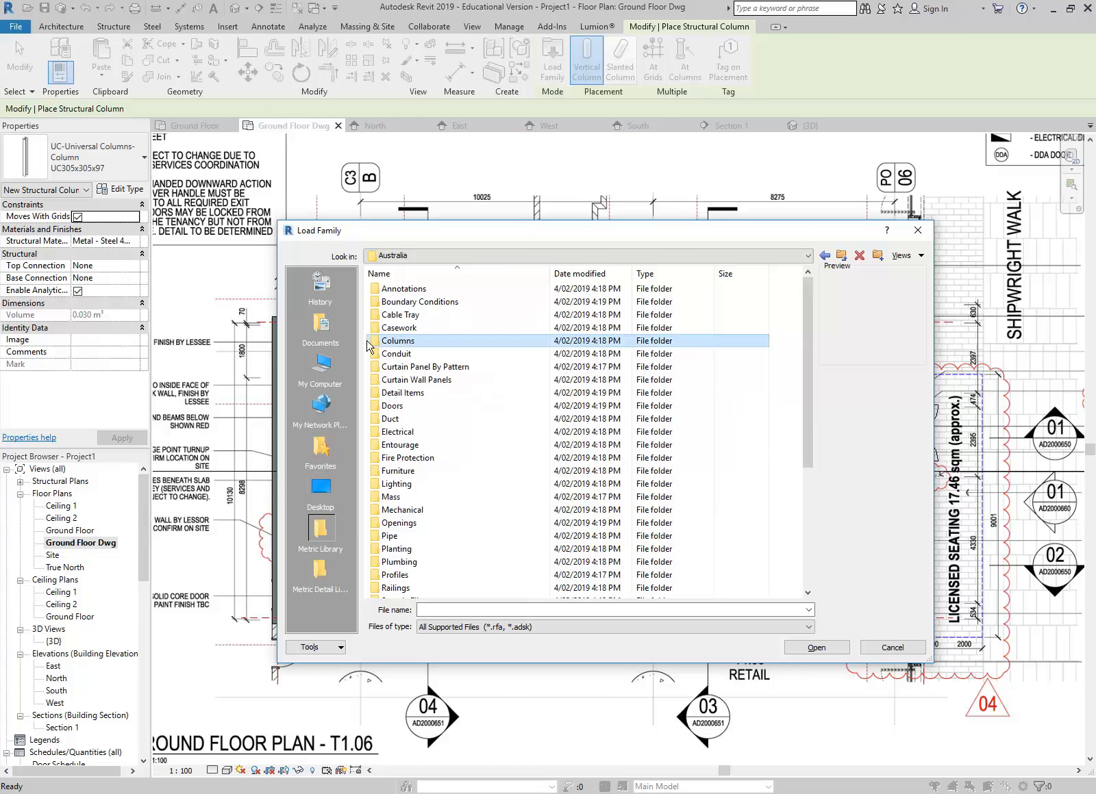
{"action": "scroll", "coordinate": [411, 349], "scroll_direction": "down", "scroll_amount": 5}
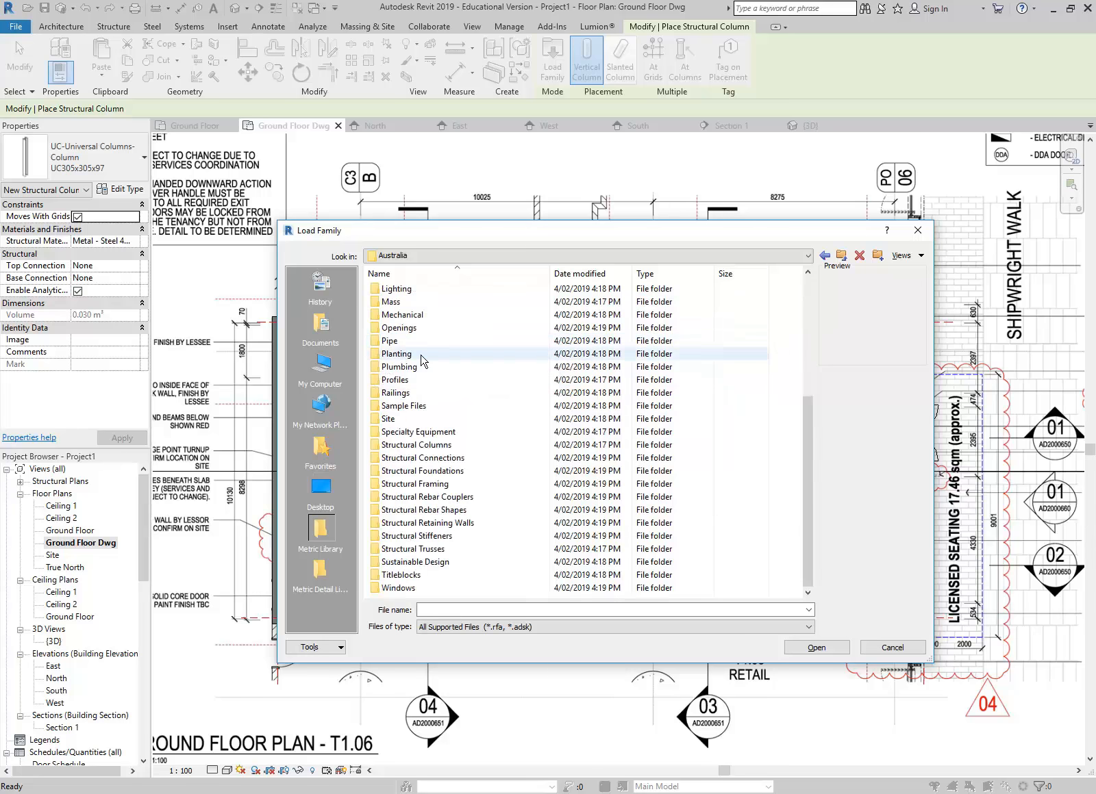
{"action": "left_click", "coordinate": [430, 447]}
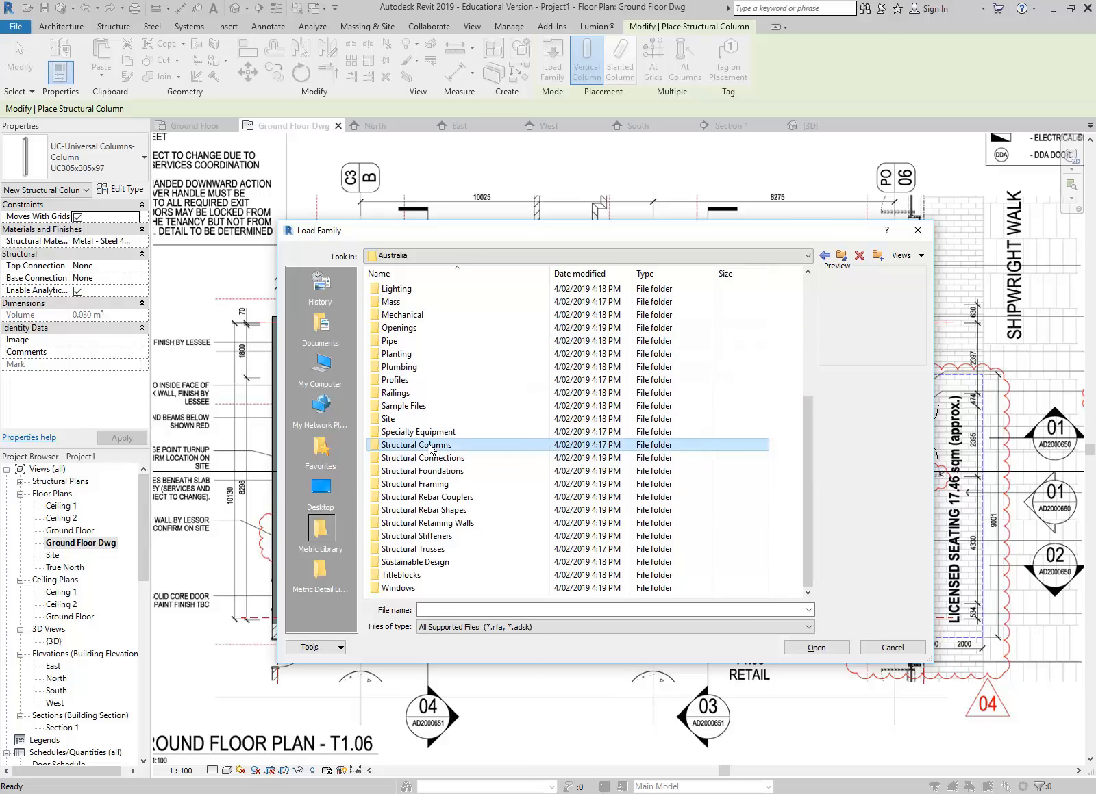
{"action": "double_click", "coordinate": [419, 447]}
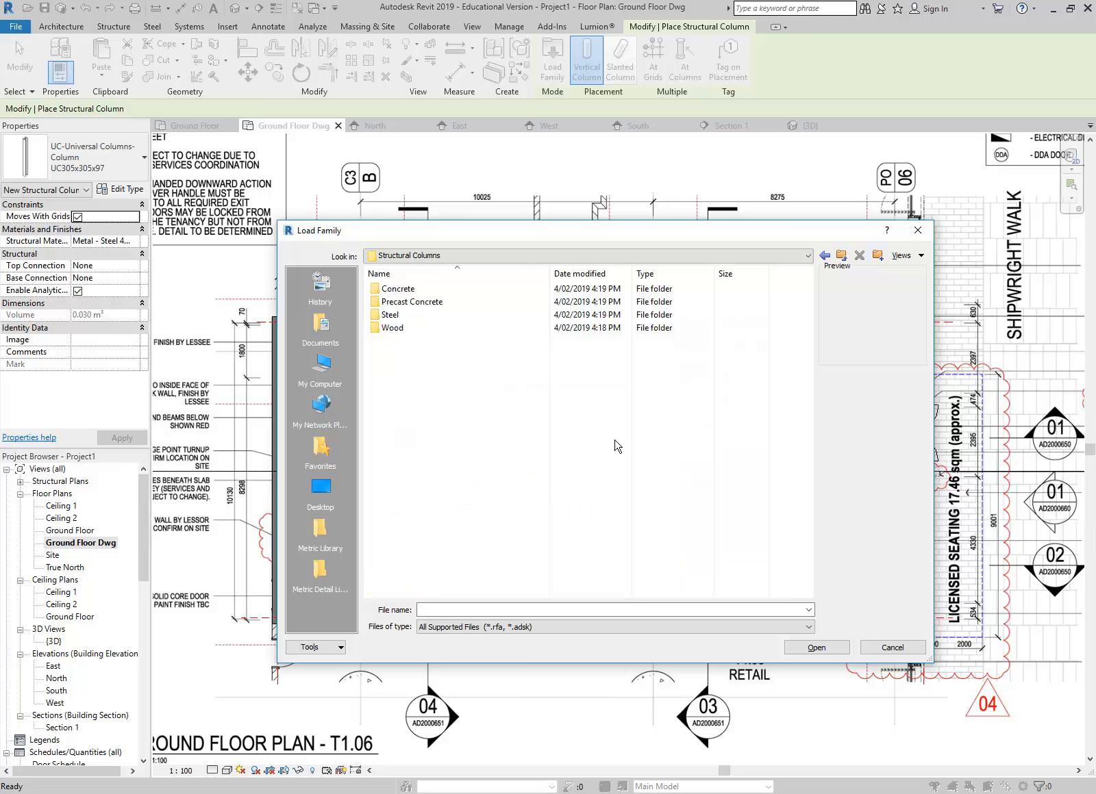
{"action": "double_click", "coordinate": [385, 291]}
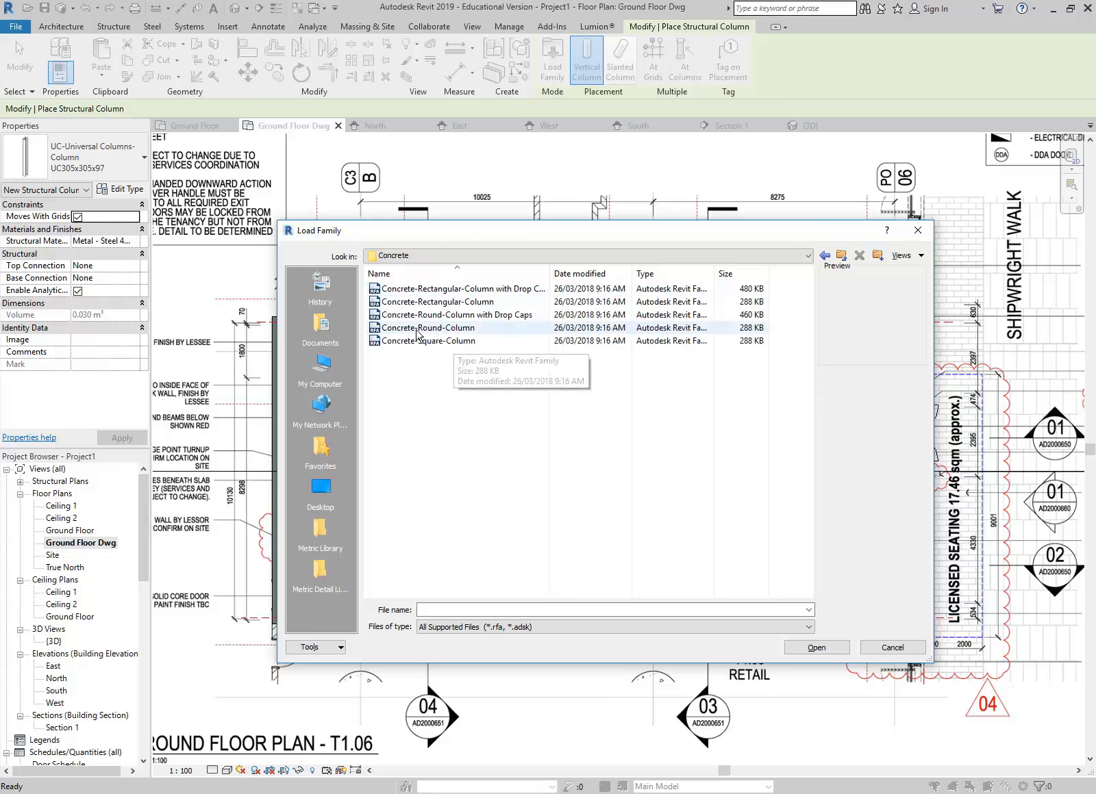
{"action": "left_click", "coordinate": [447, 328]}
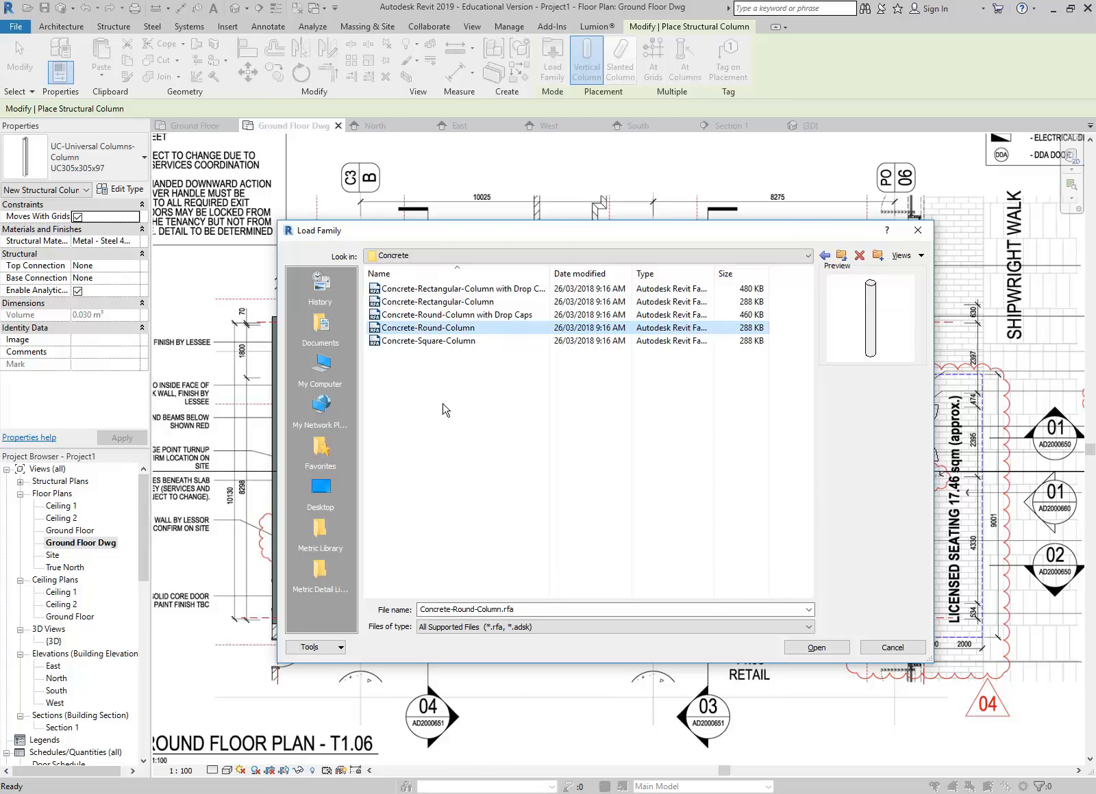
{"action": "left_click", "coordinate": [817, 648]}
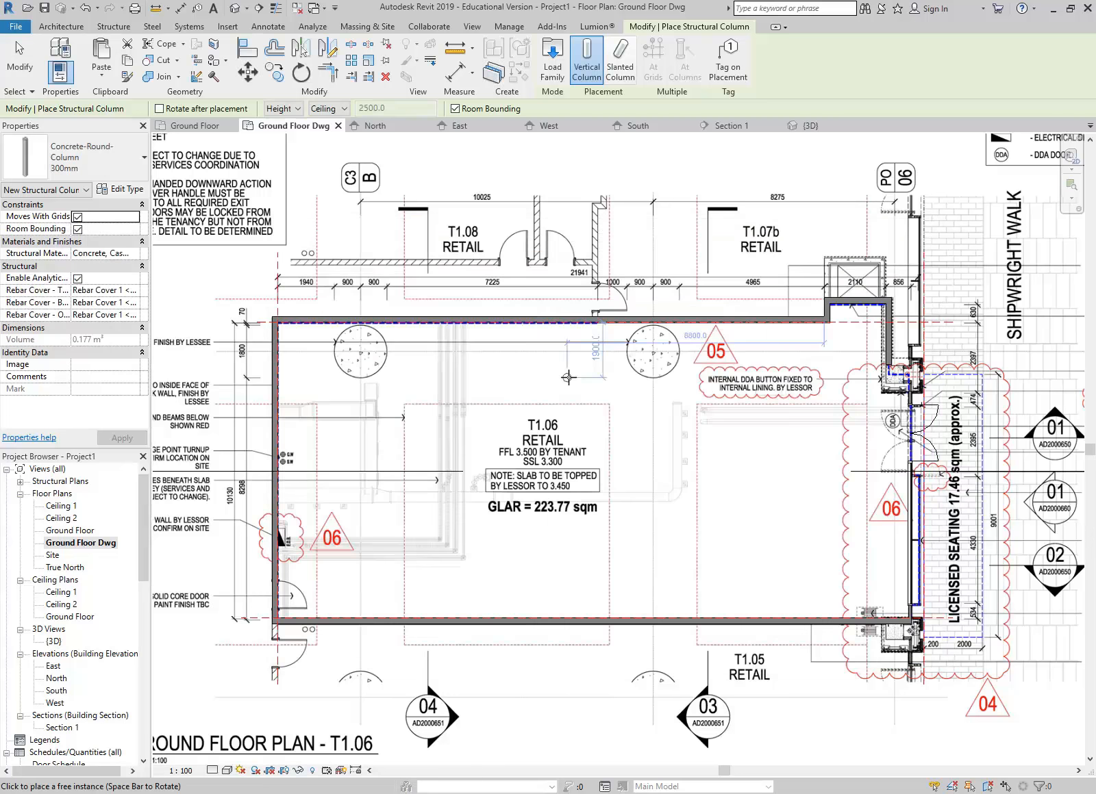
Choose the 750mm type of Concrete-Round-Column and compare its size with the round column drawn at grid B.
{"action": "left_click", "coordinate": [110, 159]}
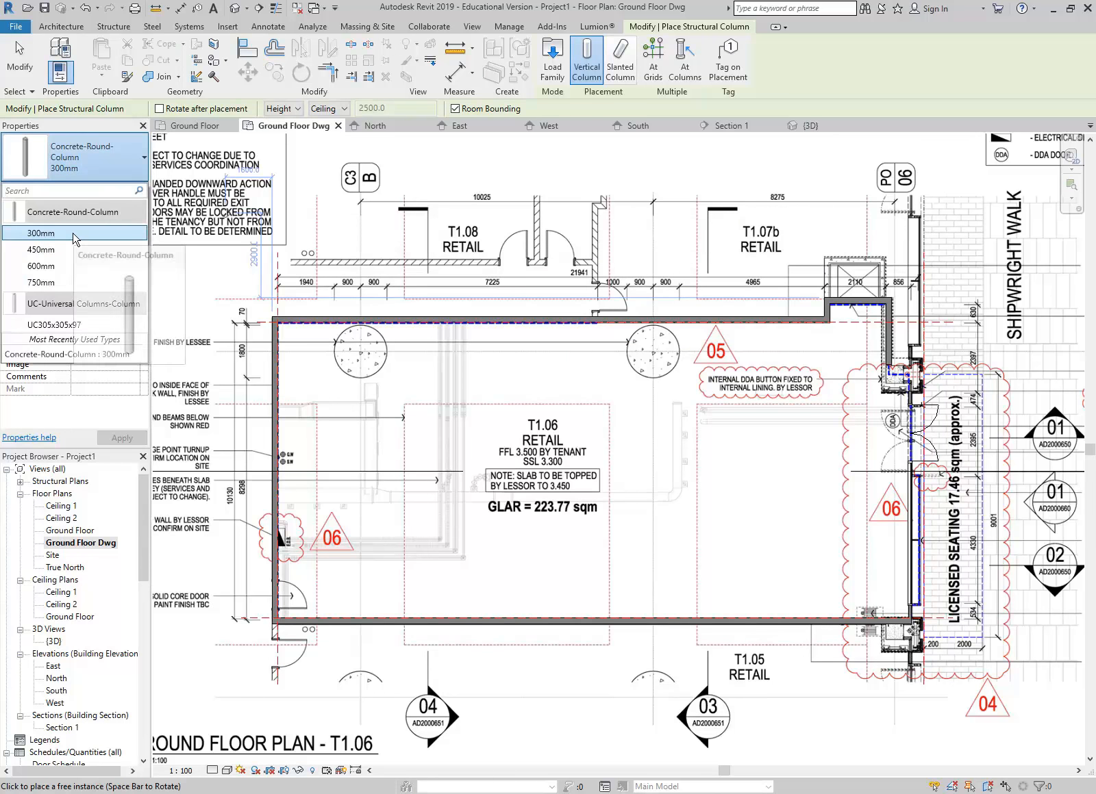
{"action": "left_click", "coordinate": [63, 282]}
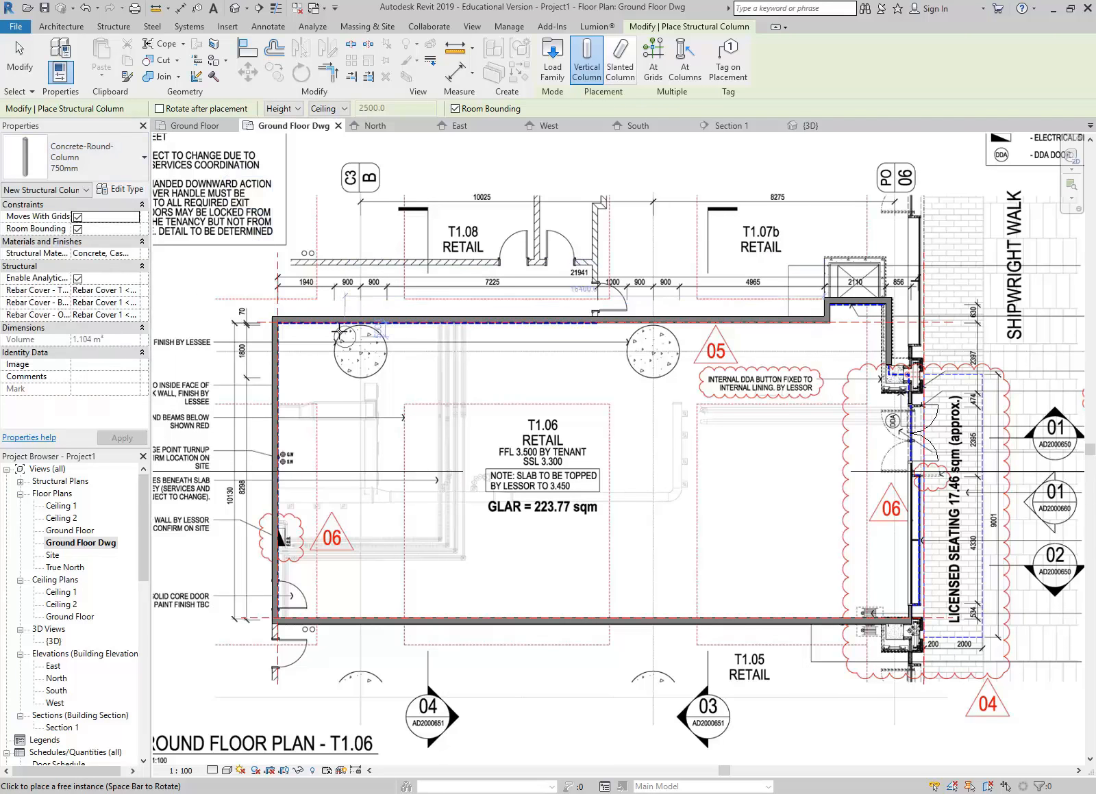
{"action": "scroll", "coordinate": [339, 332], "scroll_direction": "up", "scroll_amount": 3}
{"action": "scroll", "coordinate": [279, 302], "scroll_direction": "up", "scroll_amount": 2}
{"action": "middle_click_drag", "start_coordinate": [277, 256], "coordinate": [277, 304]}
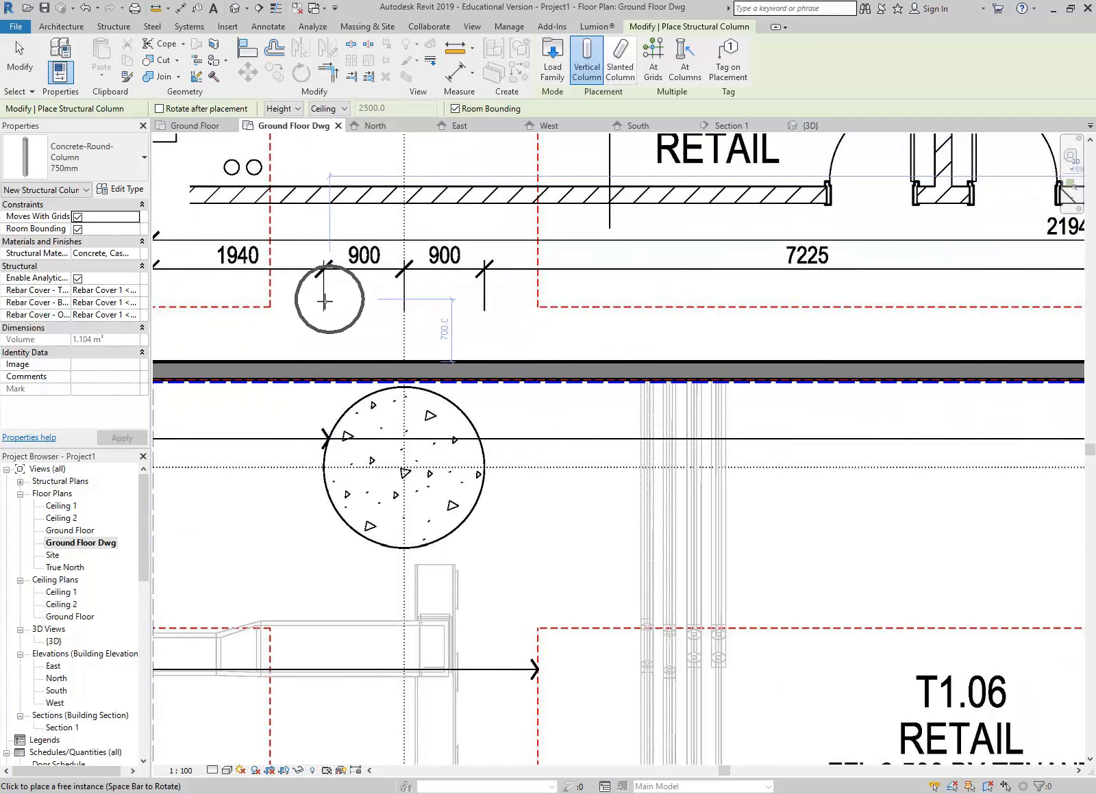
{"action": "scroll", "coordinate": [319, 317], "scroll_direction": "up", "scroll_amount": 1}
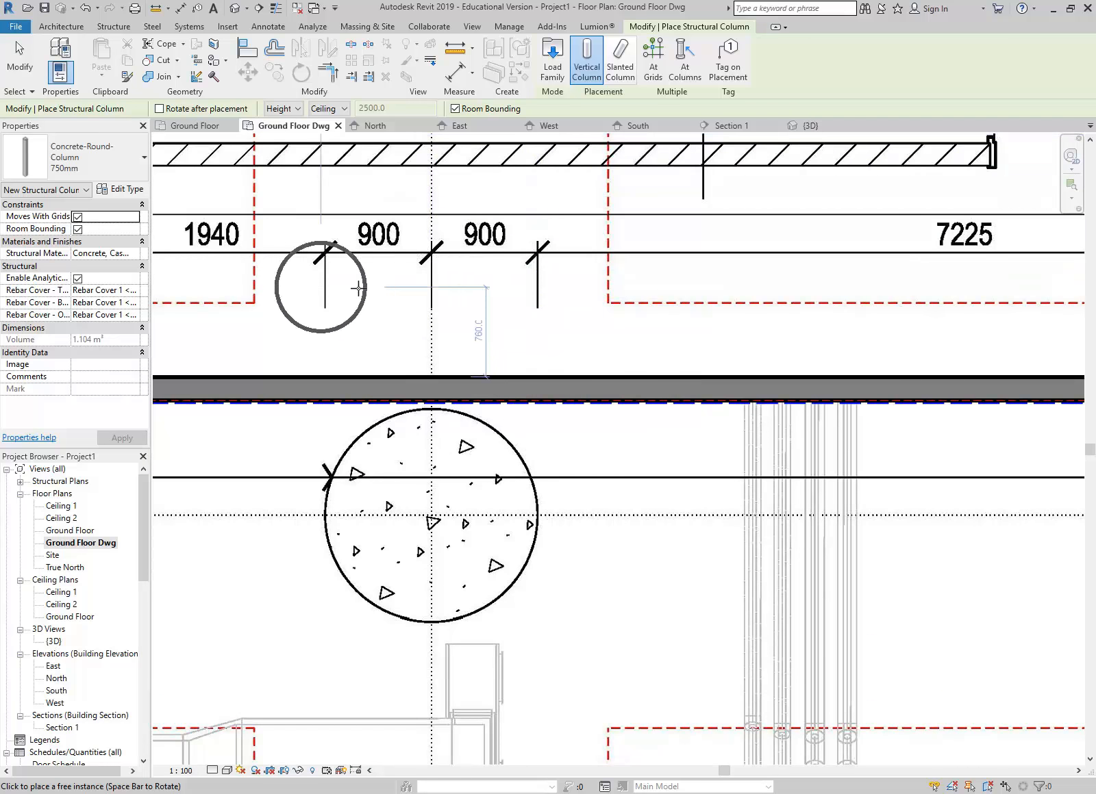
Duplicate the 750mm column type as 1800mm and set its dimension b to 1800.
{"action": "left_click", "coordinate": [115, 192]}
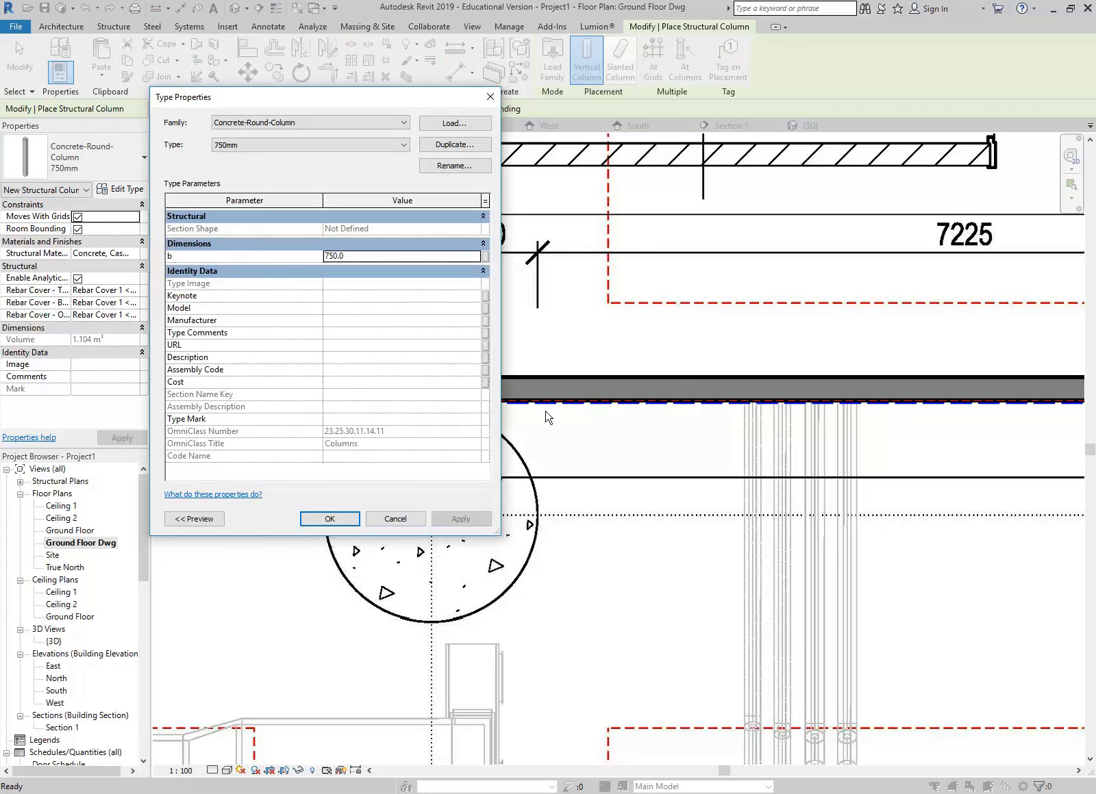
{"action": "left_click", "coordinate": [470, 148]}
{"action": "type", "text": "1800mm"}
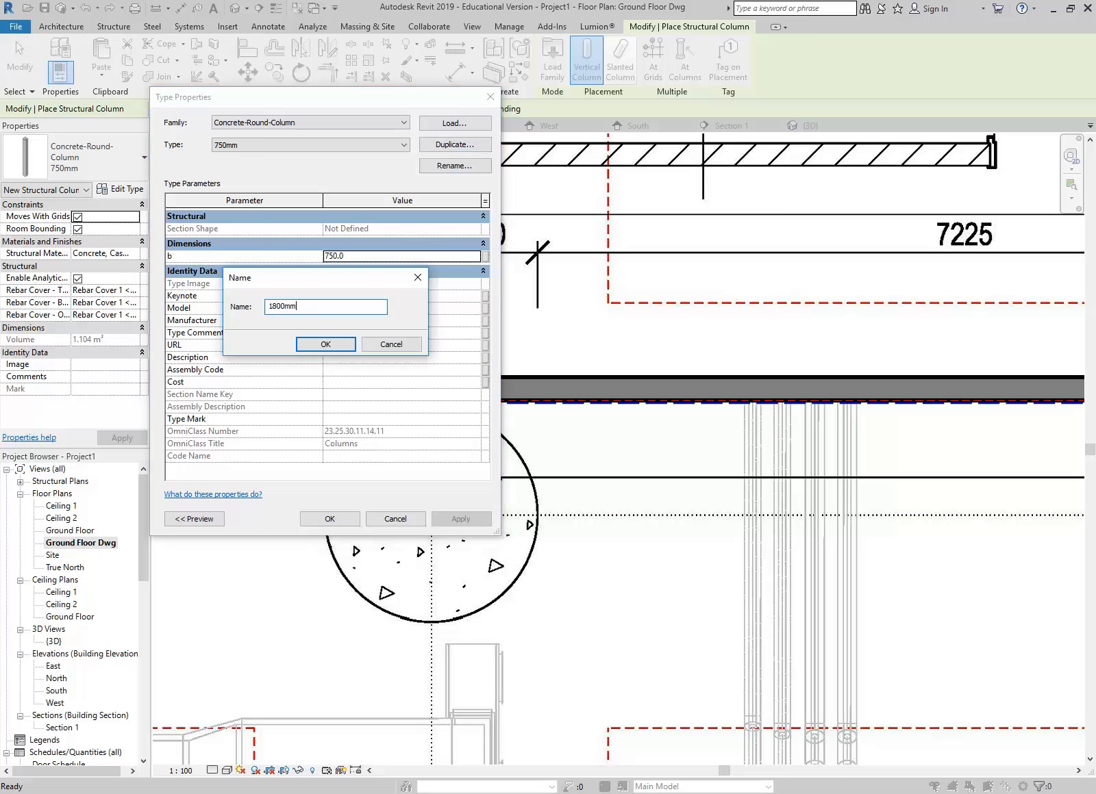
{"action": "left_click", "coordinate": [322, 344]}
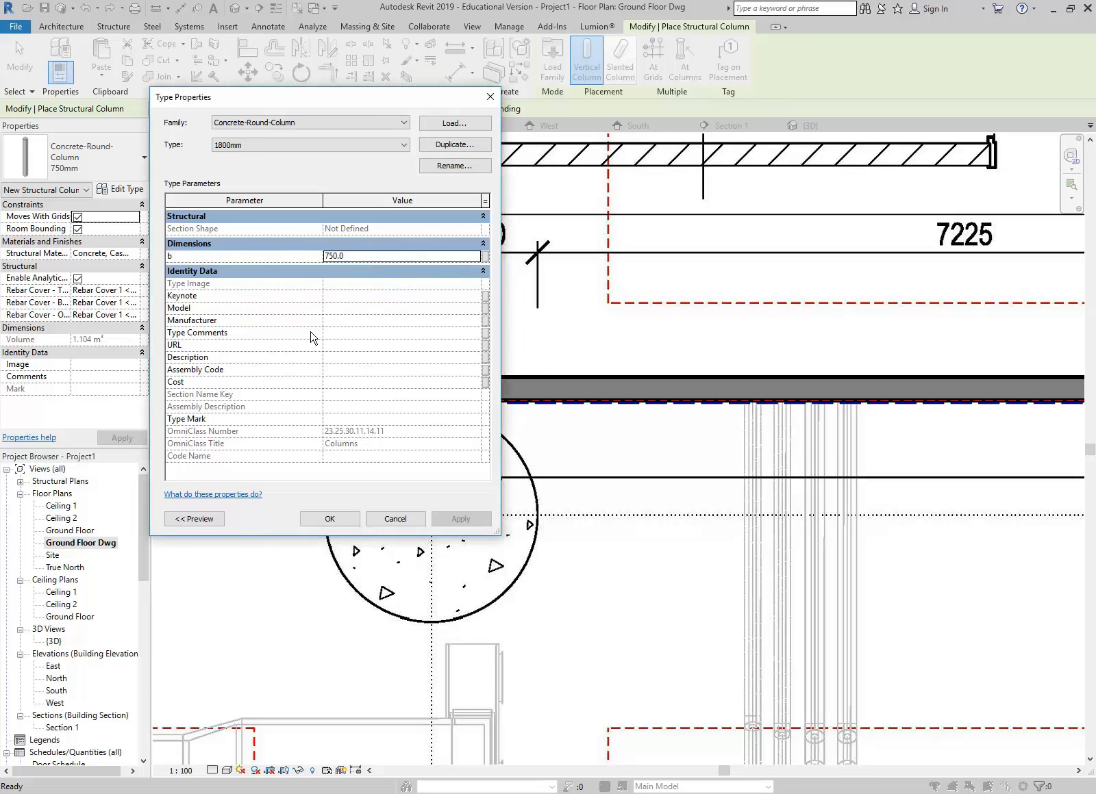
{"action": "left_click", "coordinate": [367, 257]}
{"action": "type", "text": "180"}
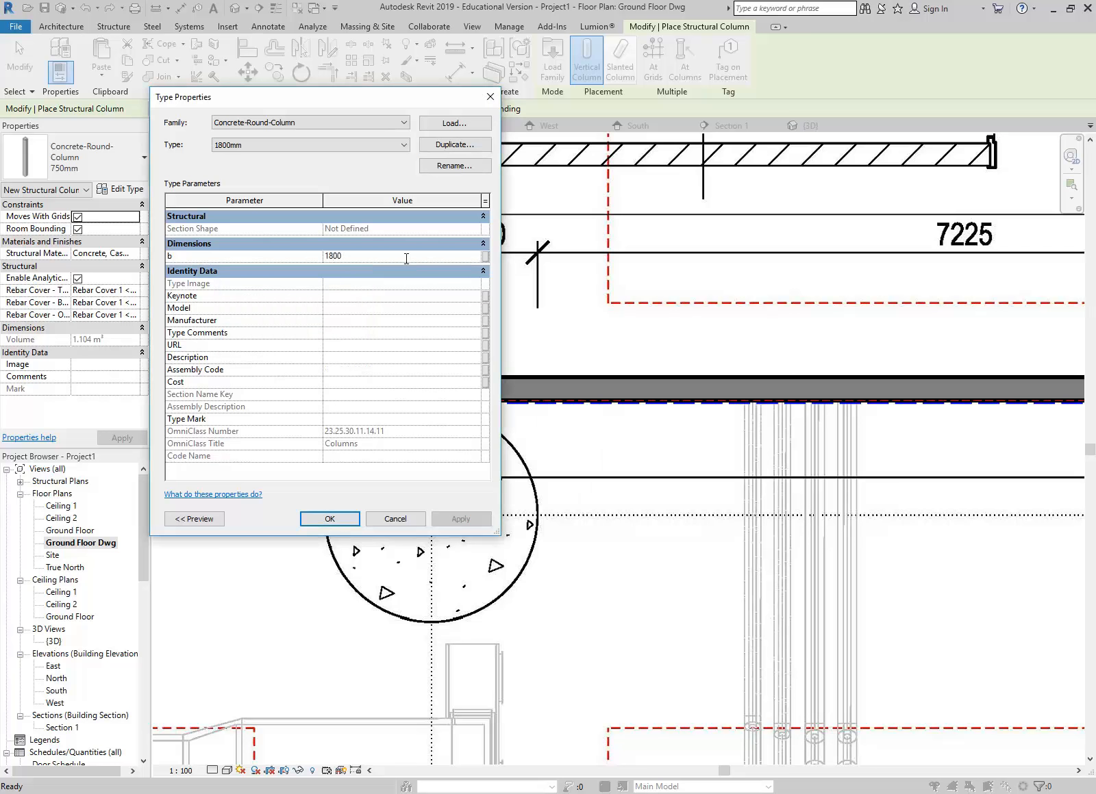
{"action": "left_click", "coordinate": [328, 518]}
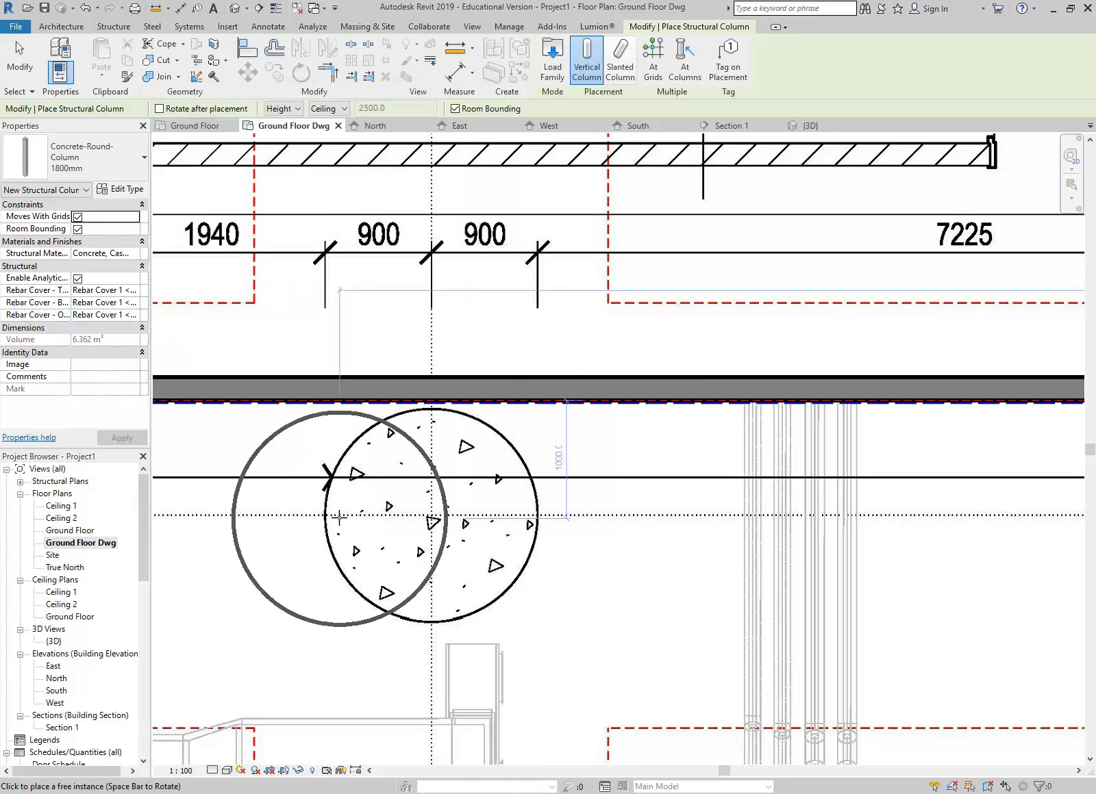
Place an 1800mm round concrete column centred on the hatched circle at grid B and end the placement.
{"action": "scroll", "coordinate": [431, 517], "scroll_direction": "up", "scroll_amount": 2}
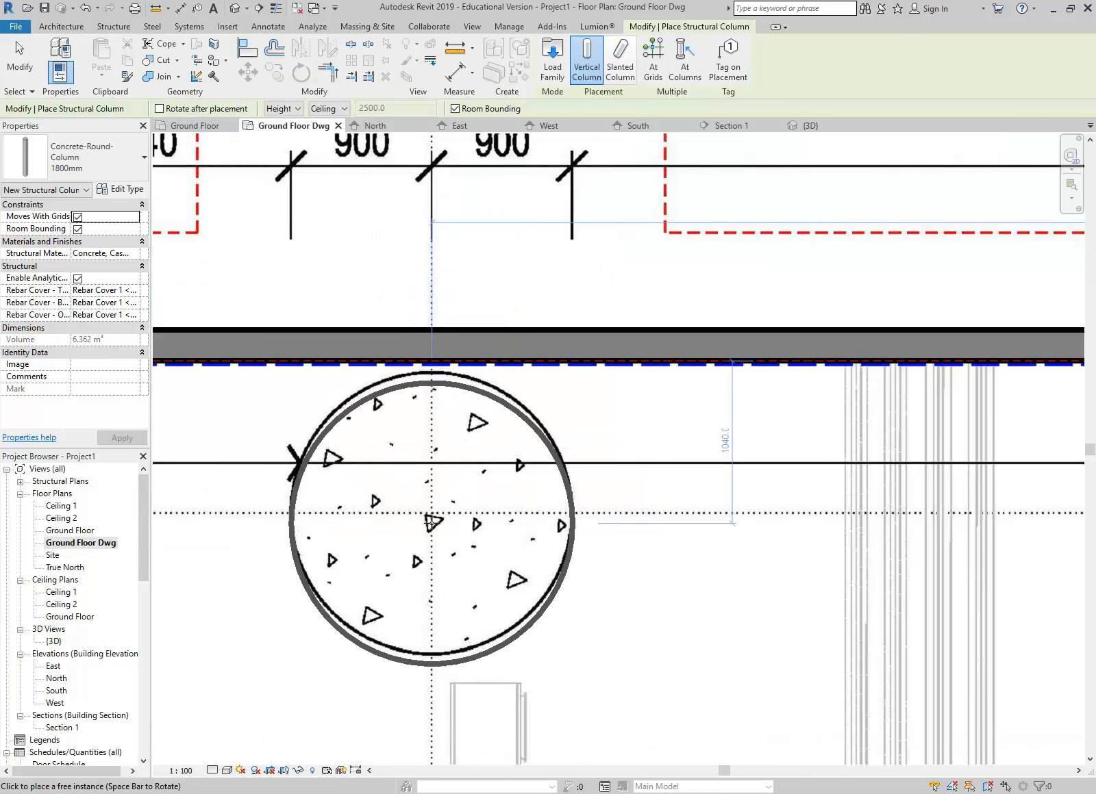
{"action": "scroll", "coordinate": [430, 519], "scroll_direction": "up", "scroll_amount": 2}
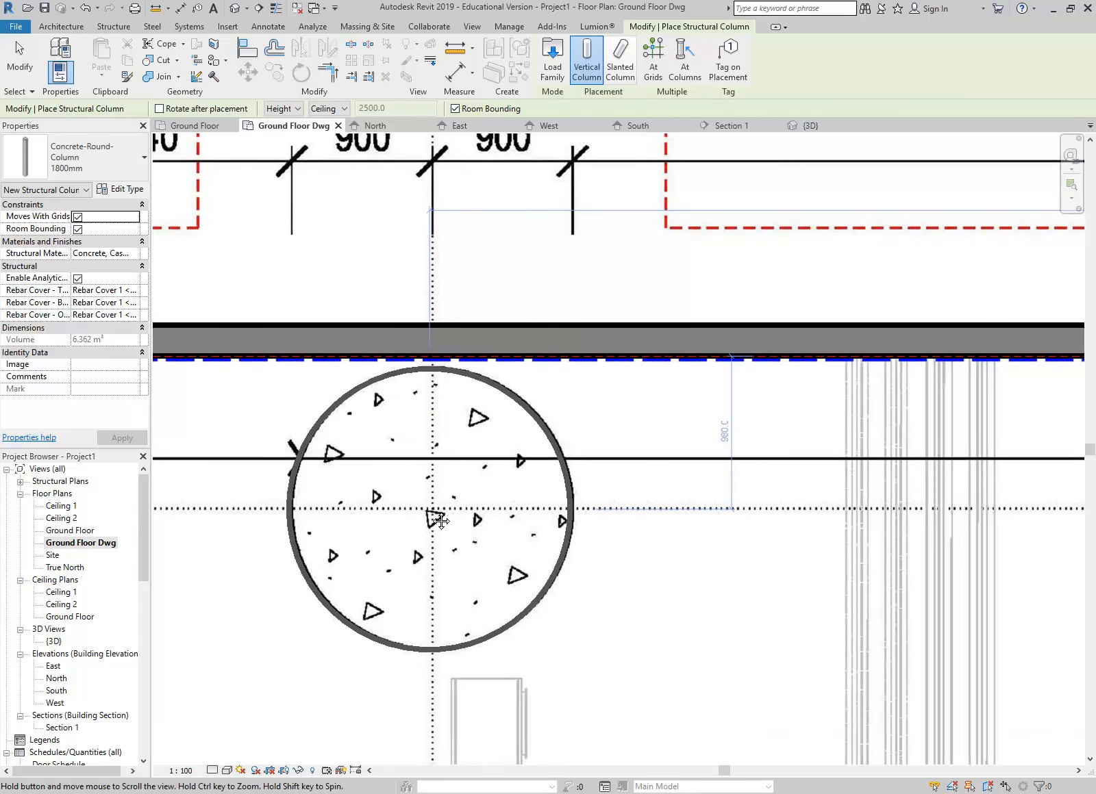
{"action": "scroll", "coordinate": [431, 510], "scroll_direction": "up", "scroll_amount": 1}
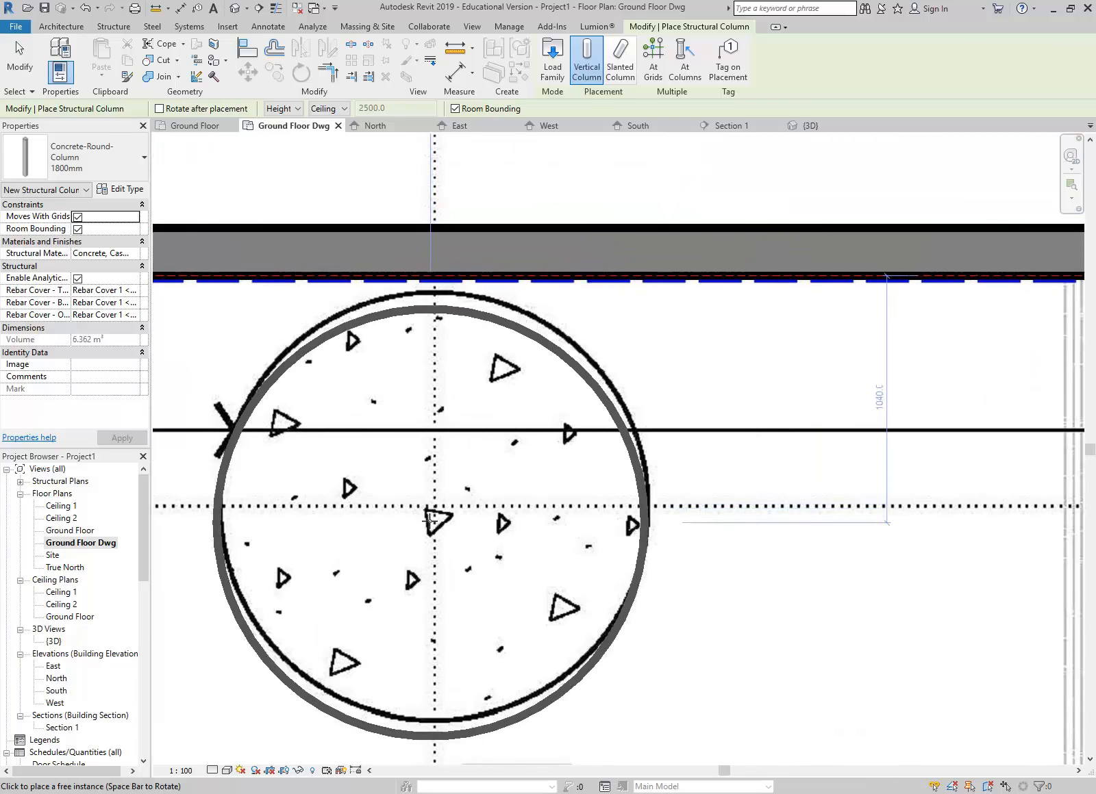
{"action": "scroll", "coordinate": [438, 505], "scroll_direction": "up", "scroll_amount": 1}
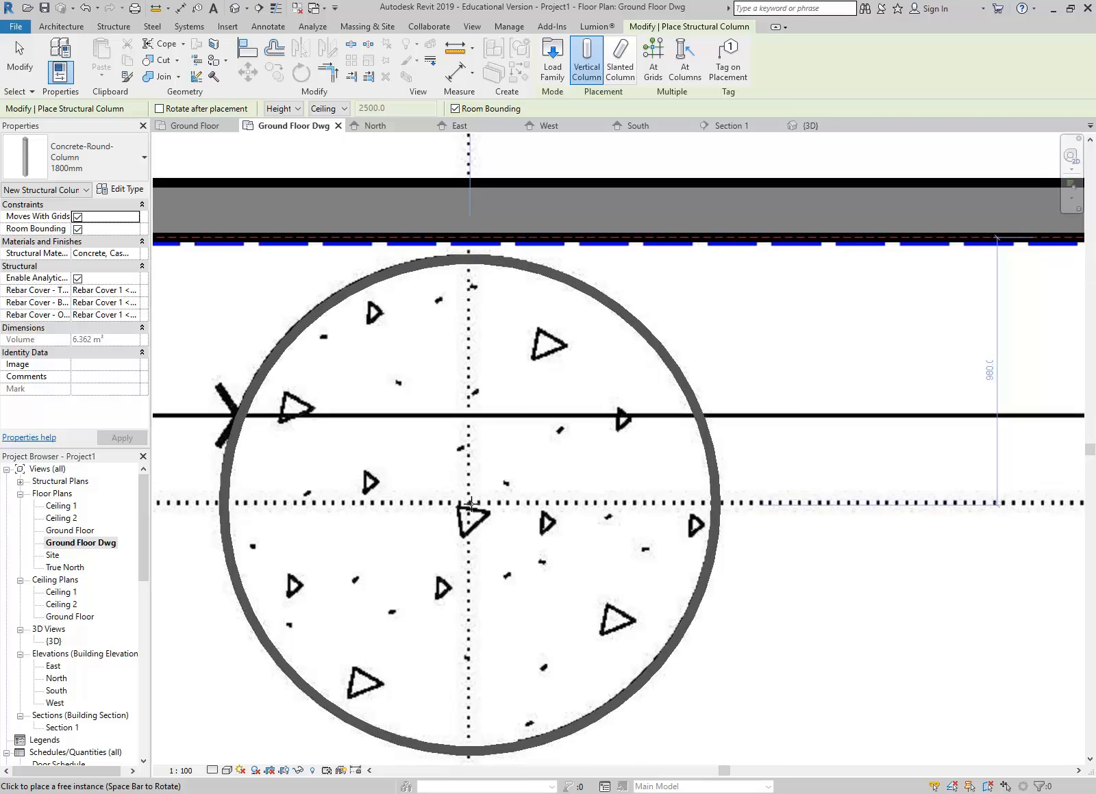
{"action": "scroll", "coordinate": [471, 504], "scroll_direction": "down", "scroll_amount": 4}
{"action": "middle_click_drag", "start_coordinate": [481, 442], "coordinate": [389, 500]}
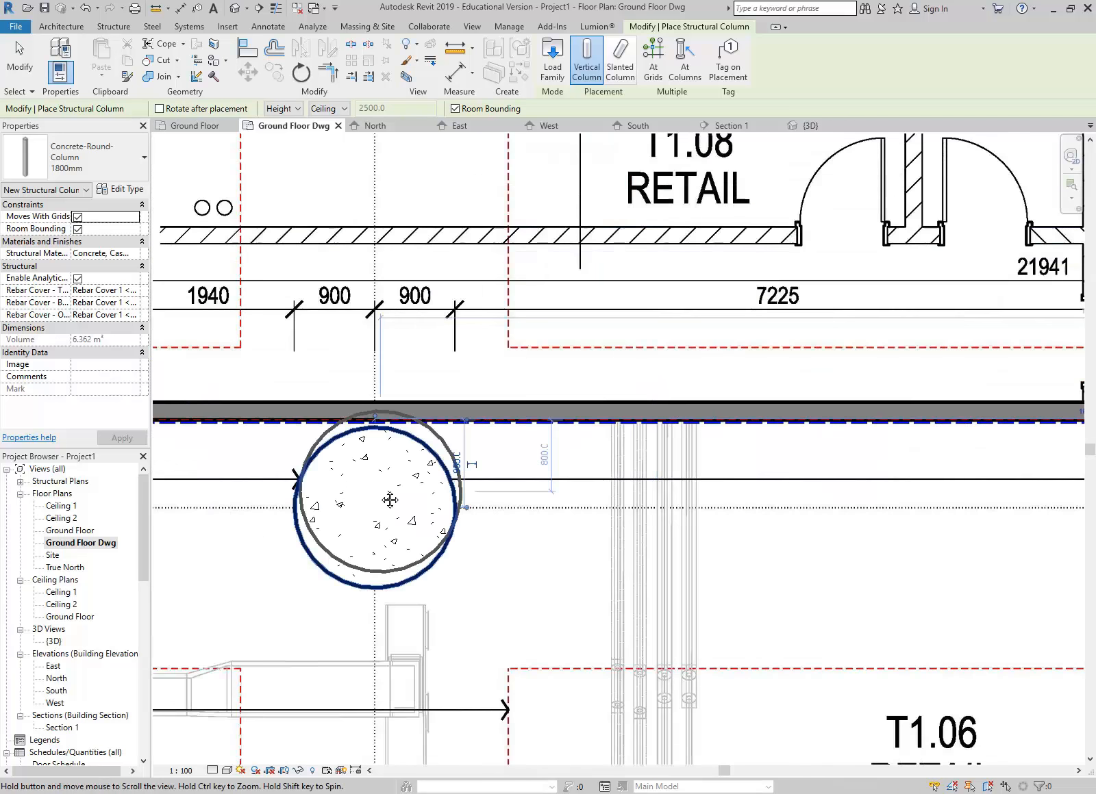
{"action": "scroll", "coordinate": [389, 500], "scroll_direction": "down", "scroll_amount": 1}
{"action": "right_click", "coordinate": [400, 354]}
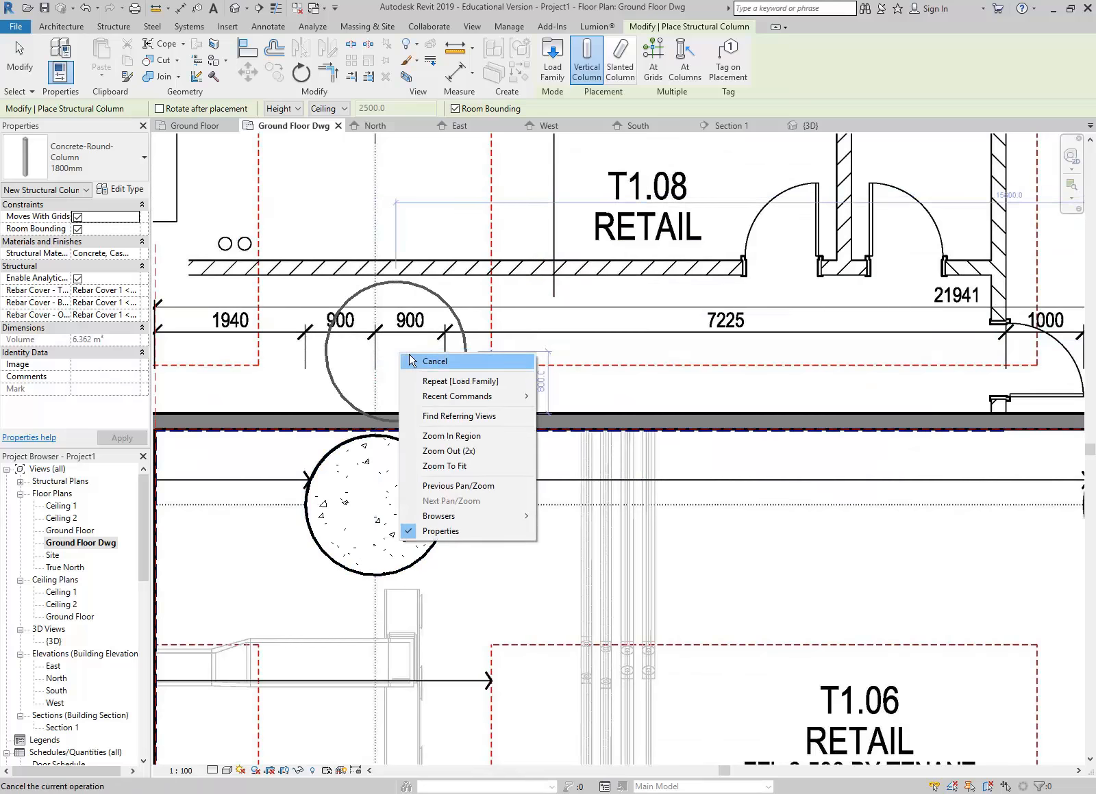
{"action": "left_click", "coordinate": [409, 361]}
Copy the 1800mm round column from grid B across to the second hatched circle along the same wall.
{"action": "scroll", "coordinate": [487, 614], "scroll_direction": "down", "scroll_amount": 2}
{"action": "middle_click_drag", "start_coordinate": [487, 613], "coordinate": [298, 457]}
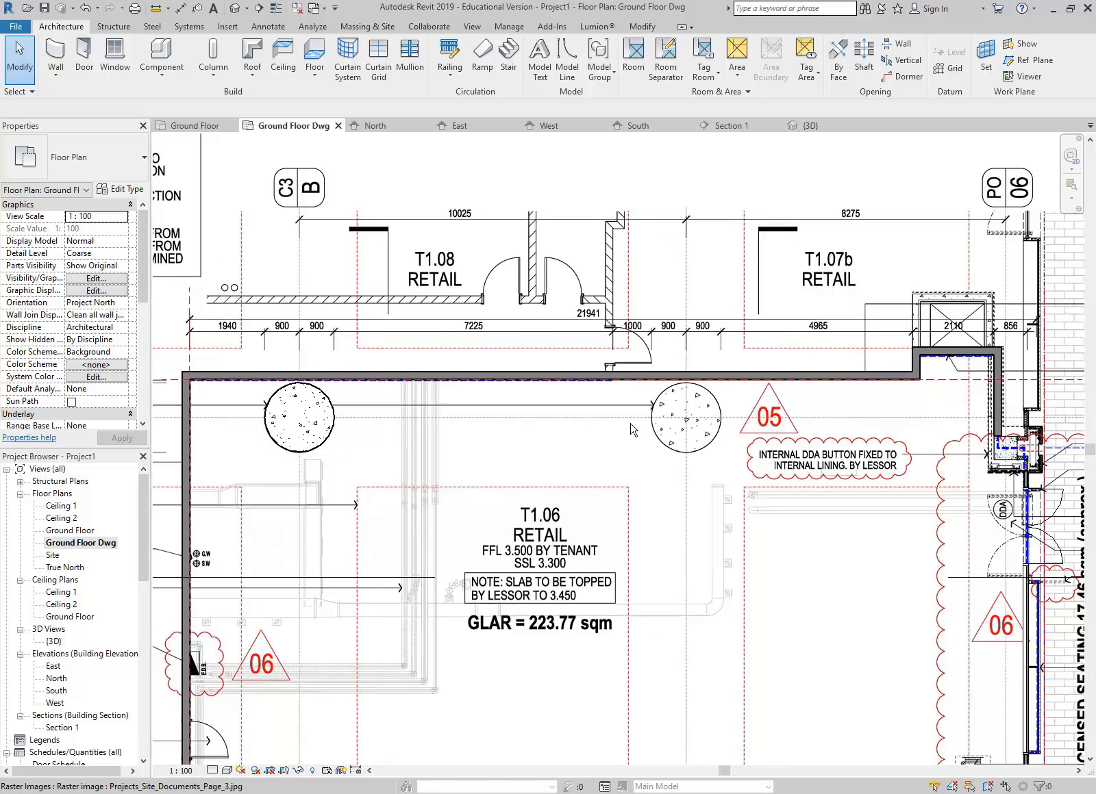
{"action": "left_click", "coordinate": [314, 446]}
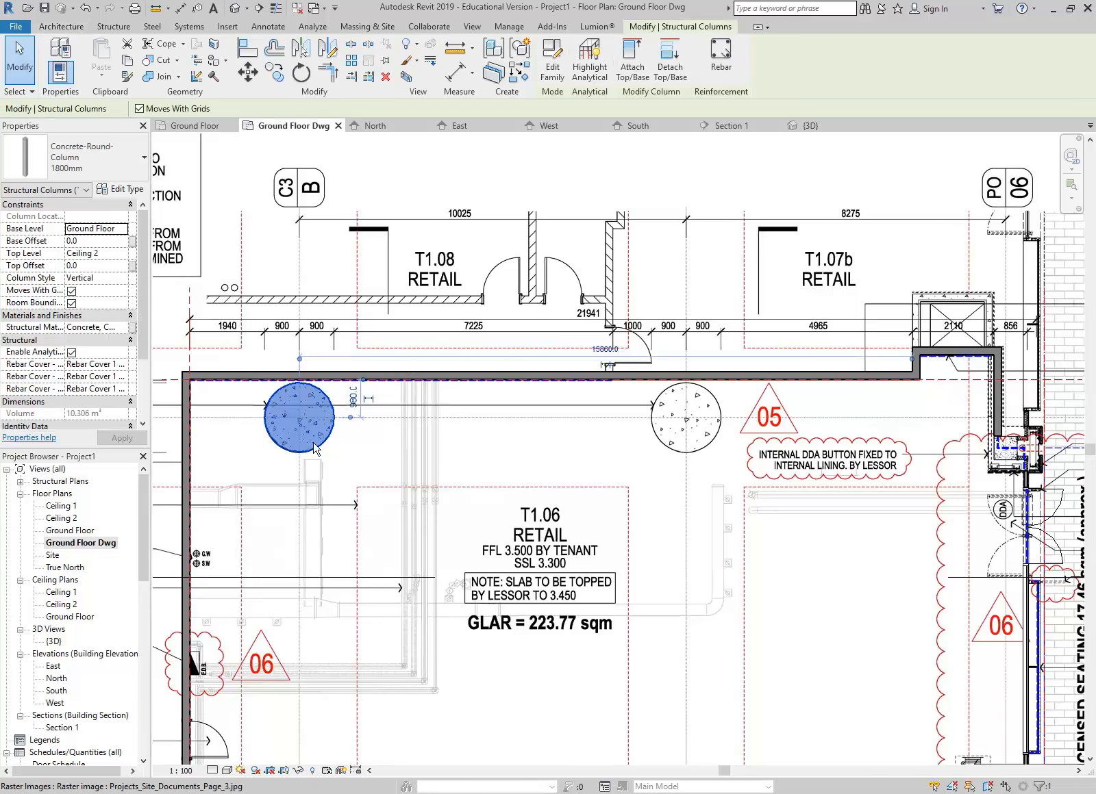
{"action": "left_click", "coordinate": [276, 74]}
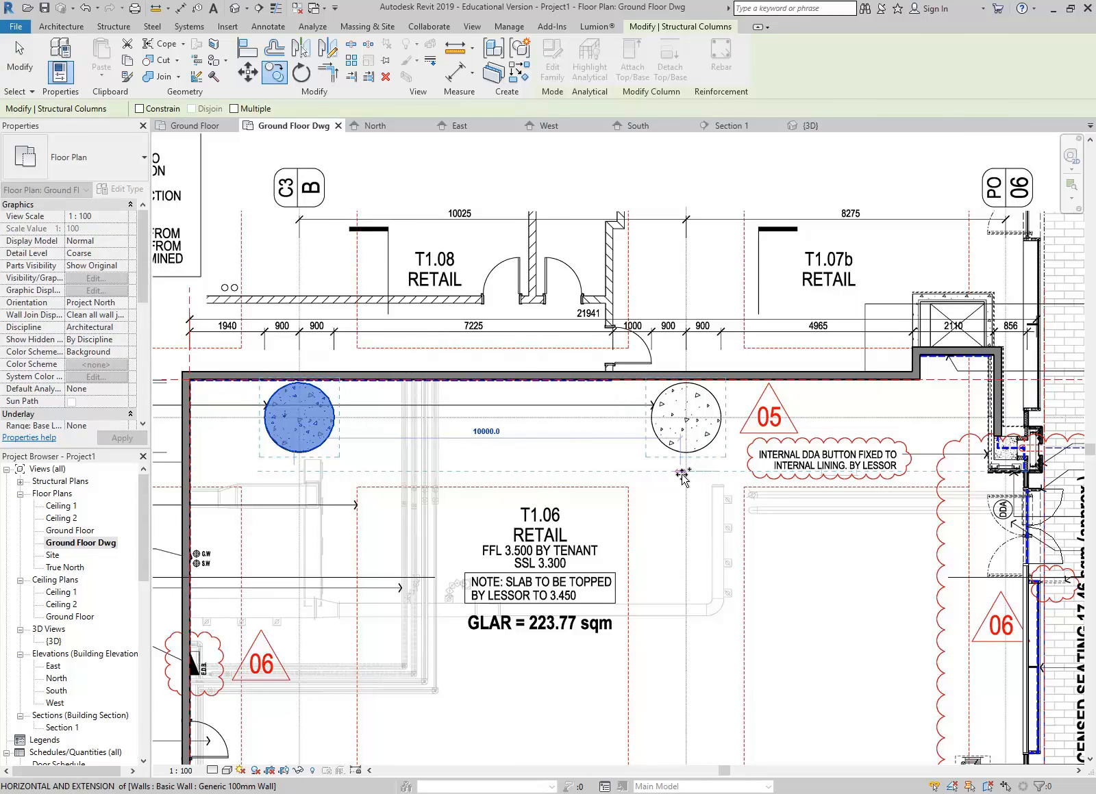
{"action": "scroll", "coordinate": [685, 474], "scroll_direction": "up", "scroll_amount": 4}
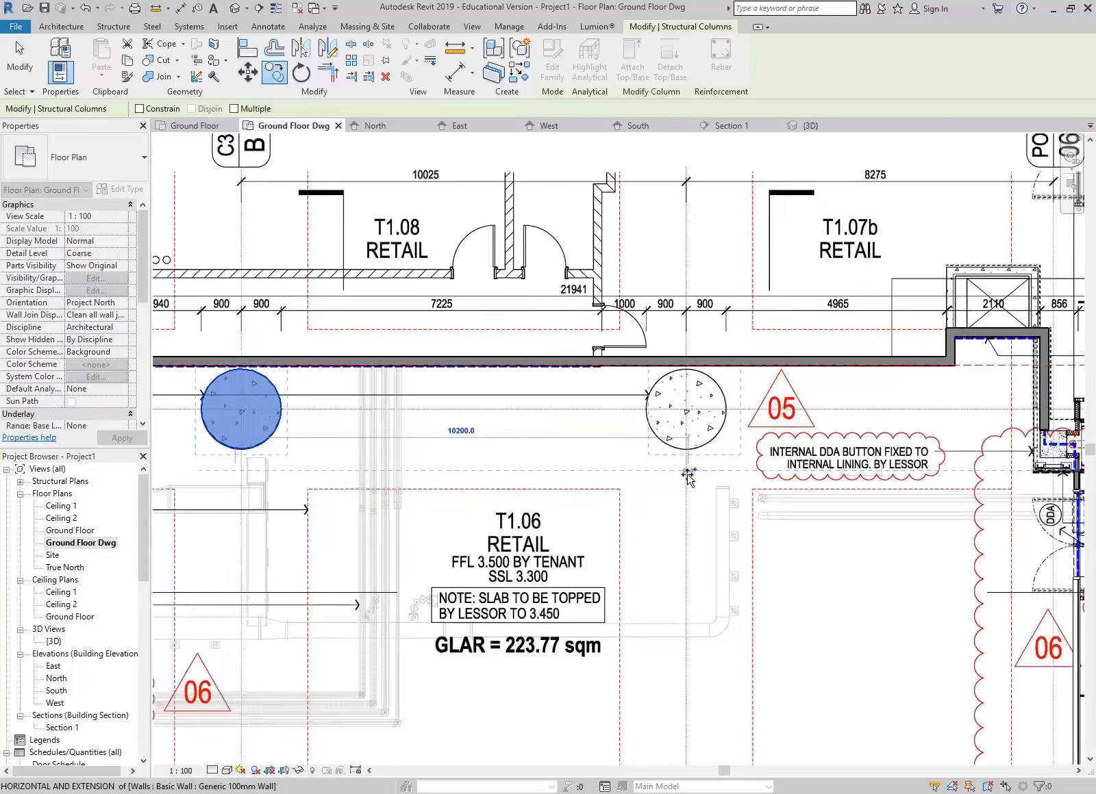
{"action": "left_click", "coordinate": [687, 474]}
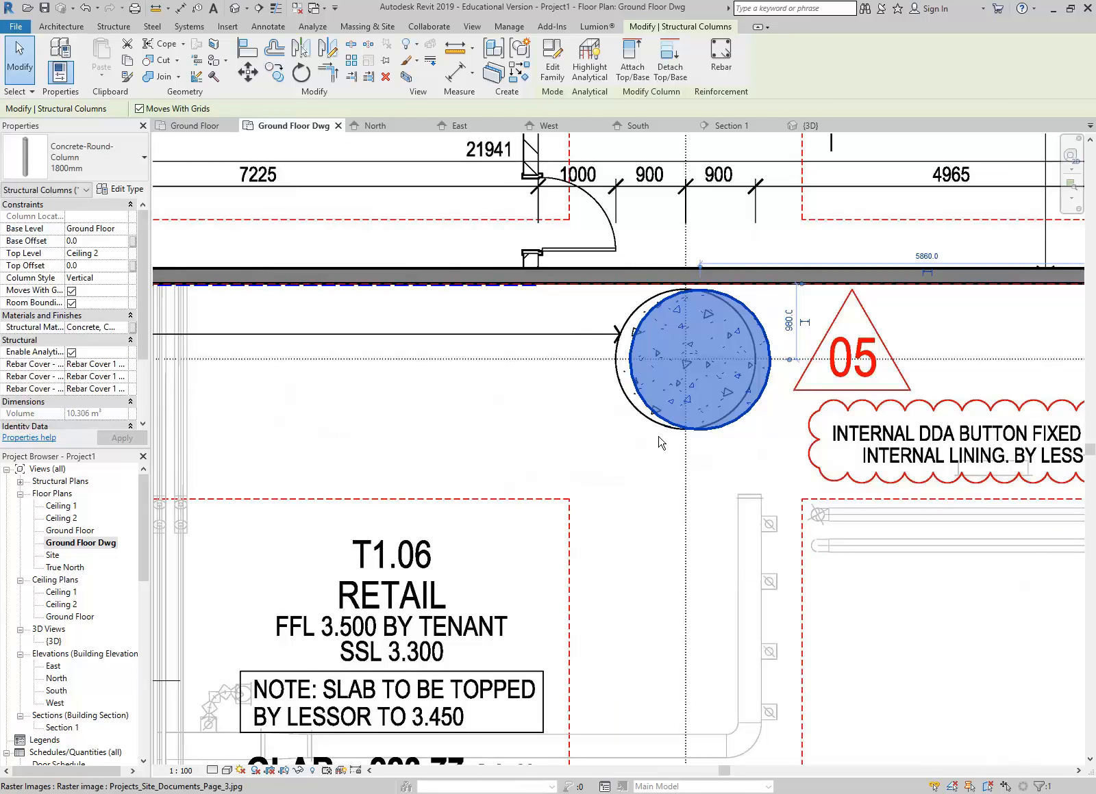
Nudge the copied round column left until it sits exactly over the second hatched circle.
{"action": "scroll", "coordinate": [658, 442], "scroll_direction": "up", "scroll_amount": 1}
{"action": "middle_click_drag", "start_coordinate": [658, 442], "coordinate": [618, 471]}
{"action": "key", "text": "Left"}
{"action": "key", "text": "Left"}
{"action": "key", "text": "Left"}
{"action": "key", "text": "Left"}
{"action": "key", "text": "Left"}
{"action": "key", "text": "Left"}
{"action": "key", "text": "Left"}
{"action": "key", "text": "Left"}
{"action": "key", "text": "Left"}
{"action": "key", "text": "Left"}
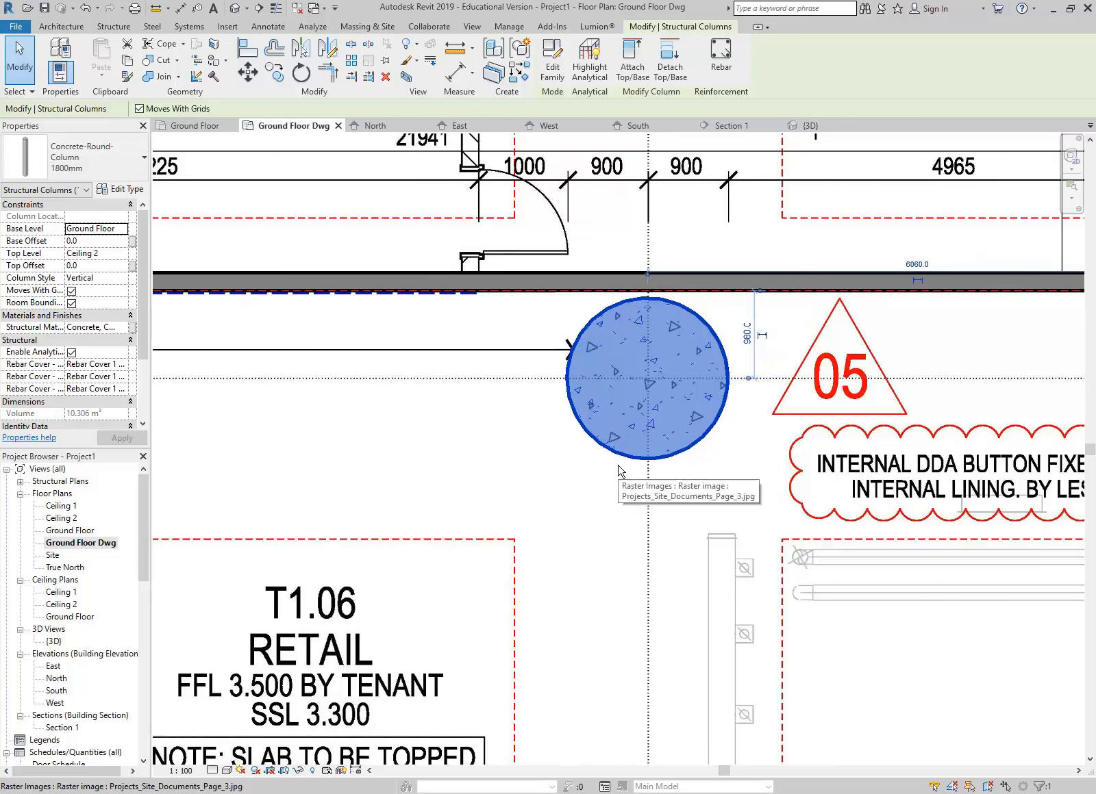
Check both round columns in the default 3D view and return to the Ground Floor Dwg plan.
{"action": "scroll", "coordinate": [618, 472], "scroll_direction": "down", "scroll_amount": 2}
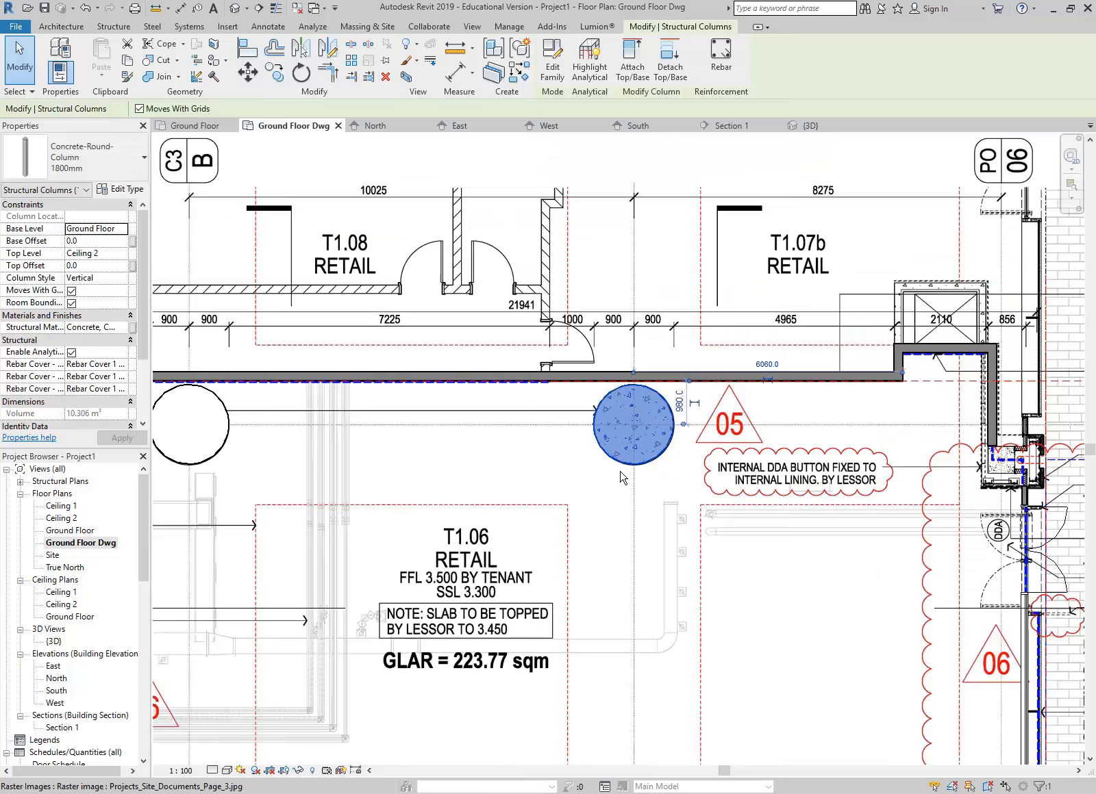
{"action": "middle_click_drag", "start_coordinate": [618, 471], "coordinate": [406, 427]}
{"action": "scroll", "coordinate": [639, 425], "scroll_direction": "down", "scroll_amount": 2}
{"action": "left_click", "coordinate": [235, 8]}
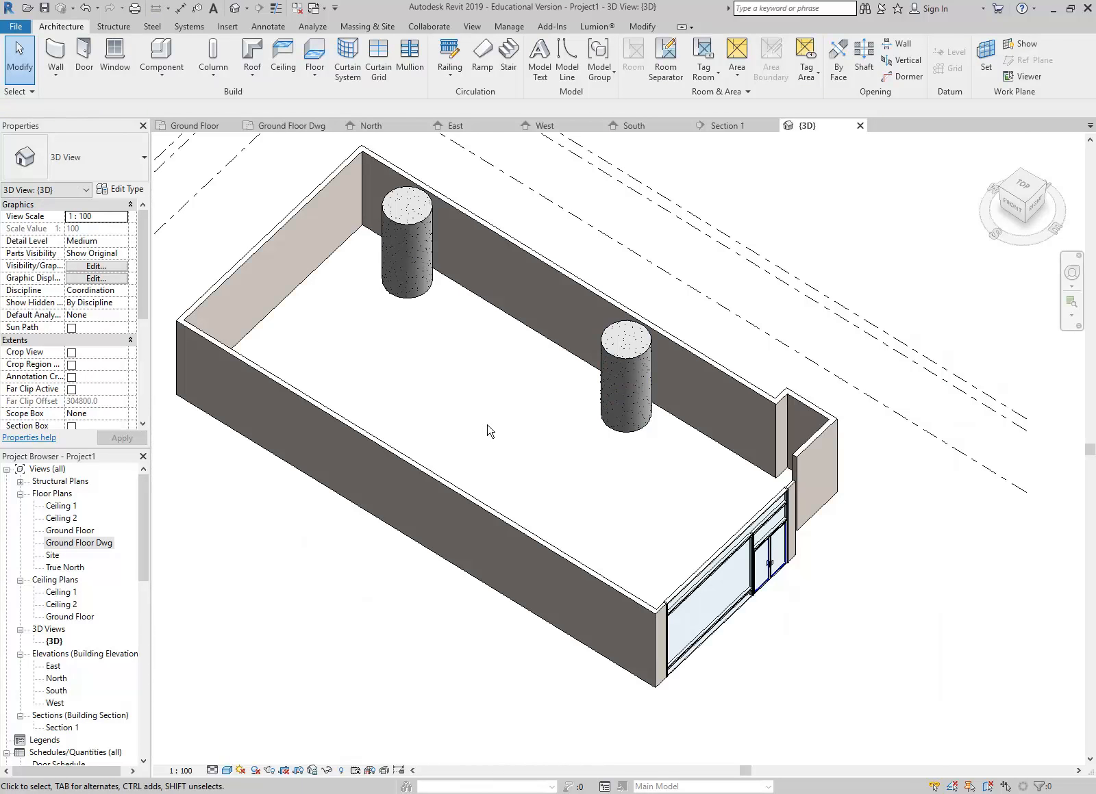
{"action": "double_click", "coordinate": [91, 542]}
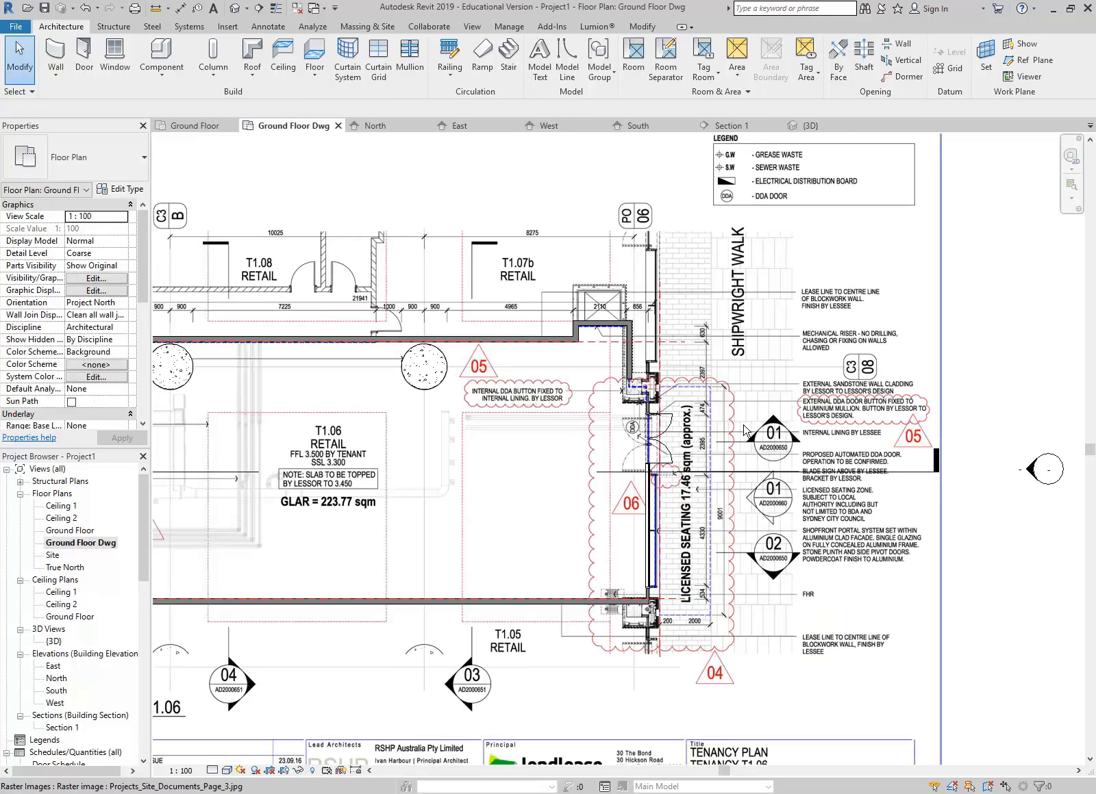
Measure the two sides of the hatched square column at the end of the wall beside the shopfront.
{"action": "scroll", "coordinate": [663, 379], "scroll_direction": "up", "scroll_amount": 10}
{"action": "scroll", "coordinate": [383, 370], "scroll_direction": "up", "scroll_amount": 2}
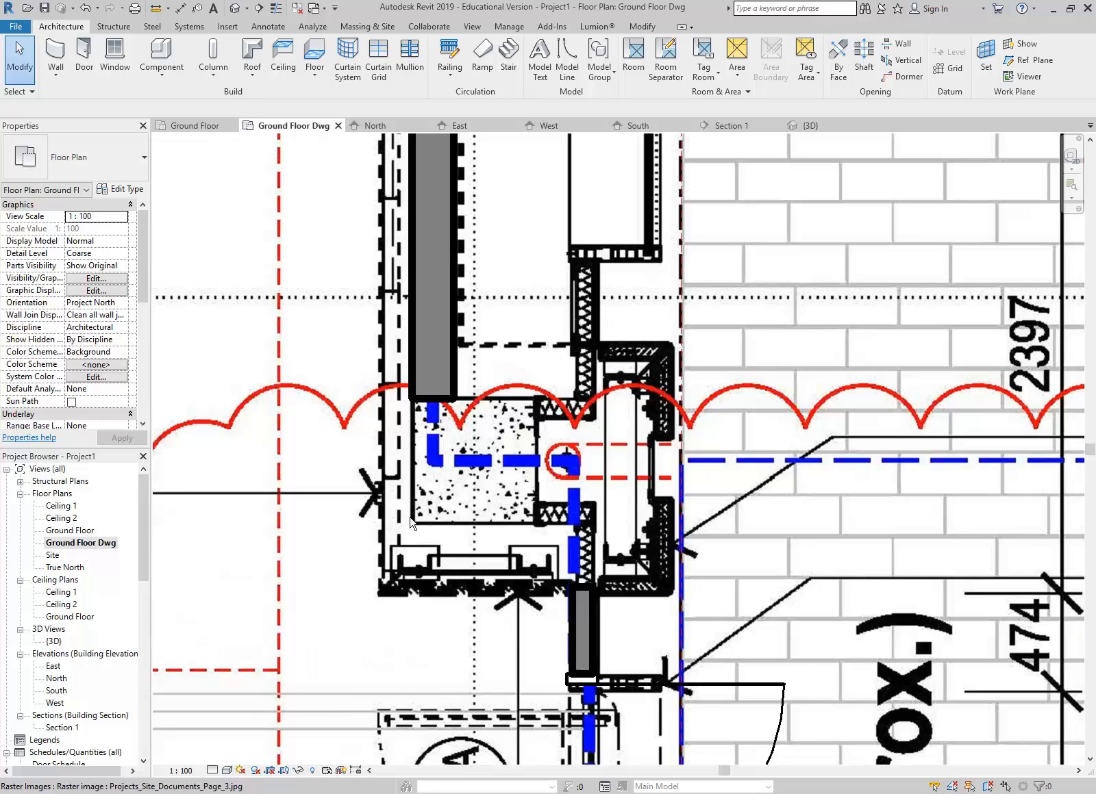
{"action": "scroll", "coordinate": [470, 388], "scroll_direction": "down", "scroll_amount": 5}
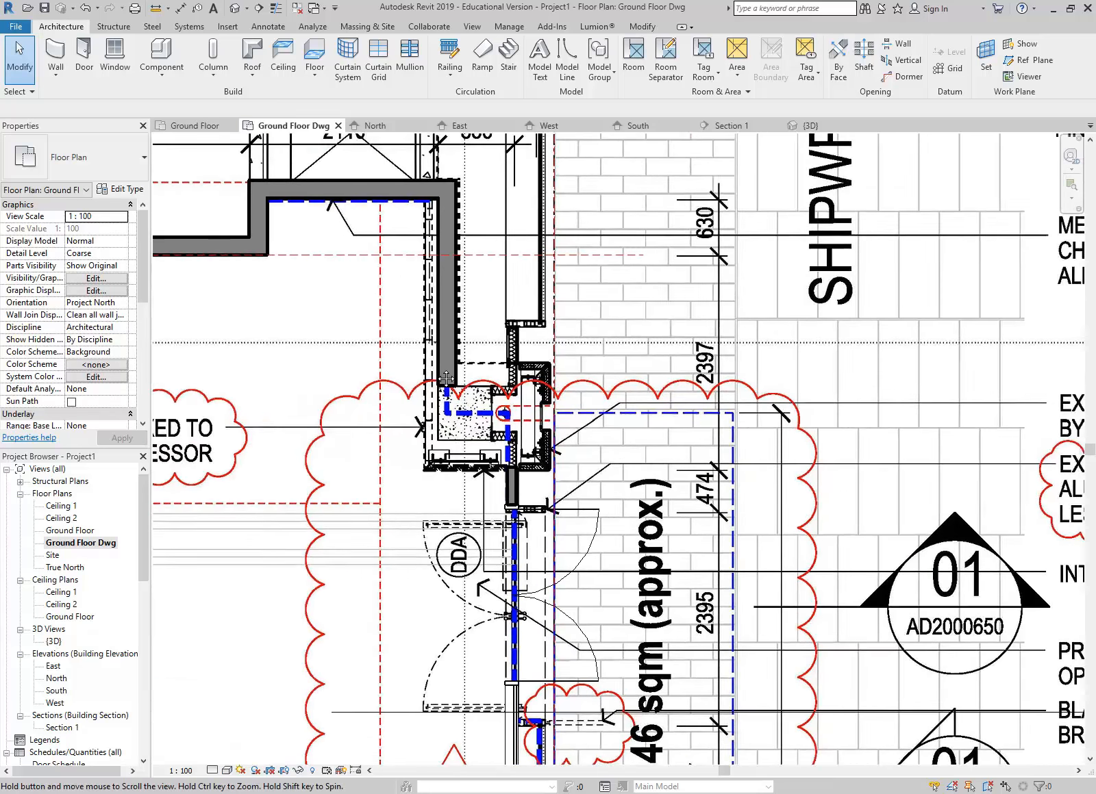
{"action": "scroll", "coordinate": [470, 387], "scroll_direction": "up", "scroll_amount": 4}
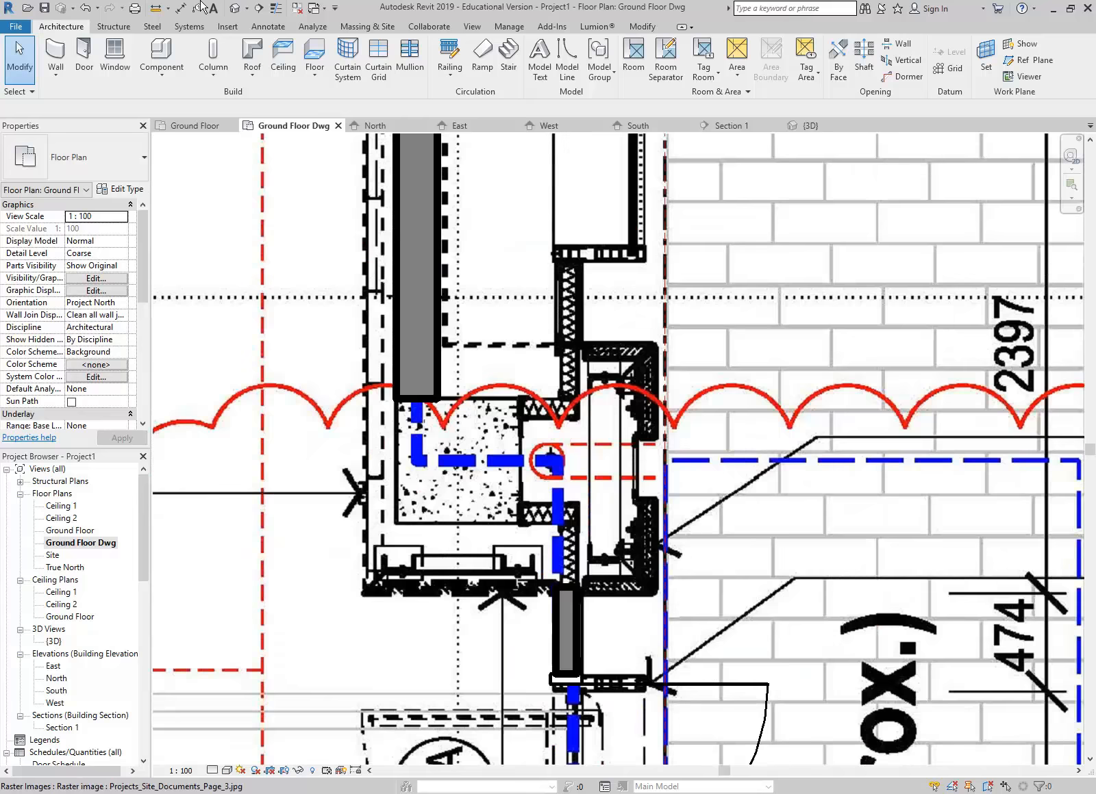
{"action": "left_click", "coordinate": [156, 8]}
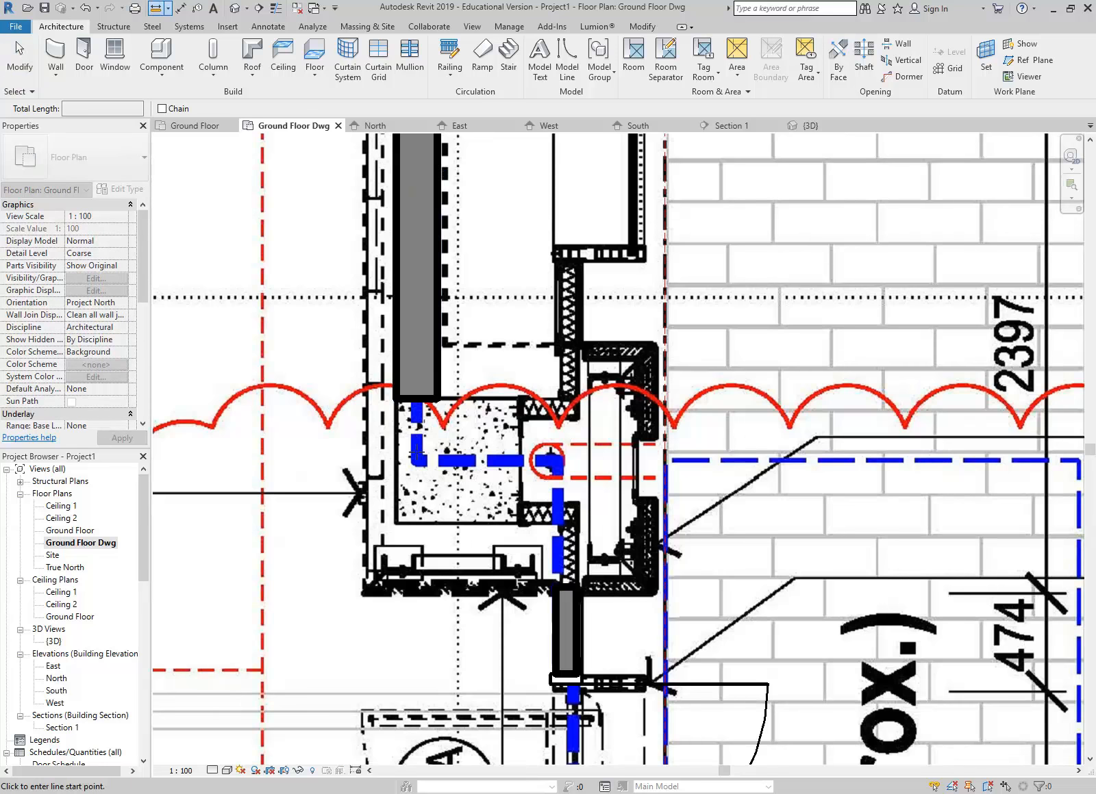
{"action": "scroll", "coordinate": [417, 445], "scroll_direction": "up", "scroll_amount": 3}
{"action": "left_click", "coordinate": [384, 373]}
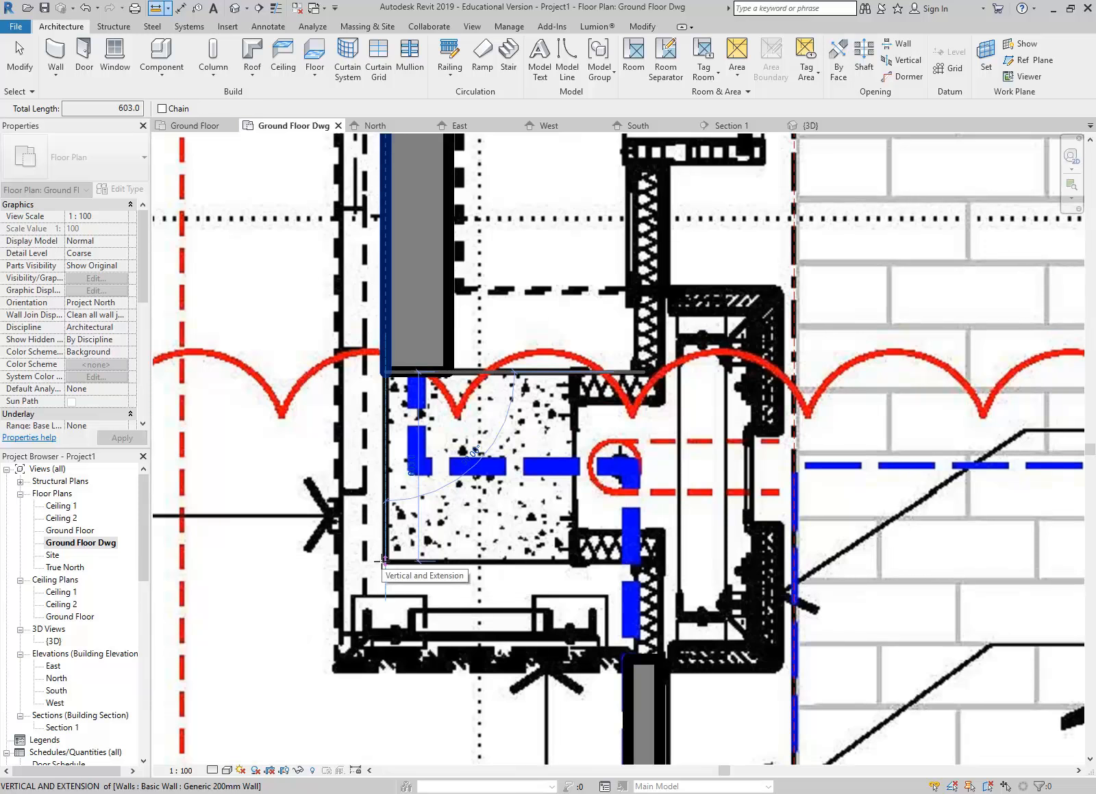
{"action": "left_click", "coordinate": [383, 560]}
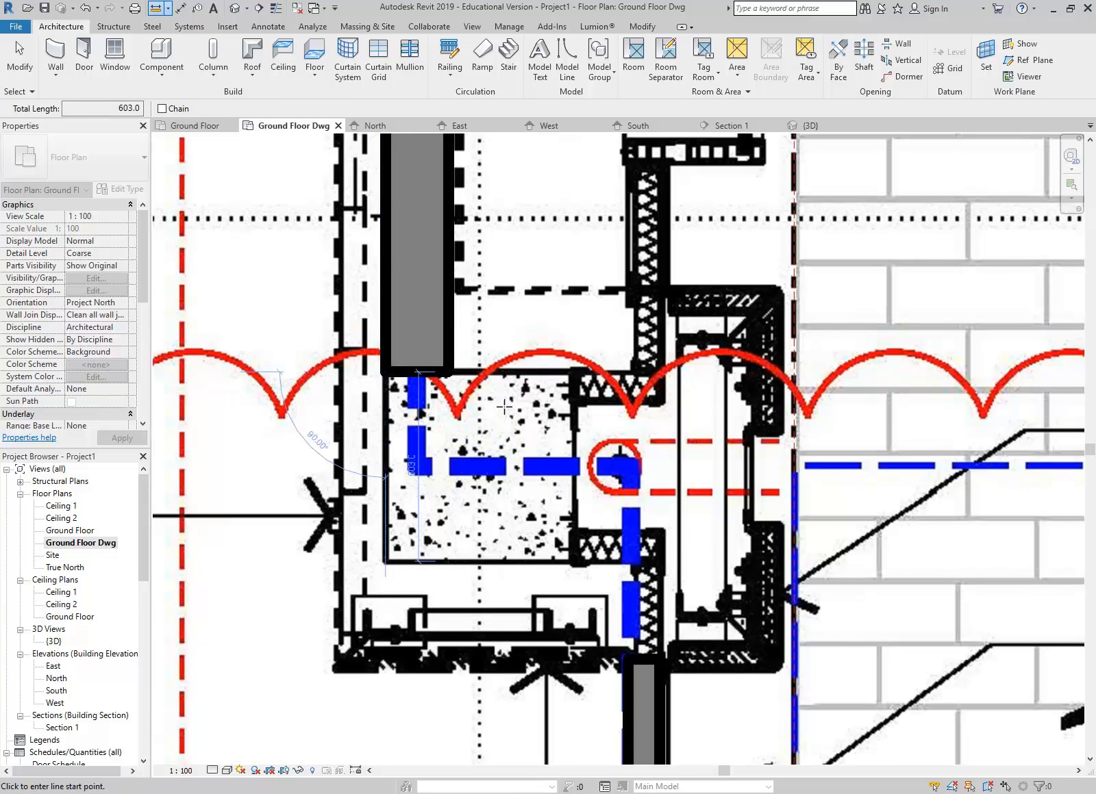
{"action": "left_click", "coordinate": [384, 372]}
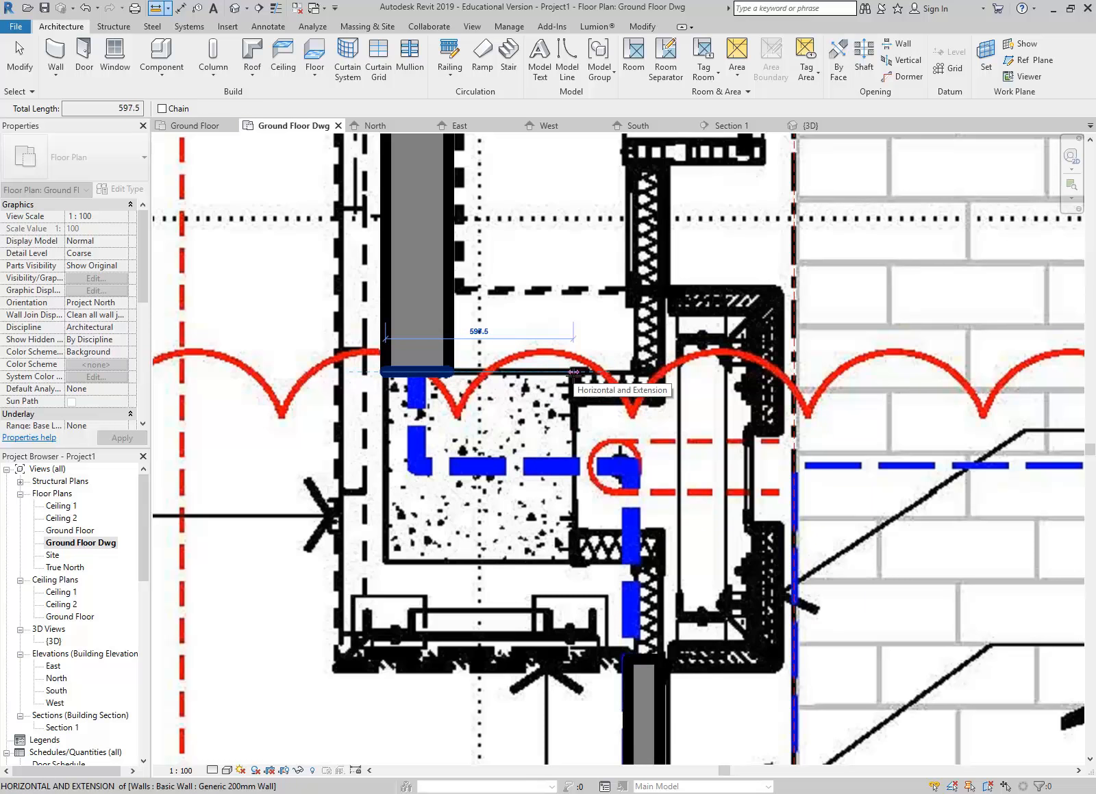
{"action": "scroll", "coordinate": [573, 372], "scroll_direction": "up", "scroll_amount": 2}
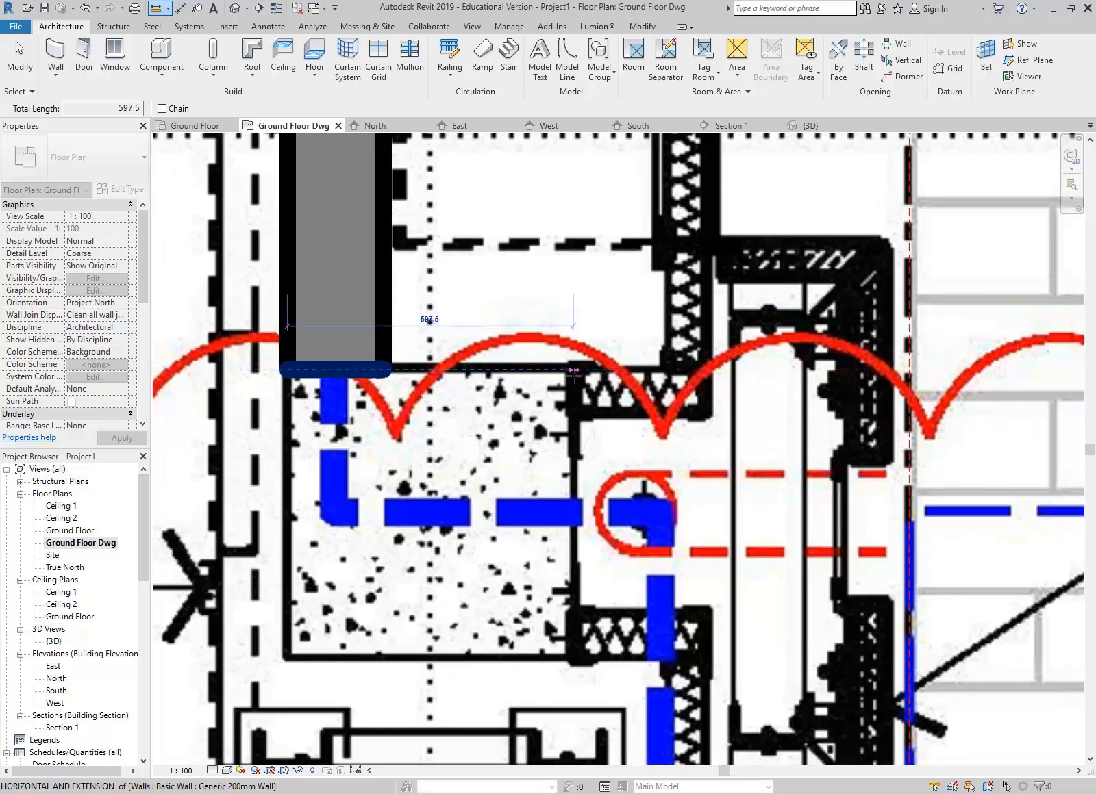
{"action": "scroll", "coordinate": [573, 372], "scroll_direction": "down", "scroll_amount": 2}
{"action": "middle_click_drag", "start_coordinate": [573, 372], "coordinate": [608, 376]}
{"action": "key", "text": "Escape"}
{"action": "key", "text": "Escape"}
Start a structural column and load the Concrete-Square-Column family from the Concrete folder, comparing it with the rectangular column families.
{"action": "scroll", "coordinate": [608, 377], "scroll_direction": "up", "scroll_amount": 1}
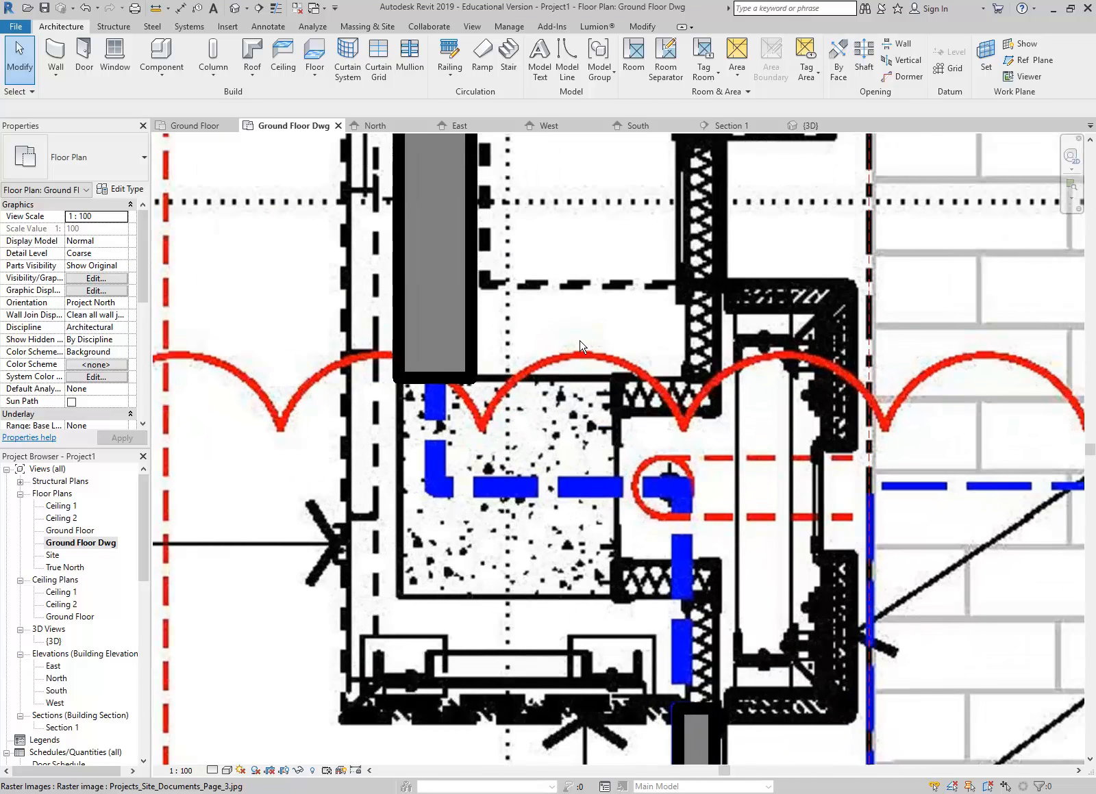
{"action": "scroll", "coordinate": [513, 312], "scroll_direction": "up", "scroll_amount": 1}
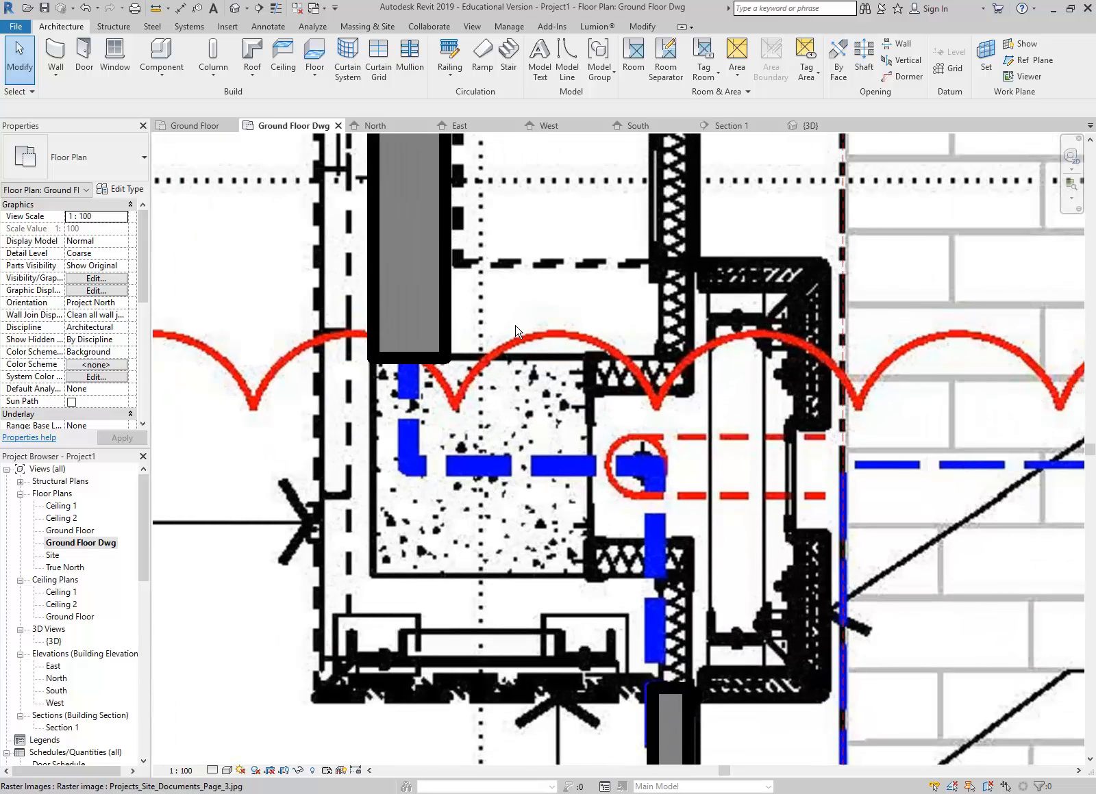
{"action": "left_click", "coordinate": [159, 81]}
{"action": "left_click", "coordinate": [213, 75]}
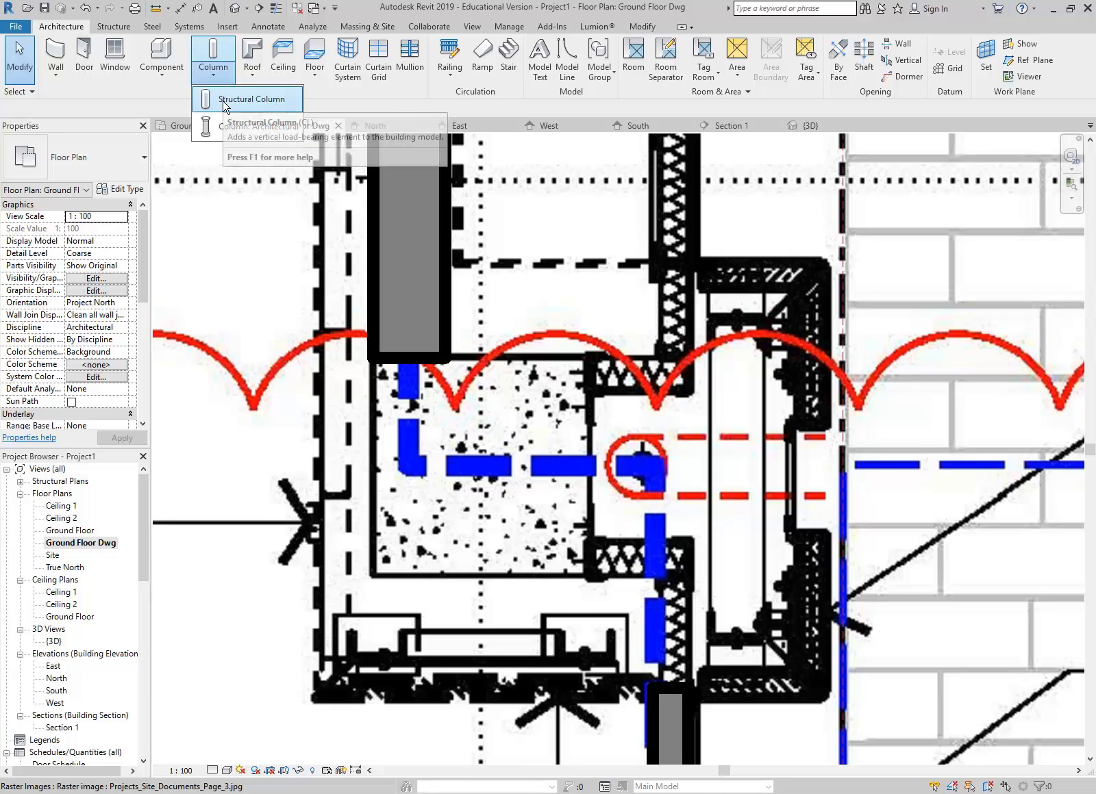
{"action": "left_click", "coordinate": [226, 100]}
{"action": "left_click", "coordinate": [552, 63]}
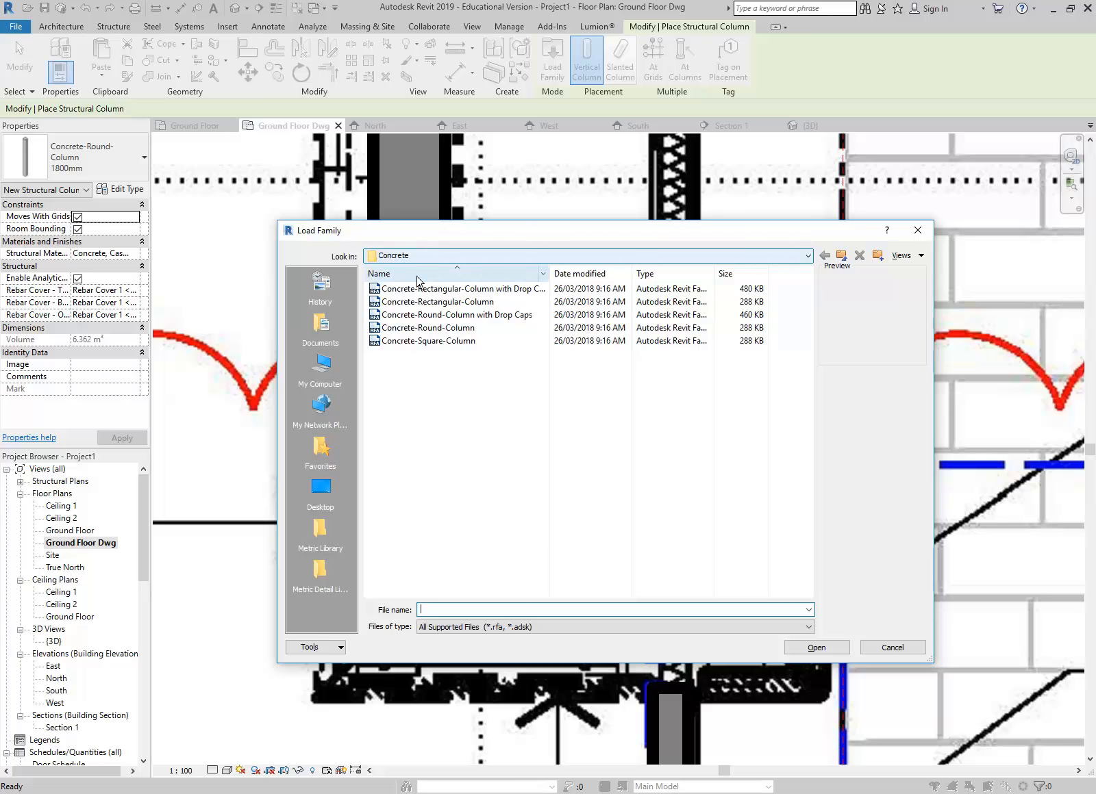
{"action": "left_click", "coordinate": [420, 302]}
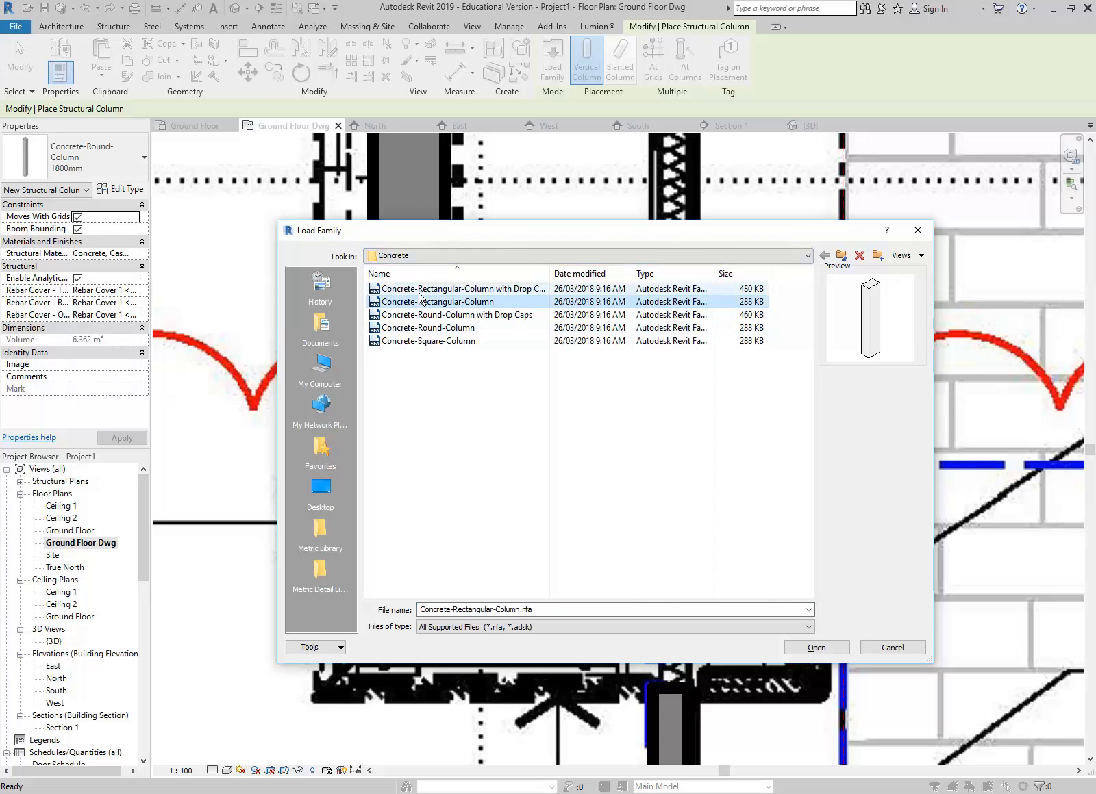
{"action": "left_click", "coordinate": [479, 289]}
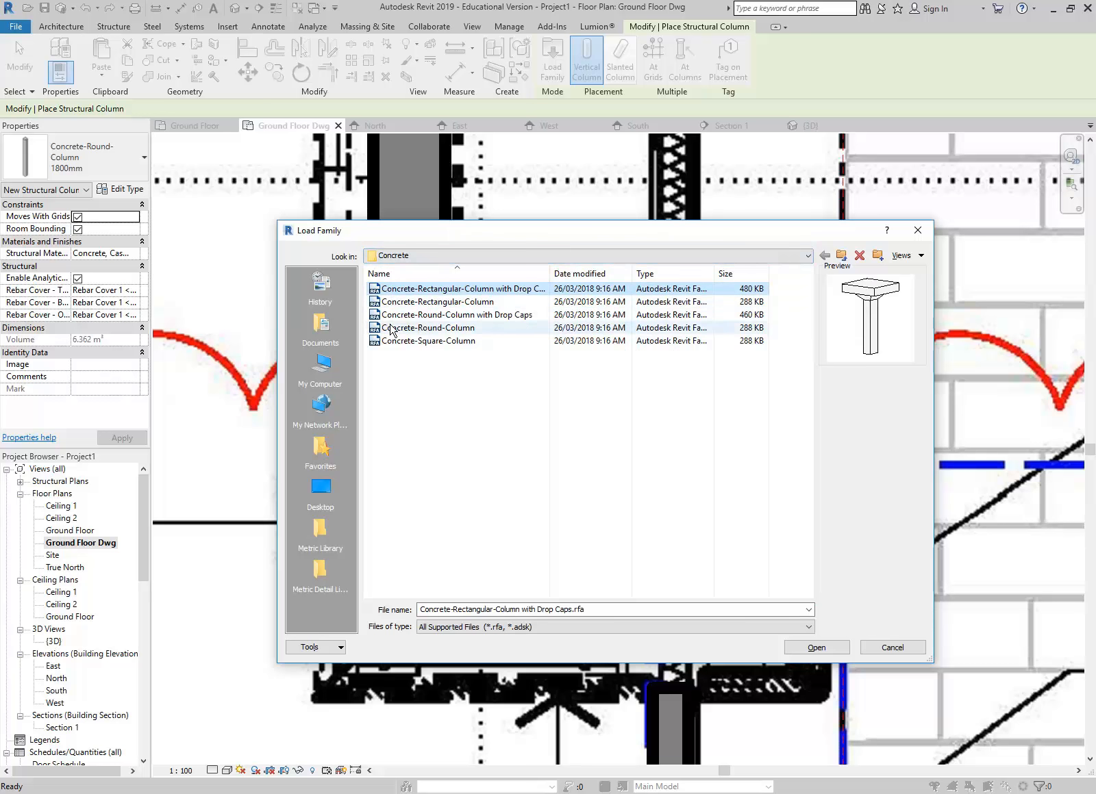
{"action": "left_click", "coordinate": [409, 341]}
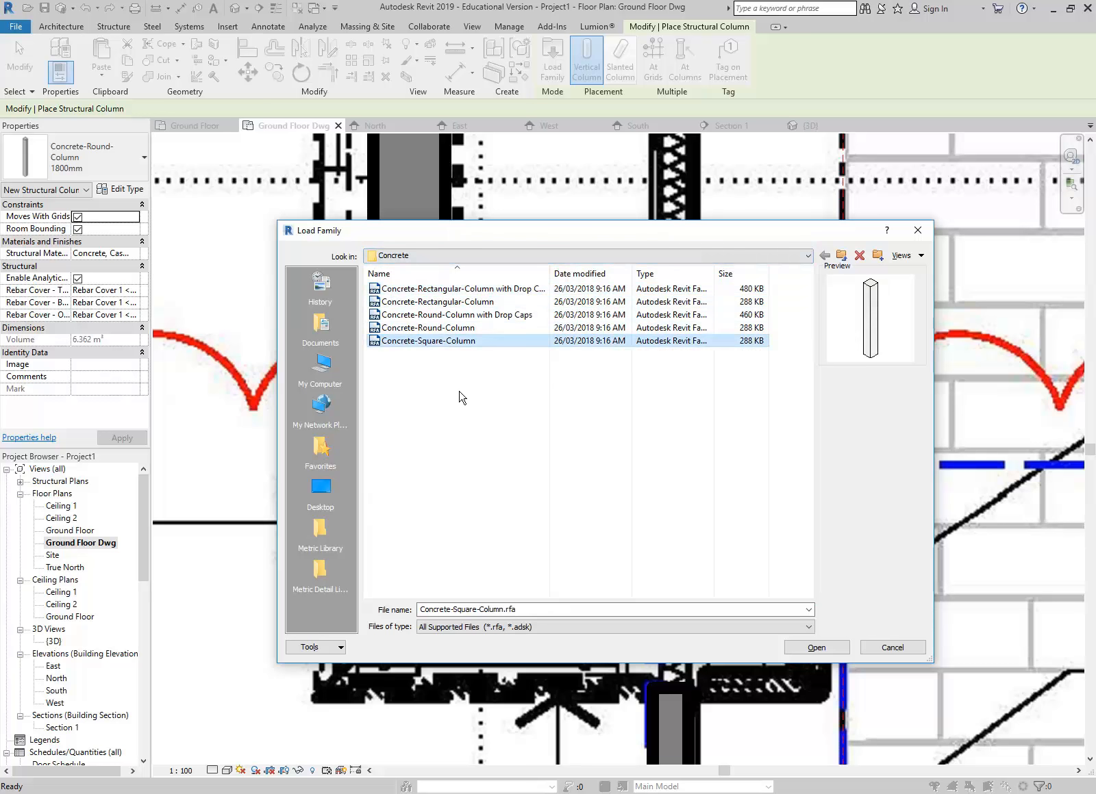
{"action": "left_click", "coordinate": [424, 302]}
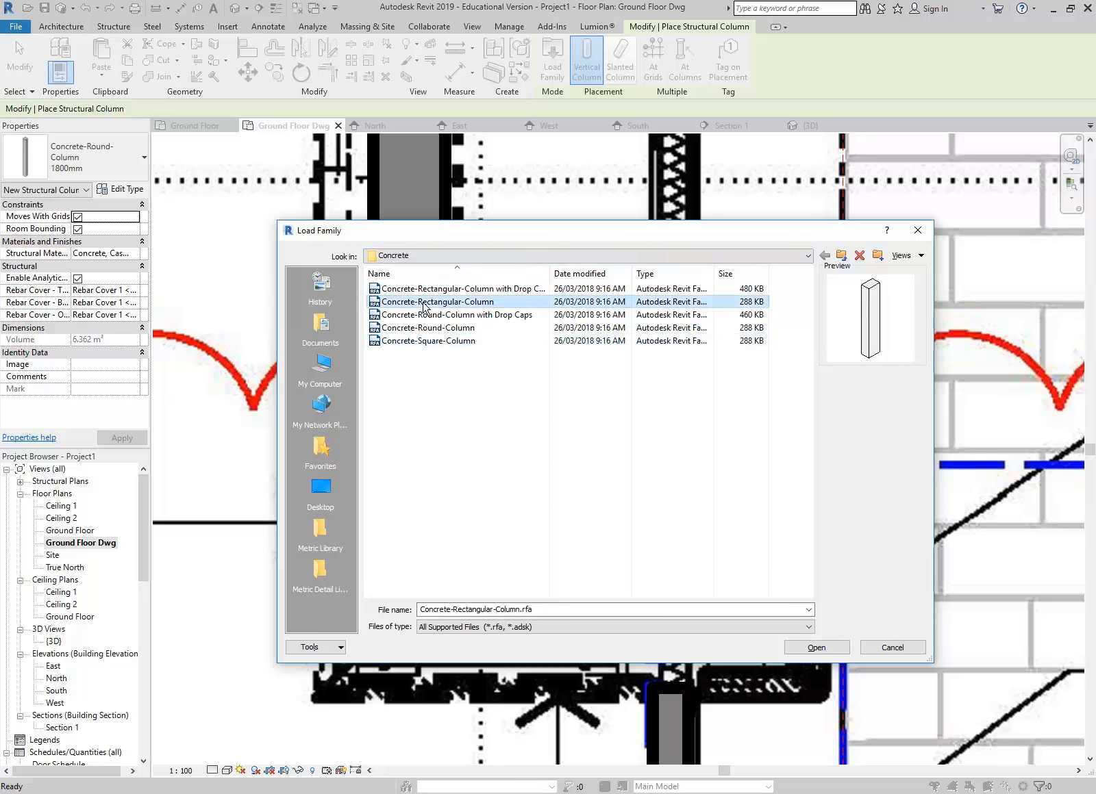
{"action": "left_click", "coordinate": [411, 342]}
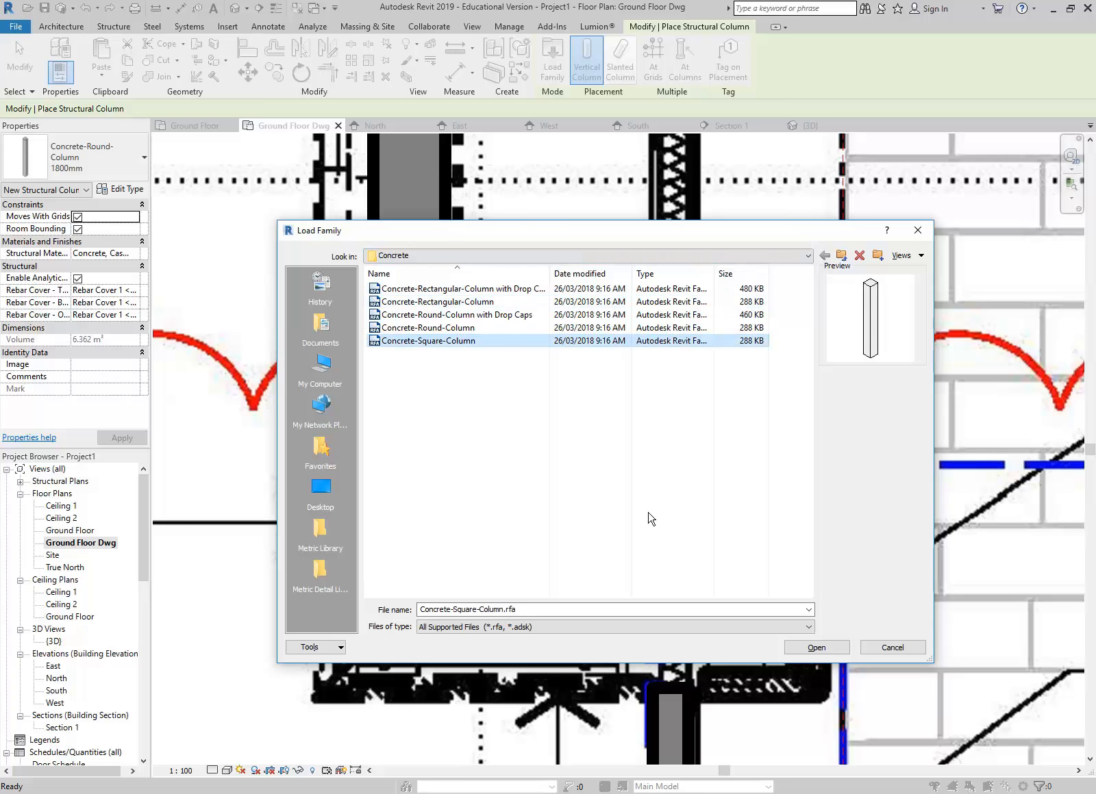
{"action": "left_click", "coordinate": [816, 646]}
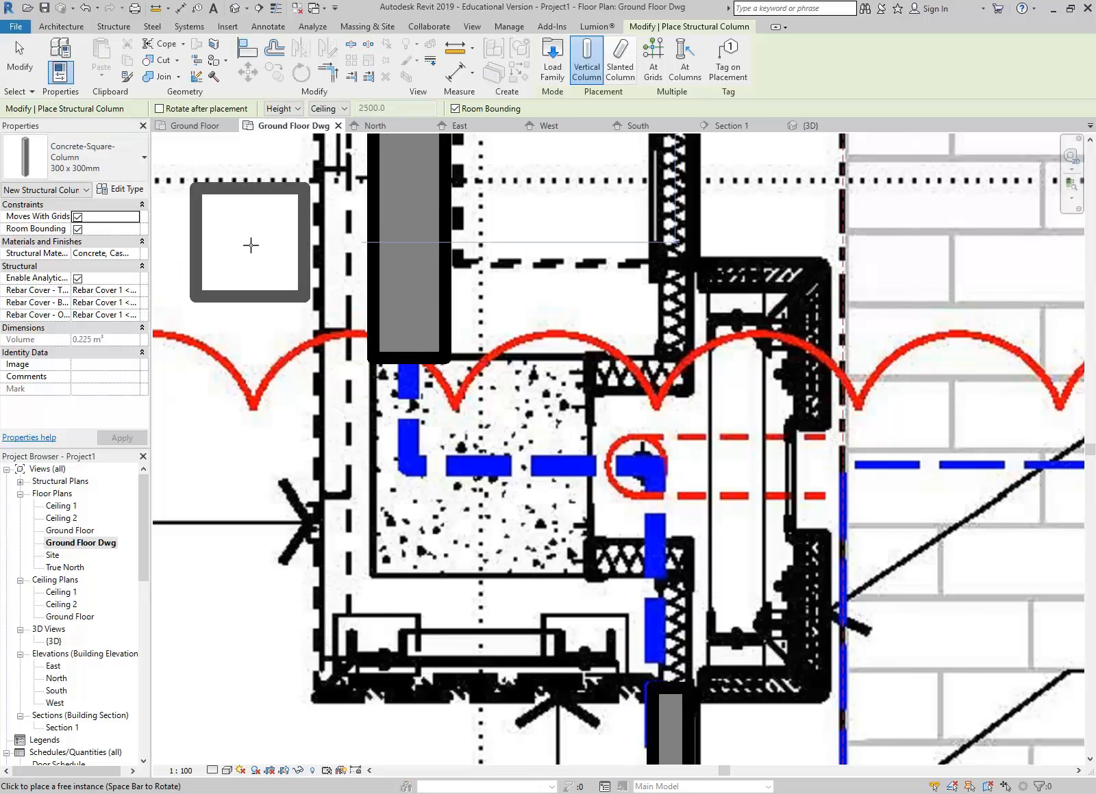
Place a 600 x 600mm Concrete-Square-Column roughly over the hatched square column at the wall end.
{"action": "left_click", "coordinate": [93, 171]}
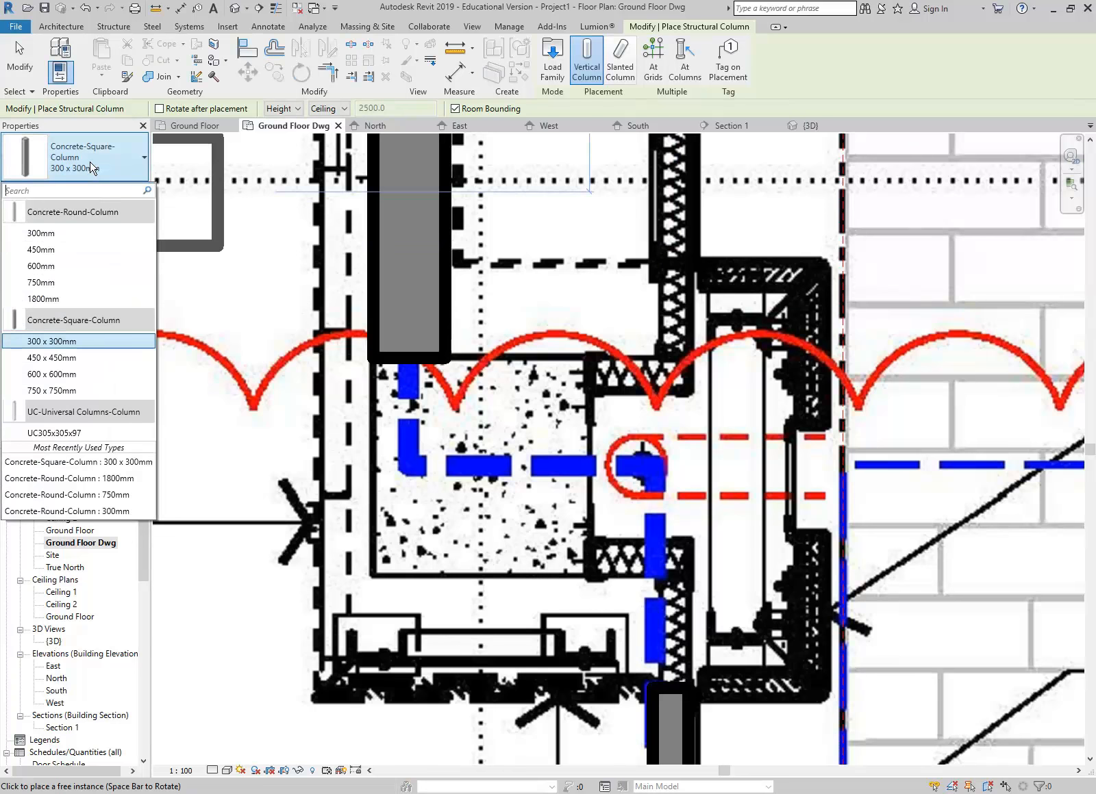
{"action": "left_click", "coordinate": [47, 375]}
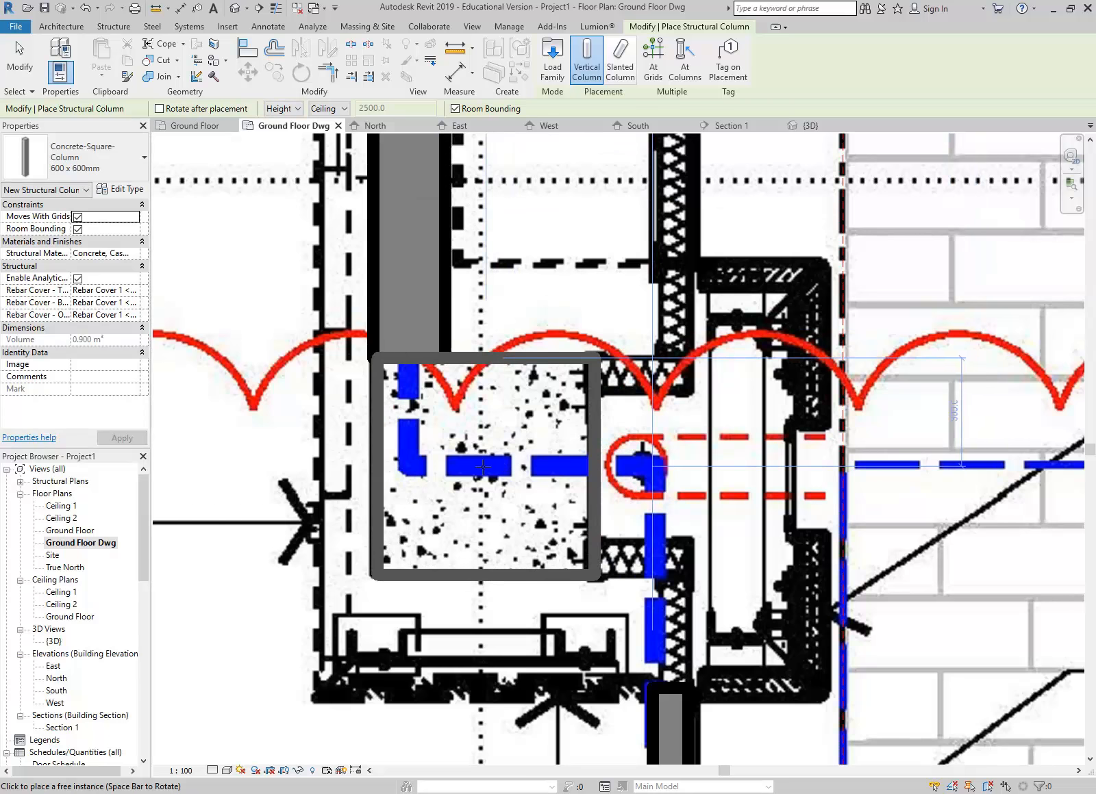
{"action": "left_click", "coordinate": [541, 524]}
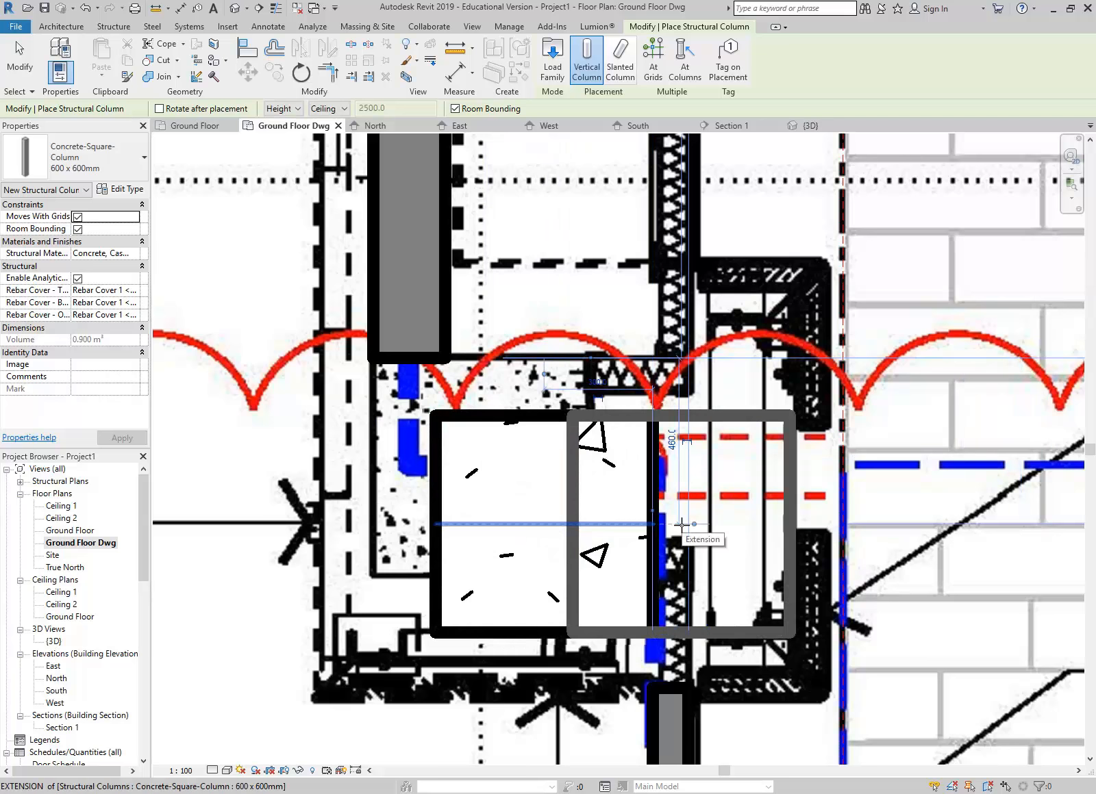
Align the square column's left face with the left face of the wall above, preferring wall faces.
{"action": "left_click", "coordinate": [245, 47]}
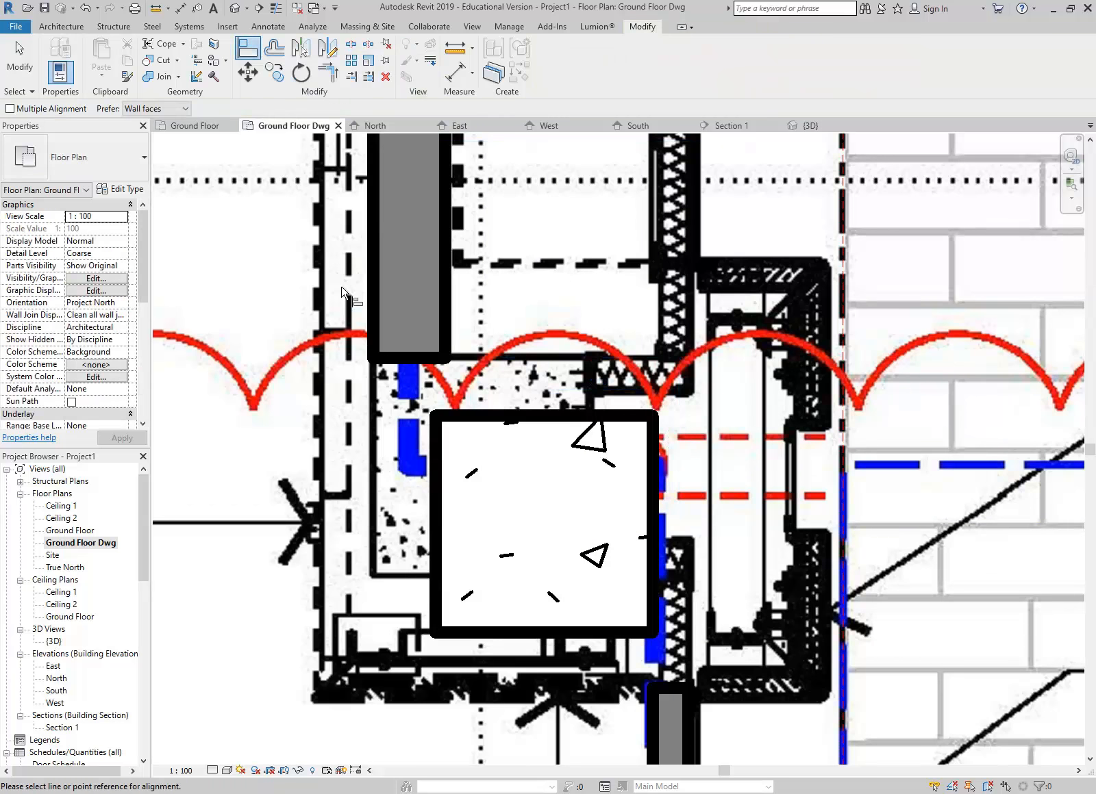
{"action": "left_click", "coordinate": [156, 108]}
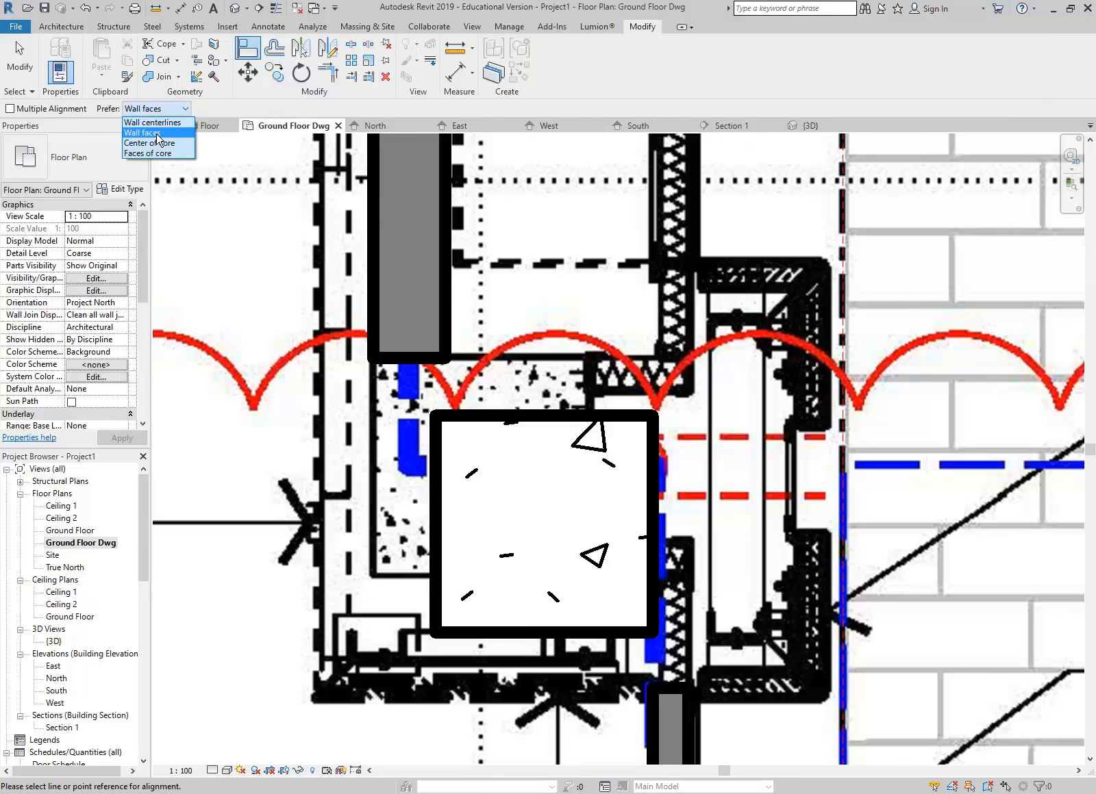
{"action": "left_click", "coordinate": [154, 133]}
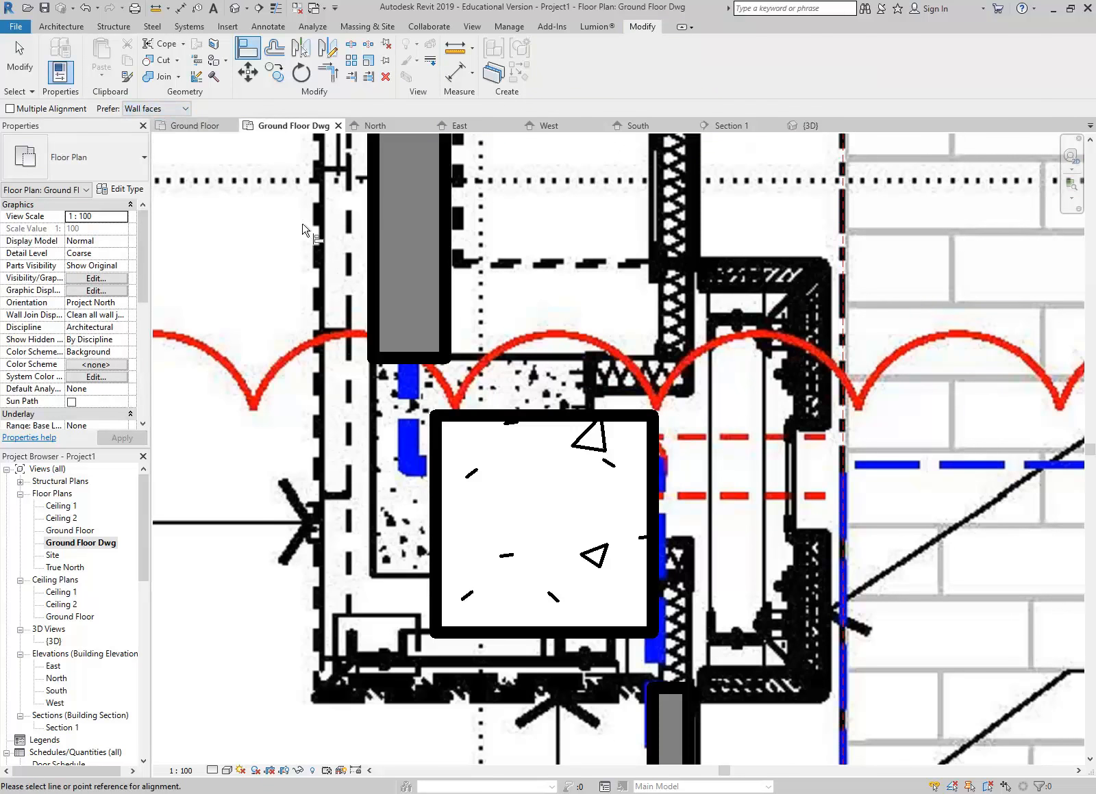
{"action": "left_click", "coordinate": [373, 266]}
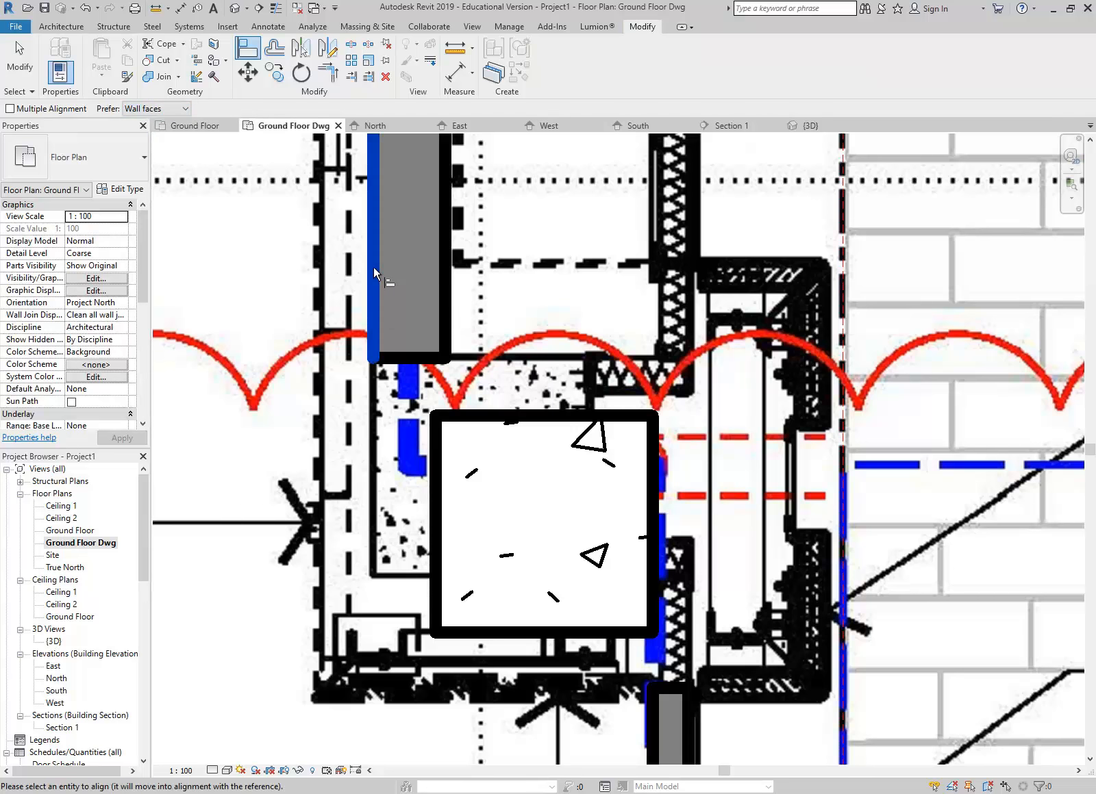
{"action": "left_click", "coordinate": [439, 502]}
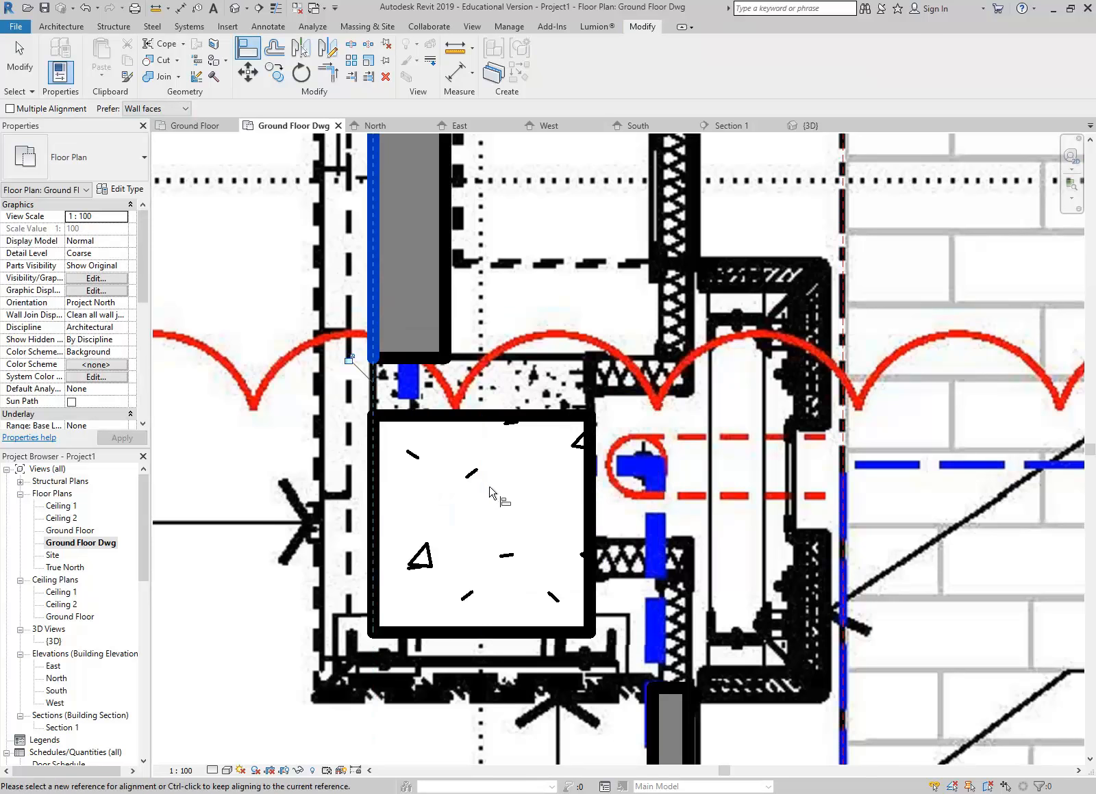
Align the square column's upper face with the lower end of the wall above it.
{"action": "left_click", "coordinate": [411, 360]}
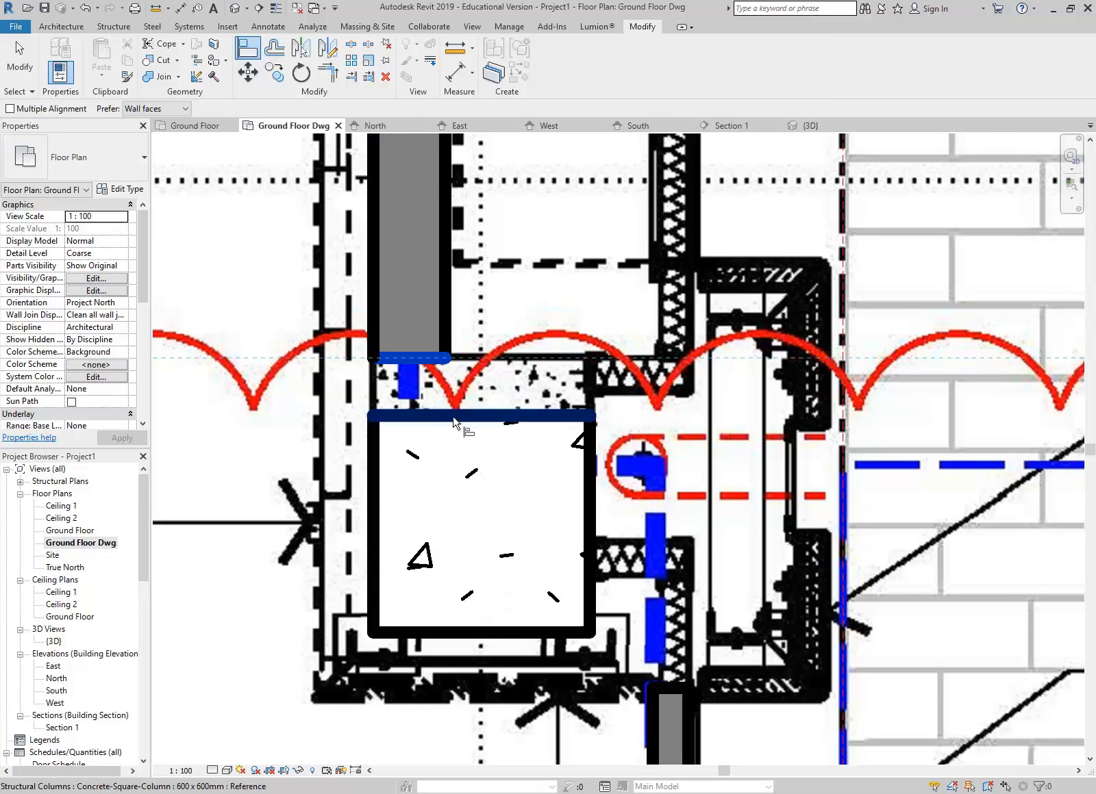
{"action": "left_click", "coordinate": [453, 420]}
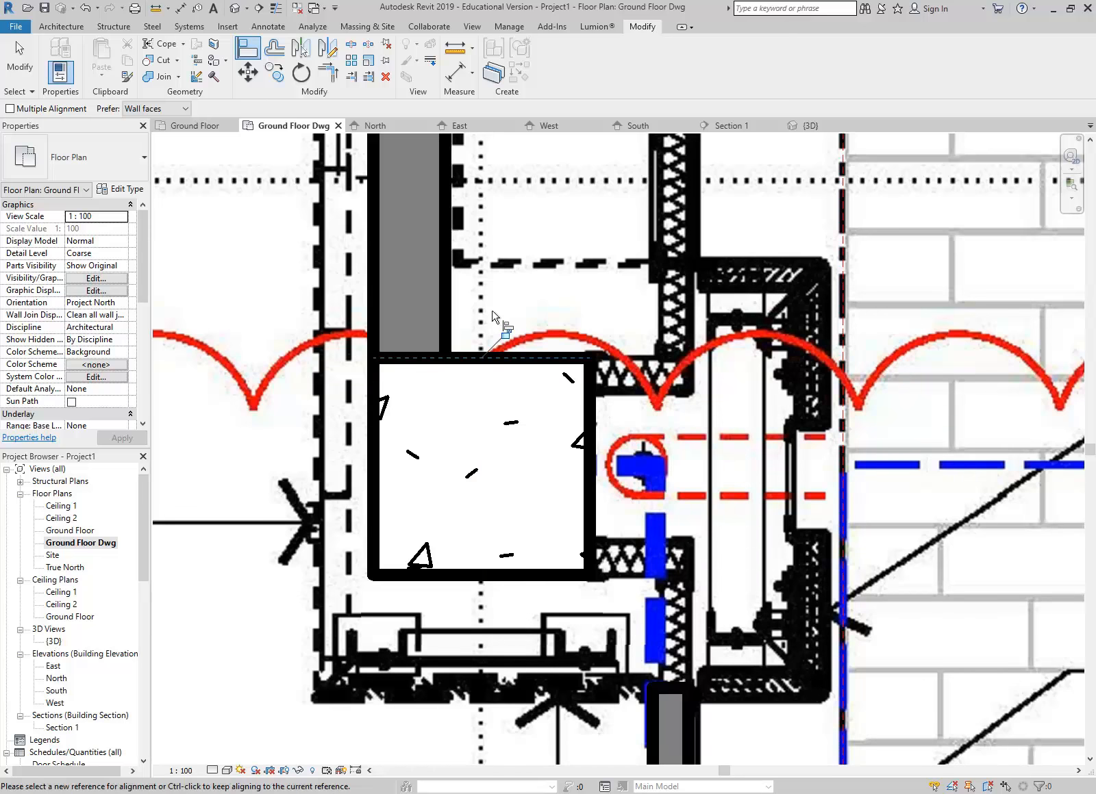
{"action": "key", "text": "Escape"}
Copy the 600 x 600mm square column down to the hatched square column at the lower wall junction beside the shopfront.
{"action": "scroll", "coordinate": [497, 318], "scroll_direction": "down", "scroll_amount": 6}
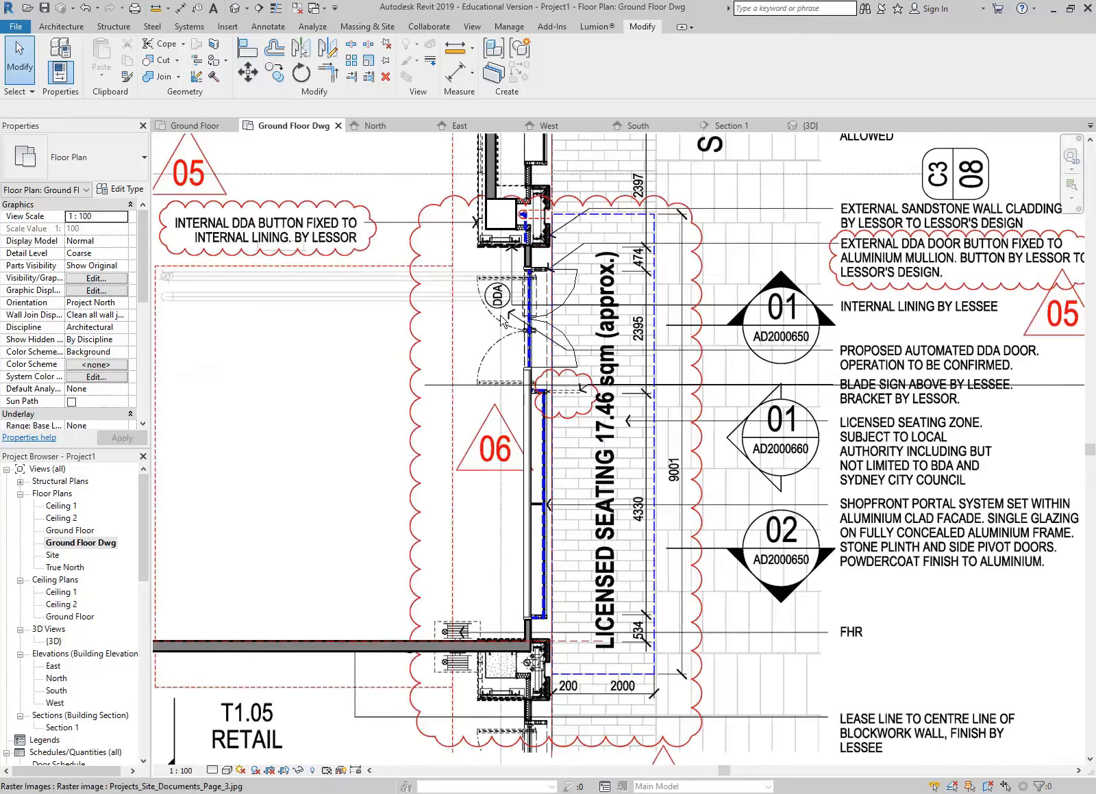
{"action": "middle_click_drag", "start_coordinate": [501, 316], "coordinate": [498, 322]}
{"action": "left_click", "coordinate": [501, 232]}
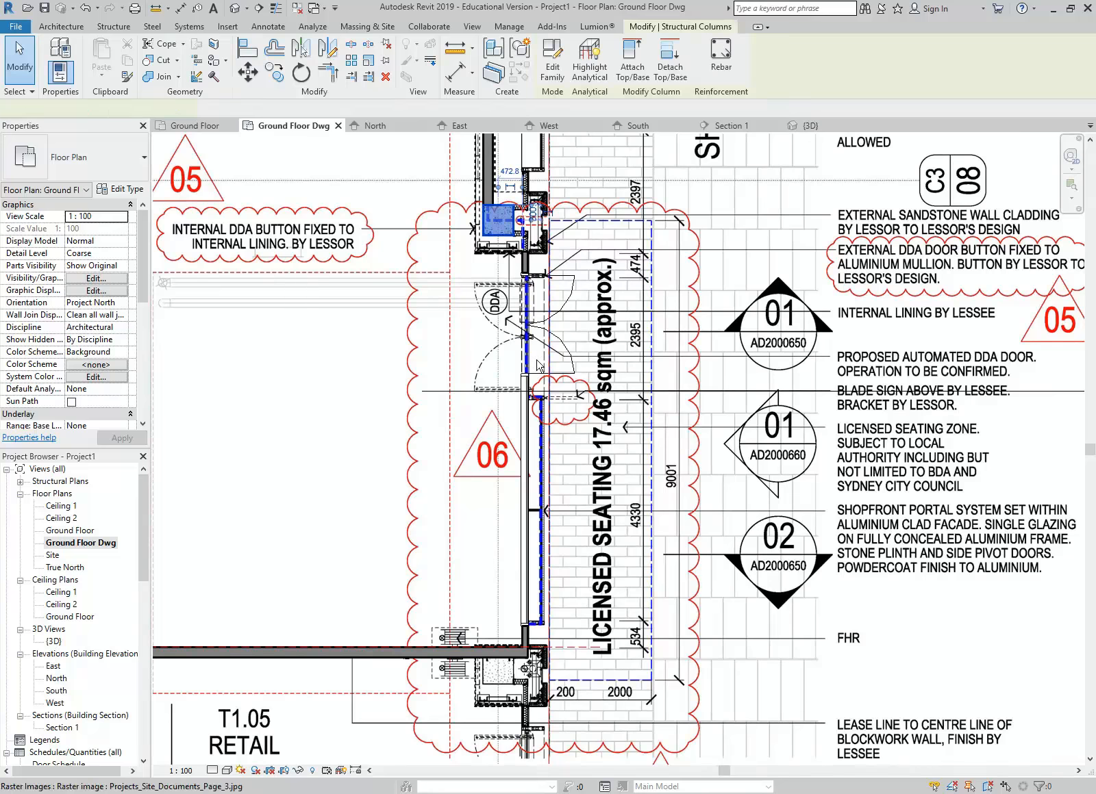
{"action": "left_click", "coordinate": [274, 71]}
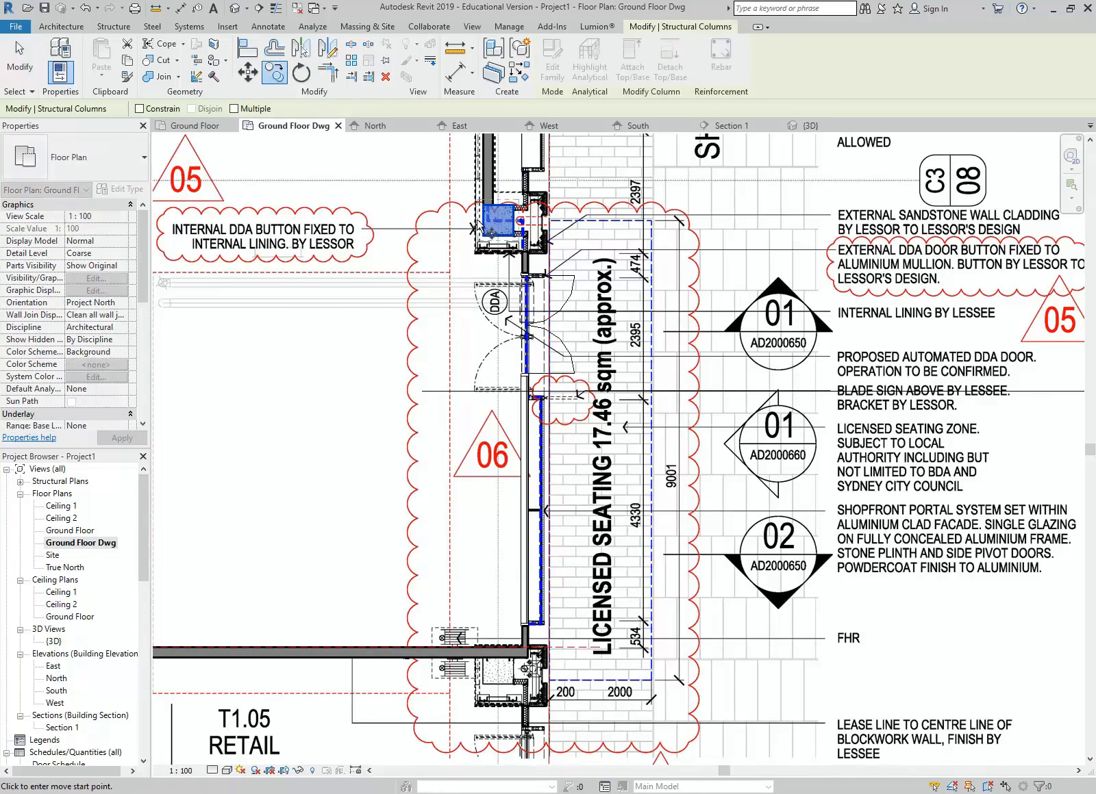
{"action": "scroll", "coordinate": [483, 205], "scroll_direction": "up", "scroll_amount": 6}
{"action": "scroll", "coordinate": [480, 294], "scroll_direction": "down", "scroll_amount": 2}
{"action": "scroll", "coordinate": [474, 404], "scroll_direction": "down", "scroll_amount": 1}
{"action": "middle_click_drag", "start_coordinate": [479, 404], "coordinate": [476, 116]}
{"action": "scroll", "coordinate": [474, 457], "scroll_direction": "down", "scroll_amount": 1}
{"action": "middle_click_drag", "start_coordinate": [475, 460], "coordinate": [474, 326]}
{"action": "scroll", "coordinate": [464, 423], "scroll_direction": "up", "scroll_amount": 5}
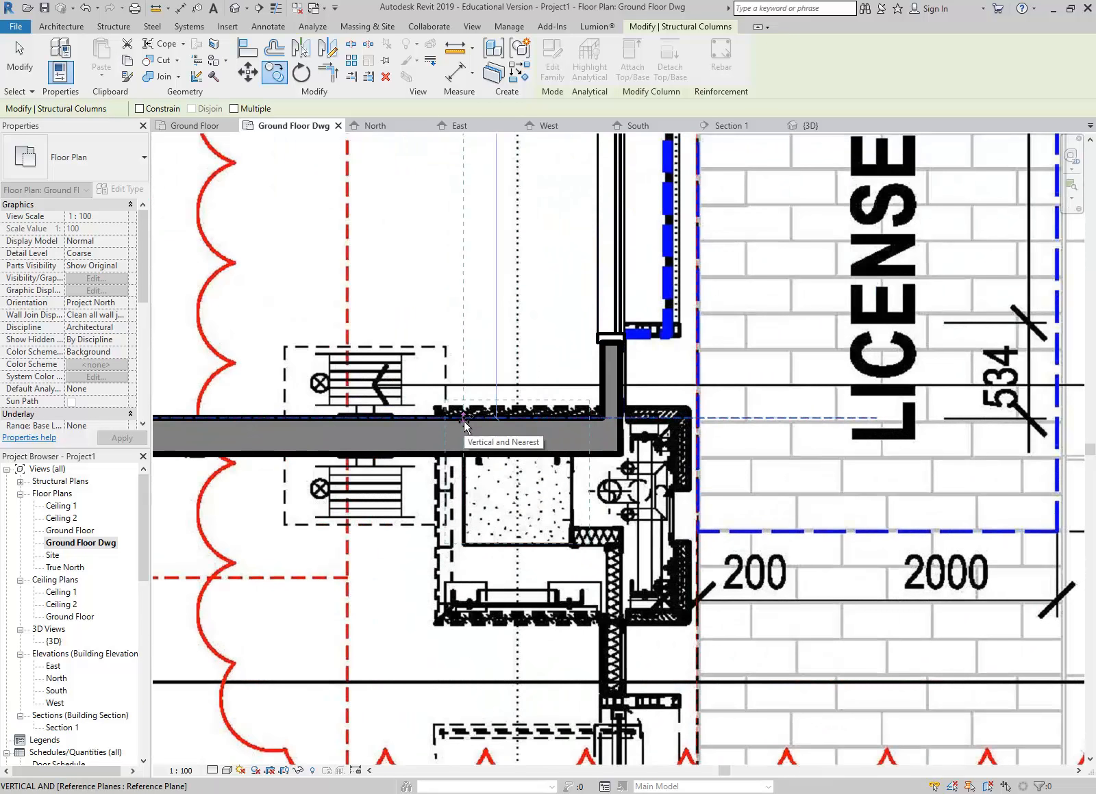
{"action": "left_click", "coordinate": [464, 425]}
{"action": "key", "text": "Escape"}
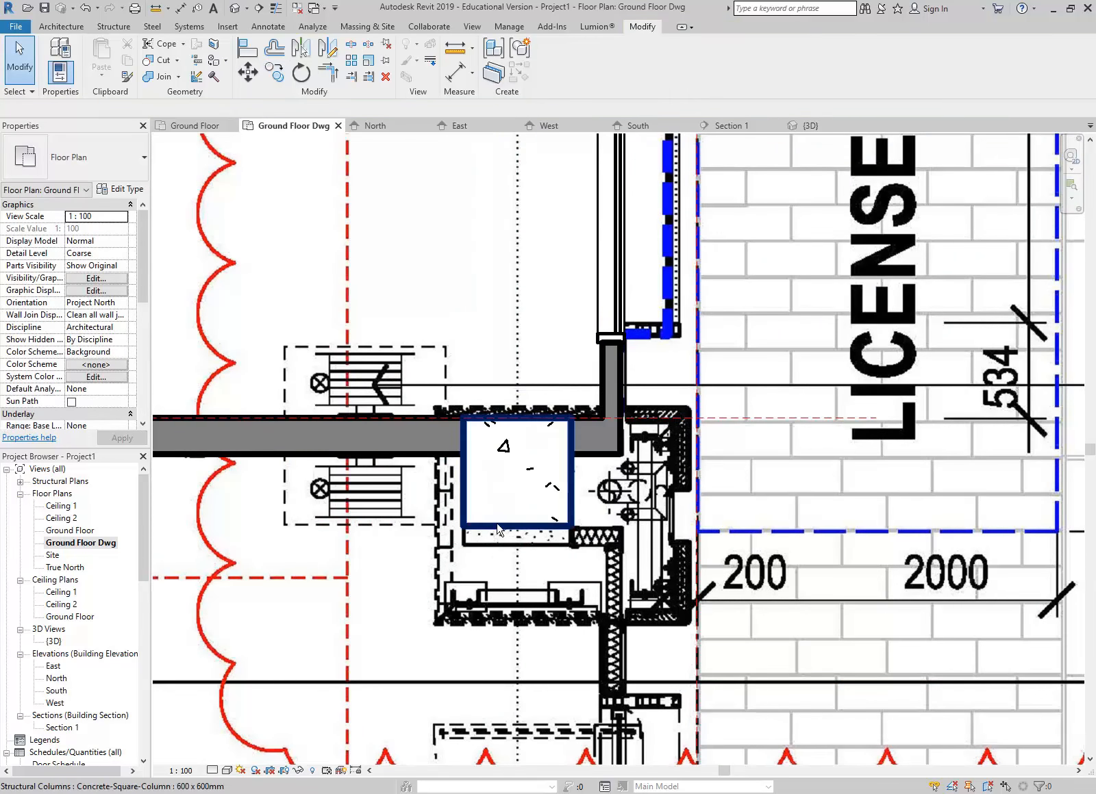
Nudge the copied square column down until it covers the hatched column on the underlying drawing.
{"action": "left_click", "coordinate": [477, 512]}
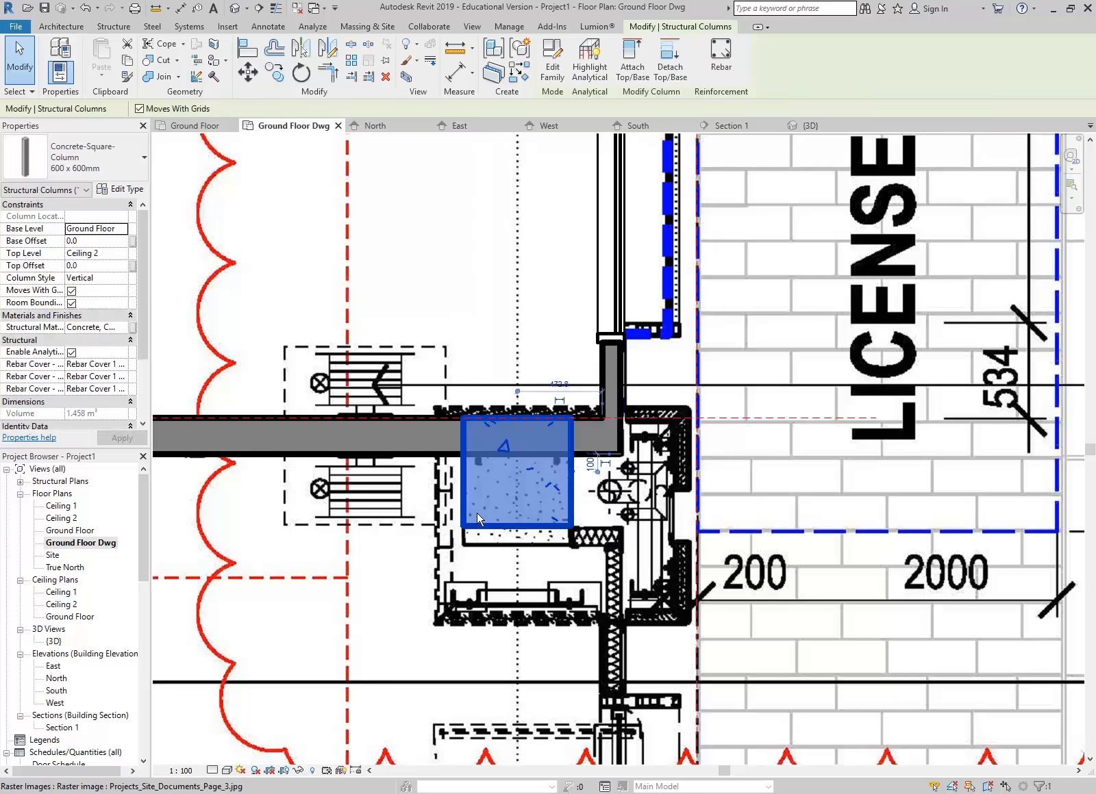
{"action": "scroll", "coordinate": [477, 512], "scroll_direction": "up", "scroll_amount": 4}
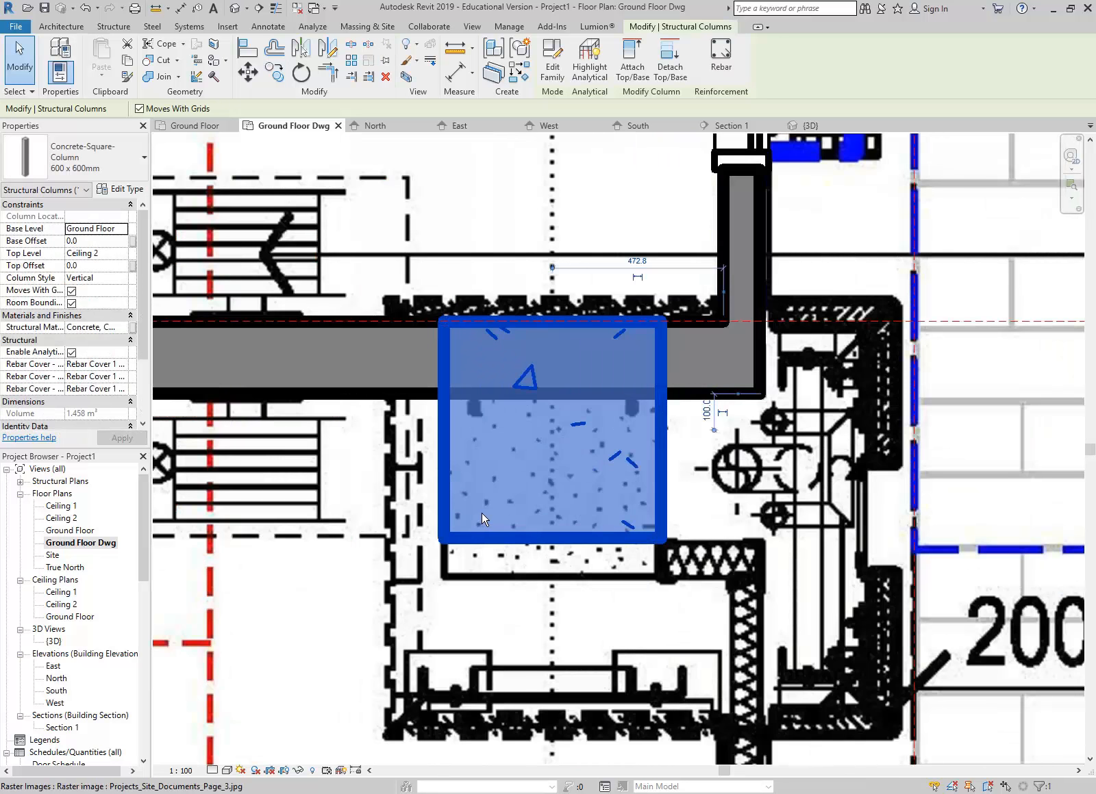
{"action": "key", "text": "Down"}
{"action": "key", "text": "Down"}
{"action": "key", "text": "Down"}
{"action": "key", "text": "Down"}
{"action": "key", "text": "Down"}
{"action": "key", "text": "Down"}
{"action": "key", "text": "Down"}
{"action": "key", "text": "Down"}
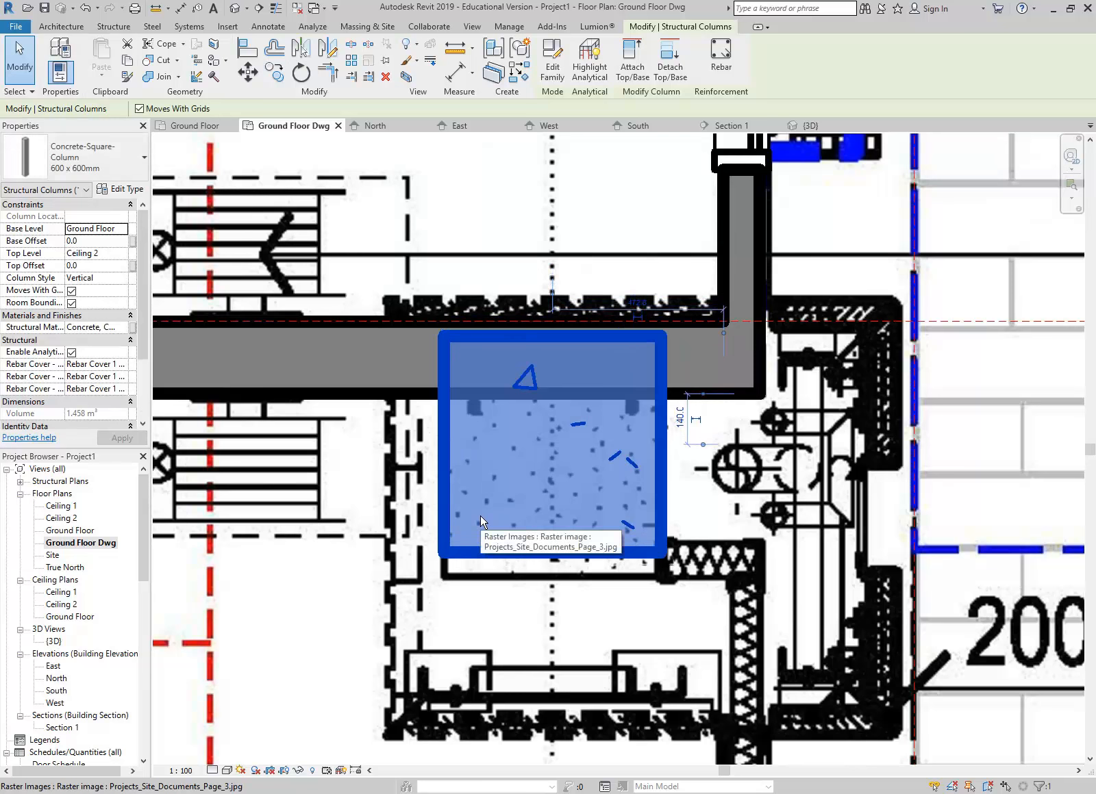
{"action": "key", "text": "Down"}
{"action": "key", "text": "Down"}
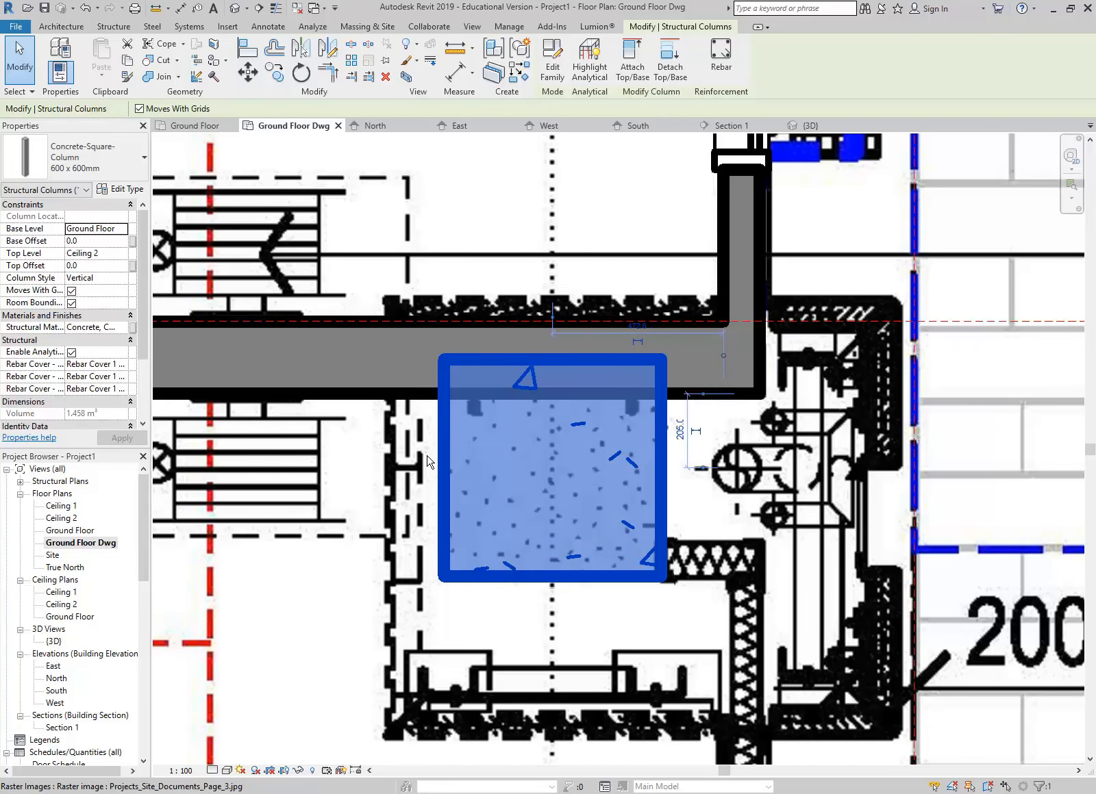
{"action": "key", "text": "Escape"}
Try joining the horizontal wall's geometry with the lower square column, and undo the join.
{"action": "scroll", "coordinate": [712, 505], "scroll_direction": "down", "scroll_amount": 5}
{"action": "scroll", "coordinate": [501, 477], "scroll_direction": "up", "scroll_amount": 5}
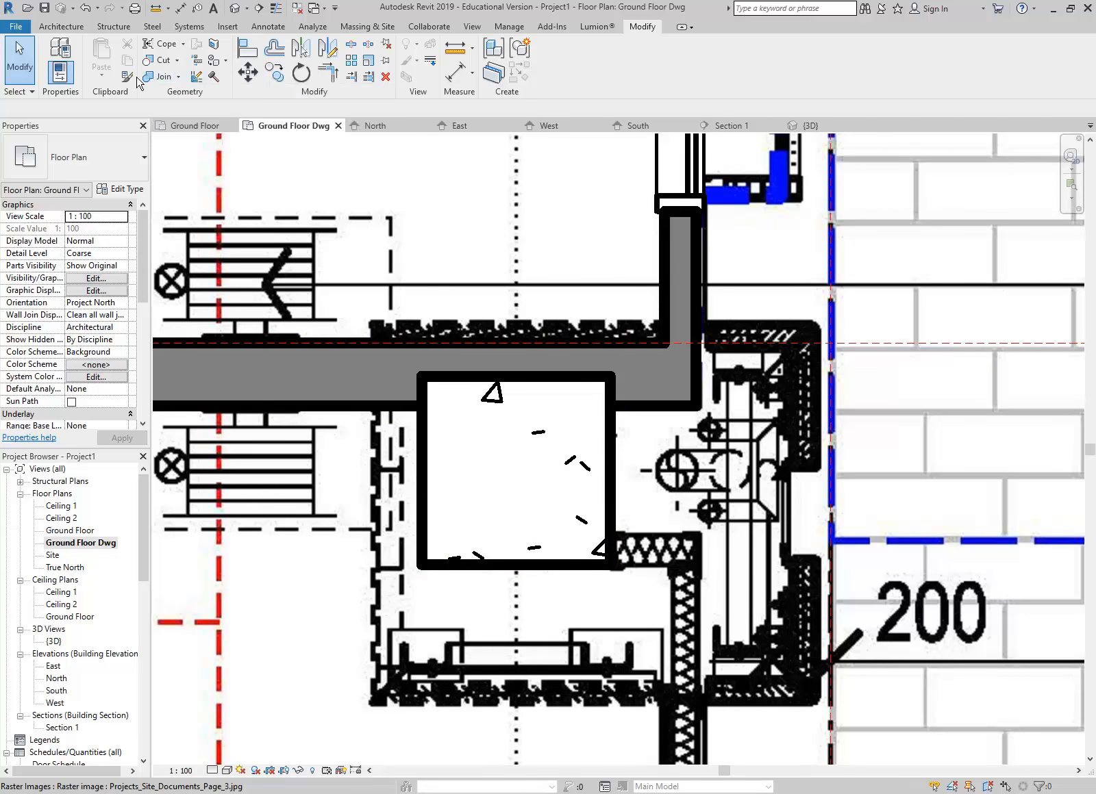
{"action": "left_click", "coordinate": [155, 78]}
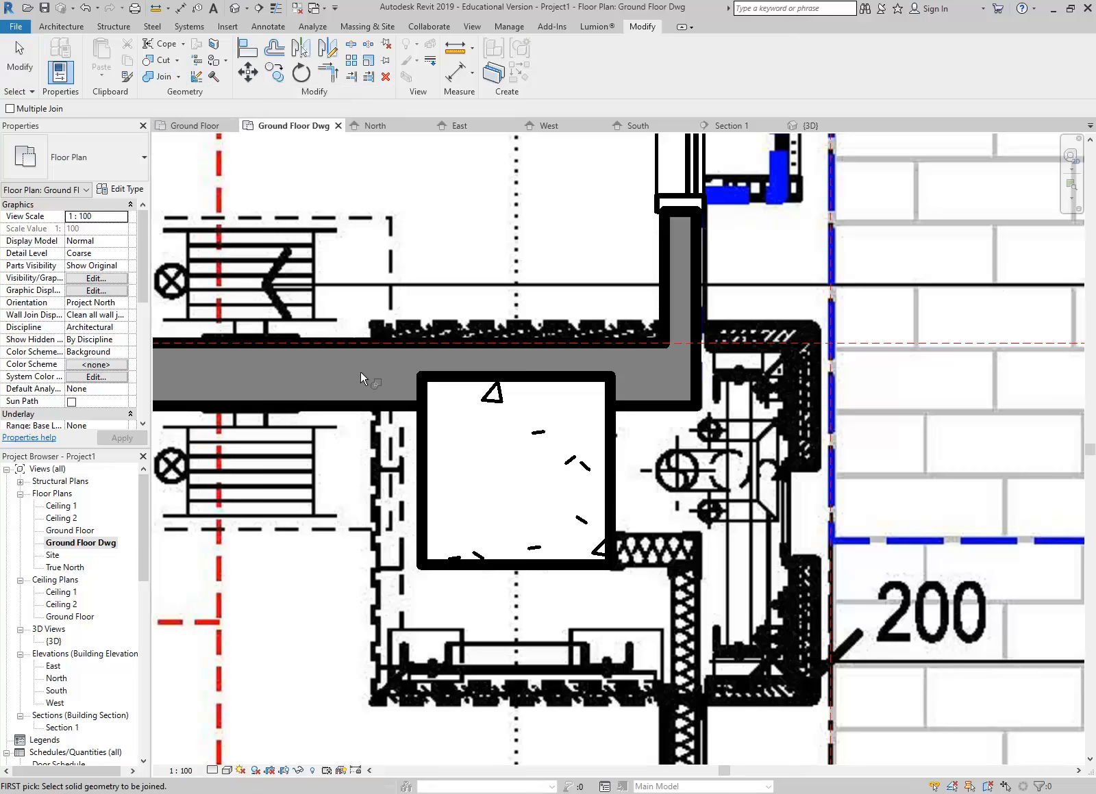
{"action": "left_click", "coordinate": [403, 417]}
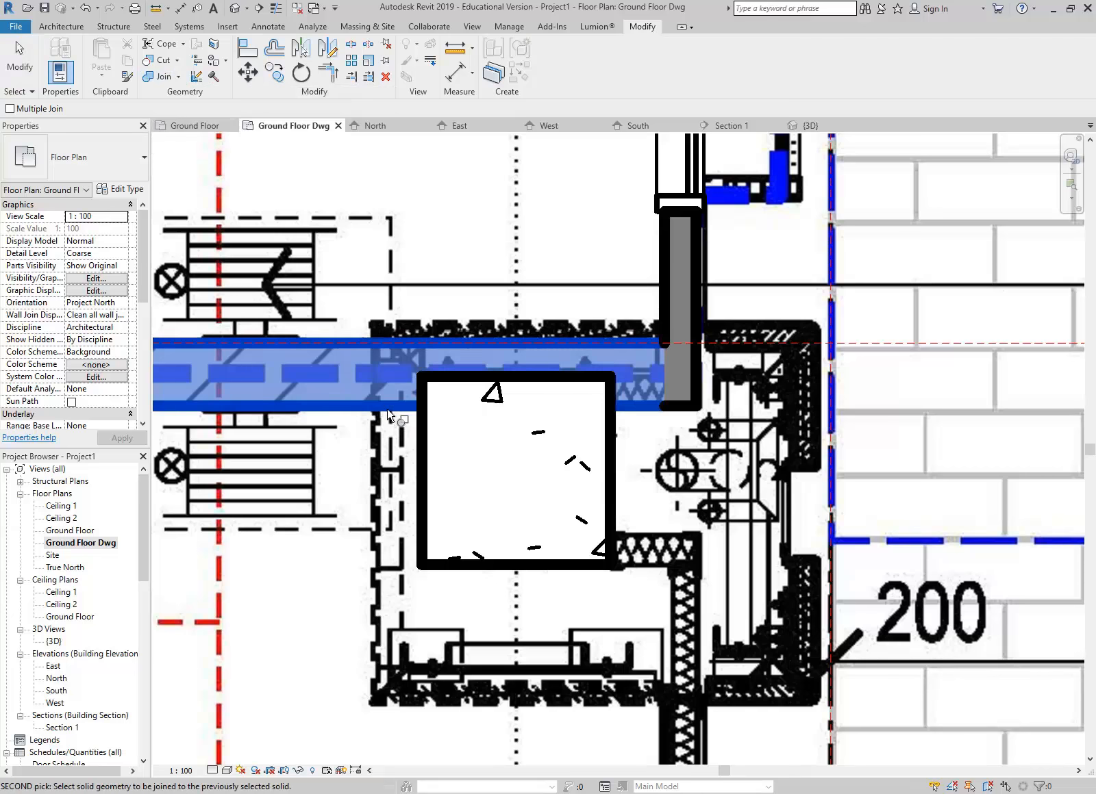
{"action": "left_click", "coordinate": [426, 452]}
{"action": "right_click", "coordinate": [415, 264]}
{"action": "left_click", "coordinate": [453, 272]}
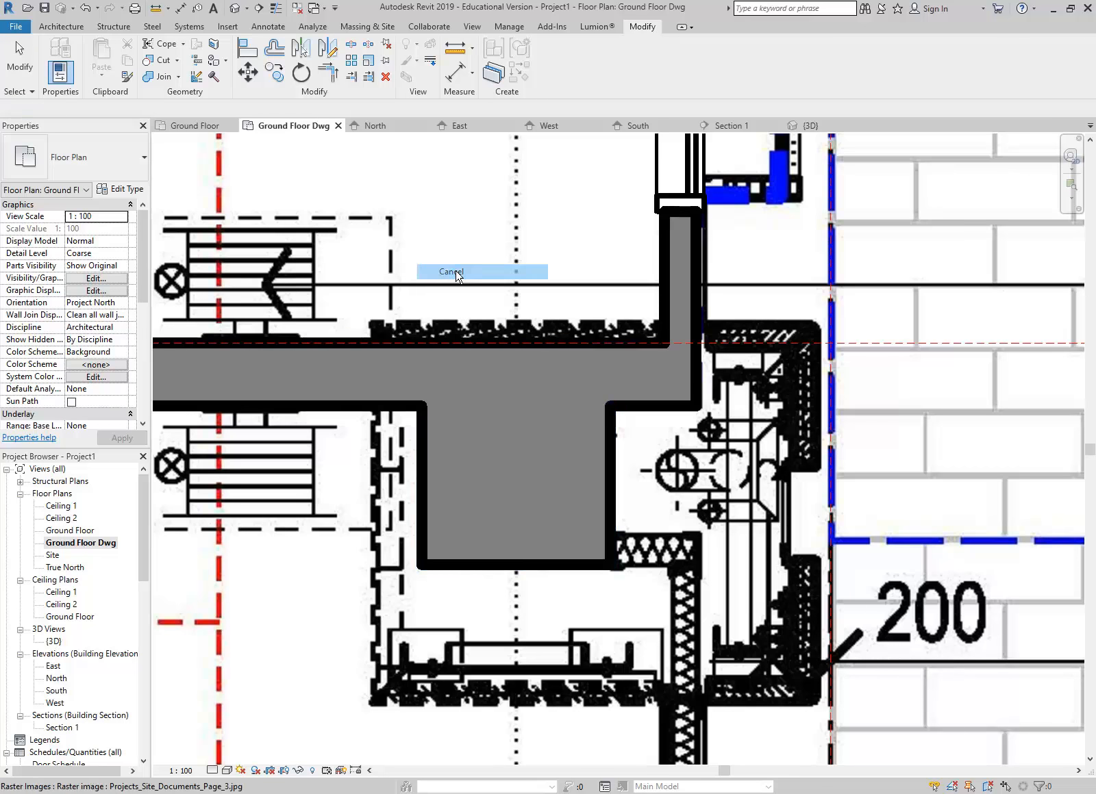
{"action": "right_click", "coordinate": [456, 272]}
{"action": "left_click", "coordinate": [483, 280]}
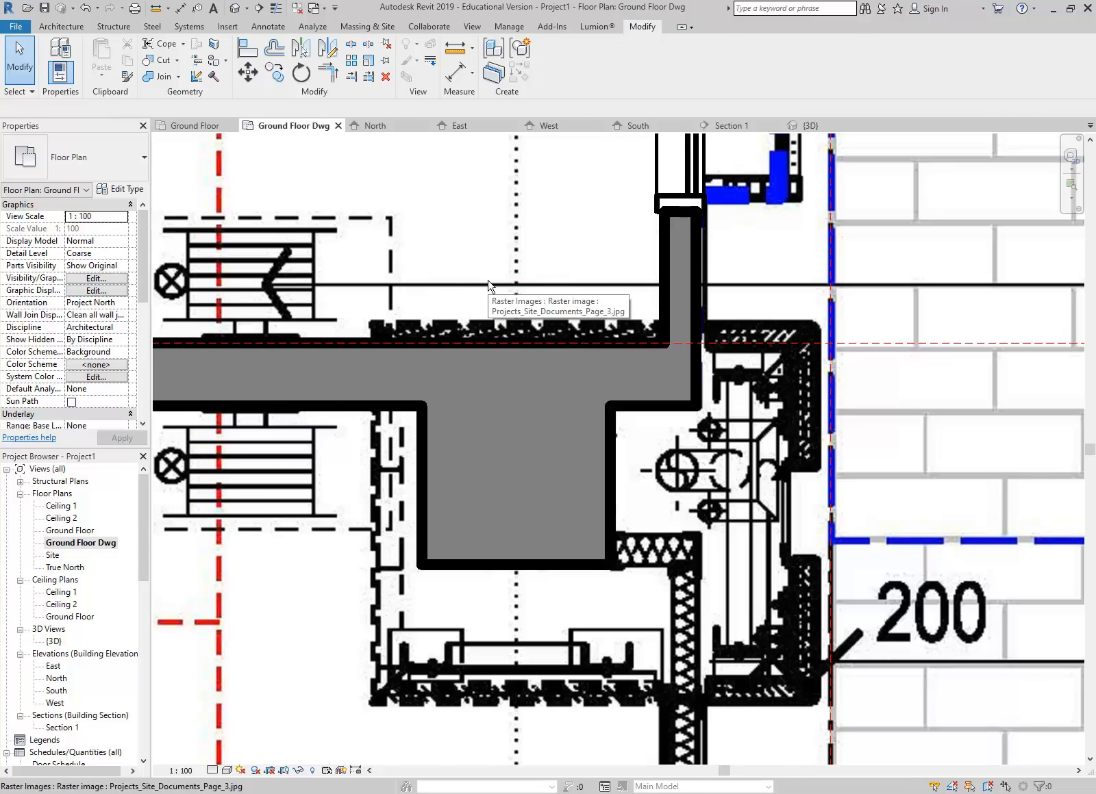
{"action": "left_click", "coordinate": [85, 9]}
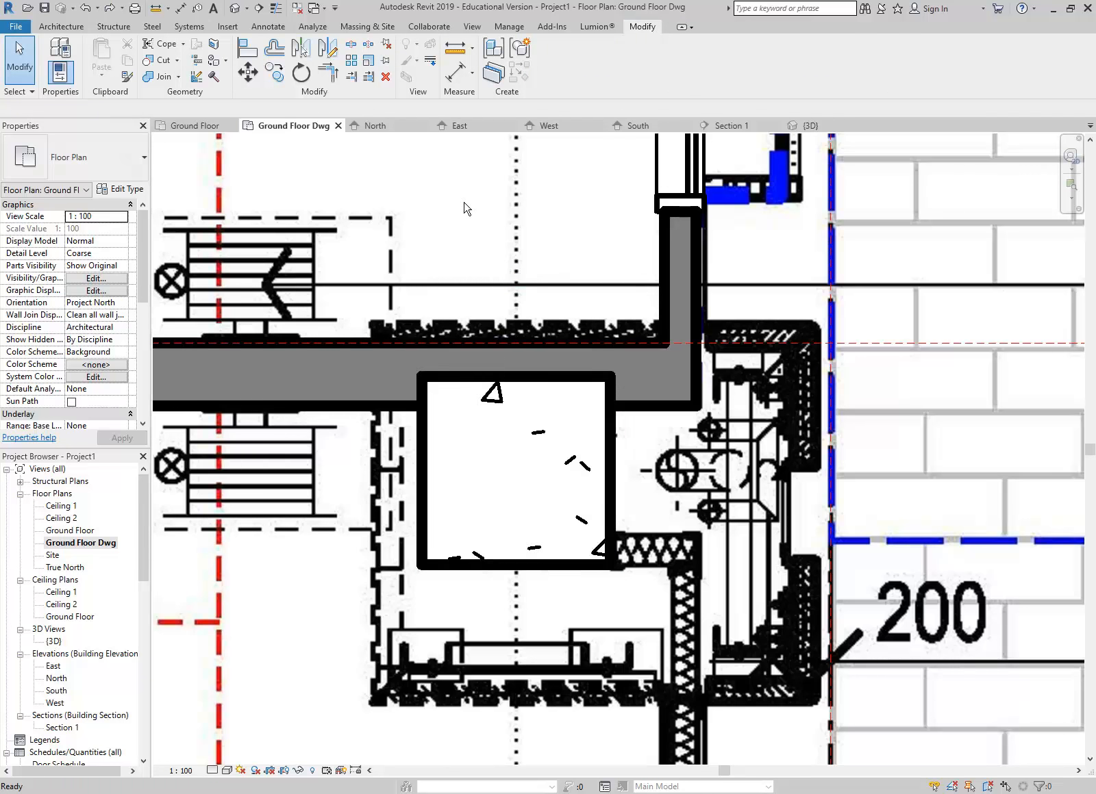
Examine the tenancy plan along the shopfront and the linings drawn around the lower square column.
{"action": "scroll", "coordinate": [527, 252], "scroll_direction": "down", "scroll_amount": 5}
{"action": "middle_click_drag", "start_coordinate": [552, 270], "coordinate": [509, 464]}
{"action": "scroll", "coordinate": [509, 464], "scroll_direction": "up", "scroll_amount": 1}
{"action": "scroll", "coordinate": [449, 230], "scroll_direction": "down", "scroll_amount": 3}
{"action": "middle_click_drag", "start_coordinate": [450, 229], "coordinate": [458, 379]}
{"action": "scroll", "coordinate": [439, 302], "scroll_direction": "down", "scroll_amount": 3}
{"action": "middle_click_drag", "start_coordinate": [439, 302], "coordinate": [522, 452]}
{"action": "middle_click_drag", "start_coordinate": [473, 384], "coordinate": [496, 601]}
{"action": "scroll", "coordinate": [531, 301], "scroll_direction": "down", "scroll_amount": 1}
{"action": "middle_click_drag", "start_coordinate": [531, 303], "coordinate": [516, 493]}
{"action": "scroll", "coordinate": [529, 391], "scroll_direction": "down", "scroll_amount": 1}
{"action": "middle_click_drag", "start_coordinate": [528, 392], "coordinate": [517, 264]}
{"action": "middle_click_drag", "start_coordinate": [535, 428], "coordinate": [533, 304]}
{"action": "middle_click_drag", "start_coordinate": [530, 547], "coordinate": [530, 408]}
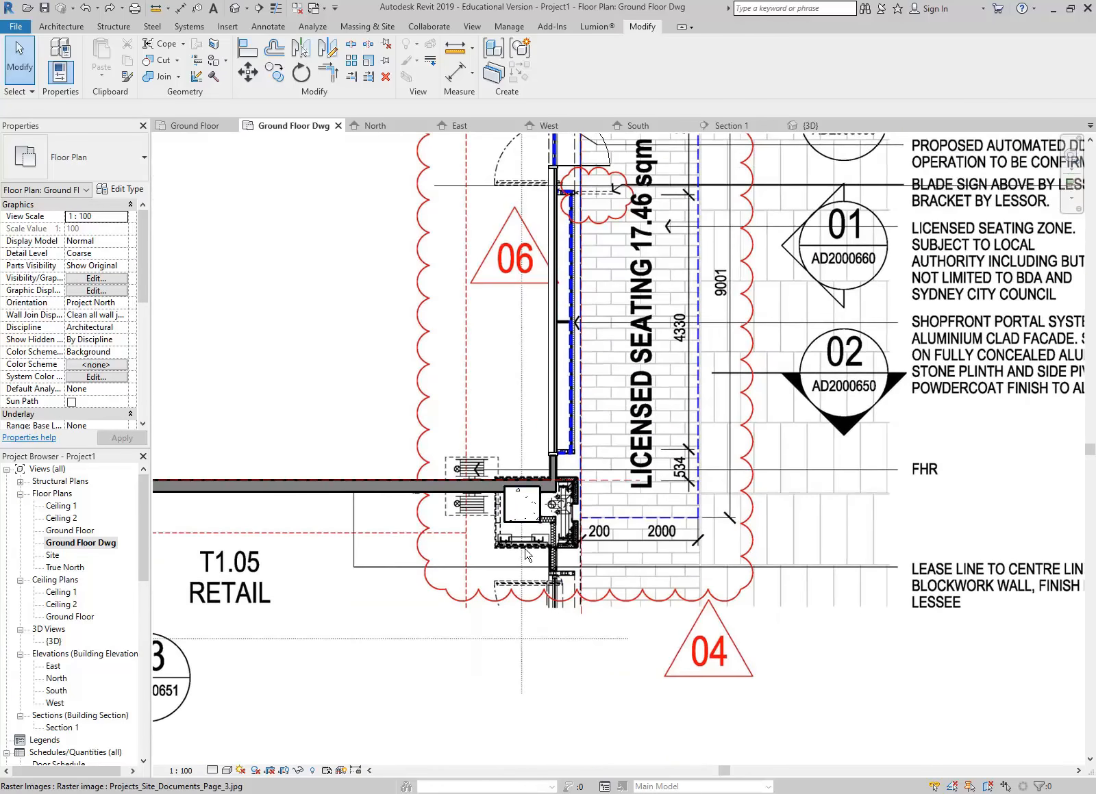
{"action": "scroll", "coordinate": [553, 540], "scroll_direction": "up", "scroll_amount": 2}
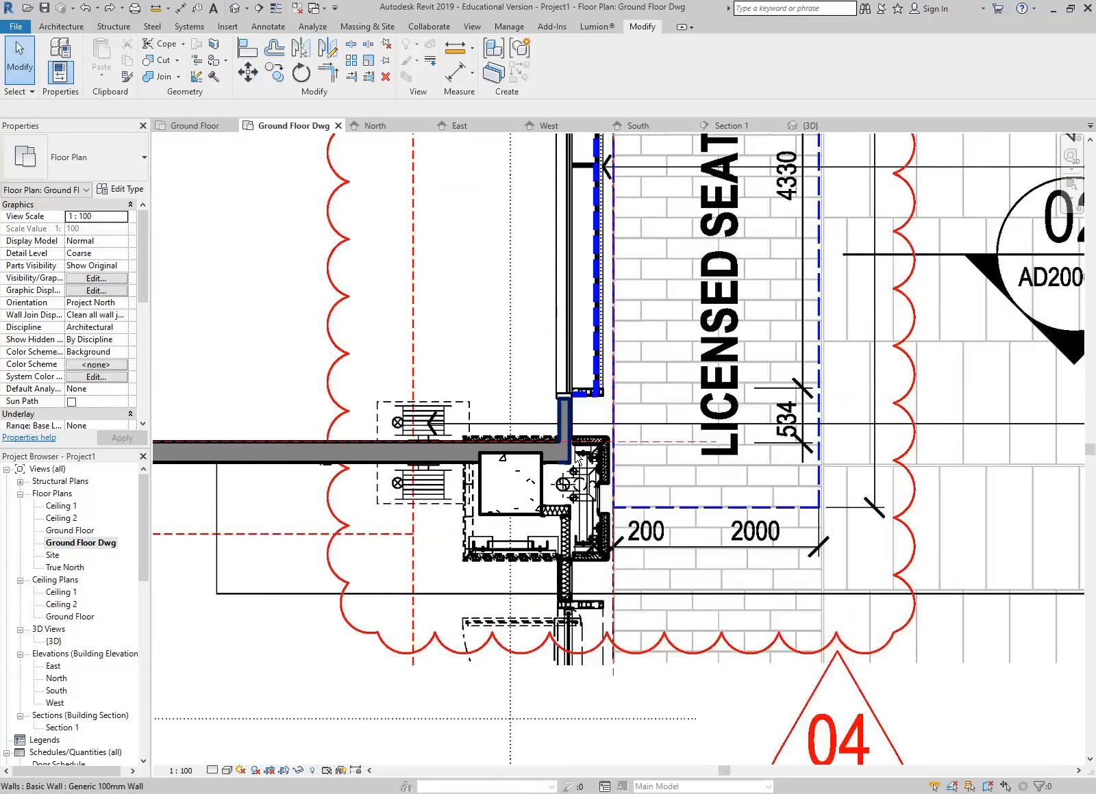
{"action": "scroll", "coordinate": [527, 523], "scroll_direction": "up", "scroll_amount": 2}
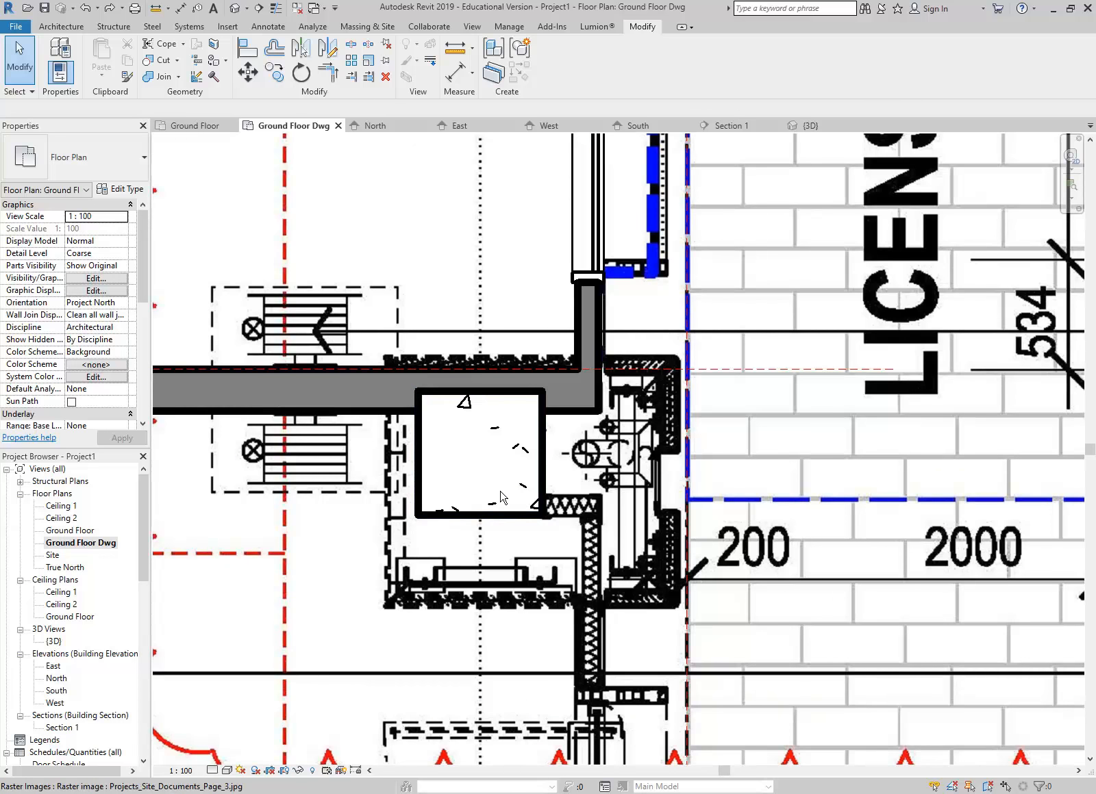
{"action": "middle_click_drag", "start_coordinate": [500, 498], "coordinate": [532, 499]}
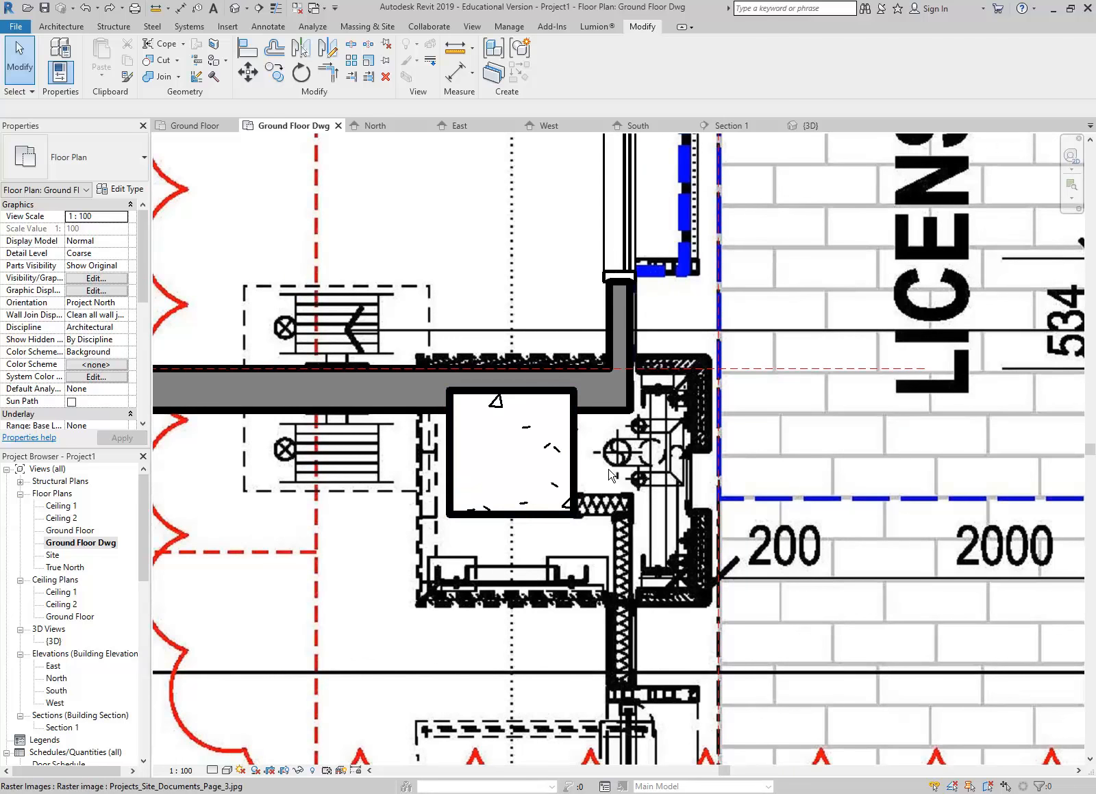
{"action": "scroll", "coordinate": [609, 518], "scroll_direction": "up", "scroll_amount": 3}
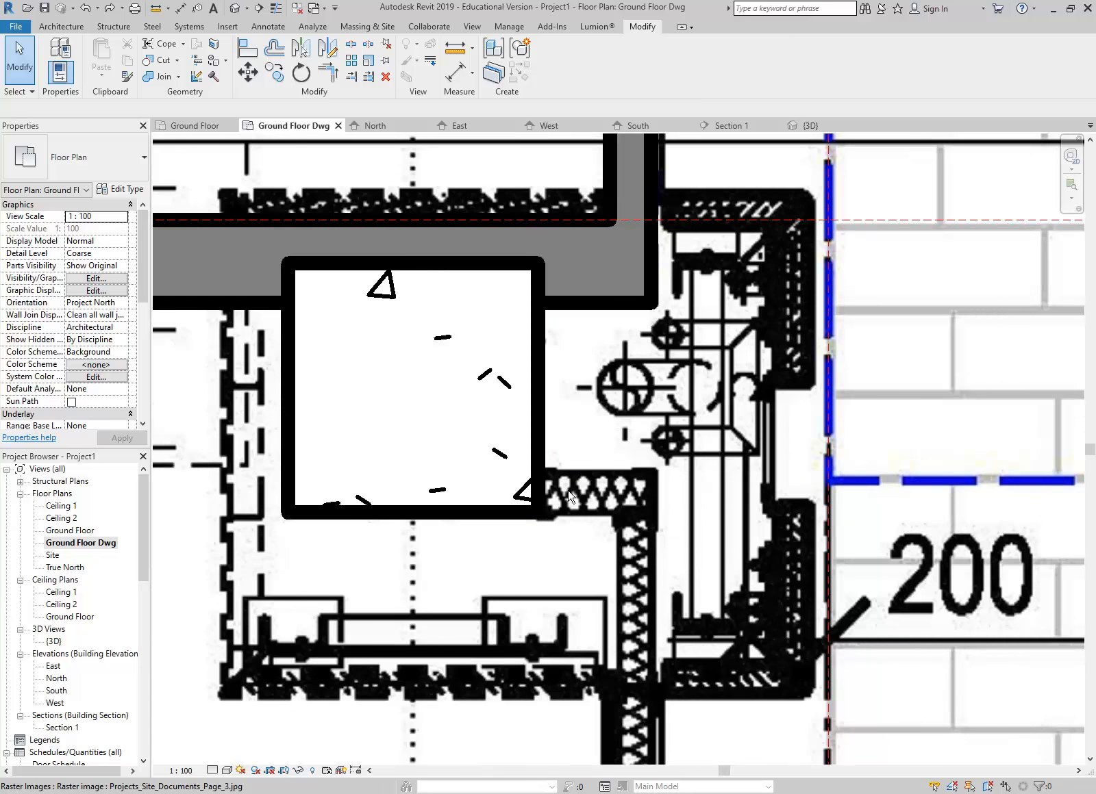
Examine the upper square column and the internal lining drawn along the adjoining wall.
{"action": "scroll", "coordinate": [612, 398], "scroll_direction": "down", "scroll_amount": 3}
{"action": "middle_click_drag", "start_coordinate": [566, 220], "coordinate": [557, 562]}
{"action": "scroll", "coordinate": [561, 396], "scroll_direction": "down", "scroll_amount": 2}
{"action": "scroll", "coordinate": [523, 374], "scroll_direction": "down", "scroll_amount": 5}
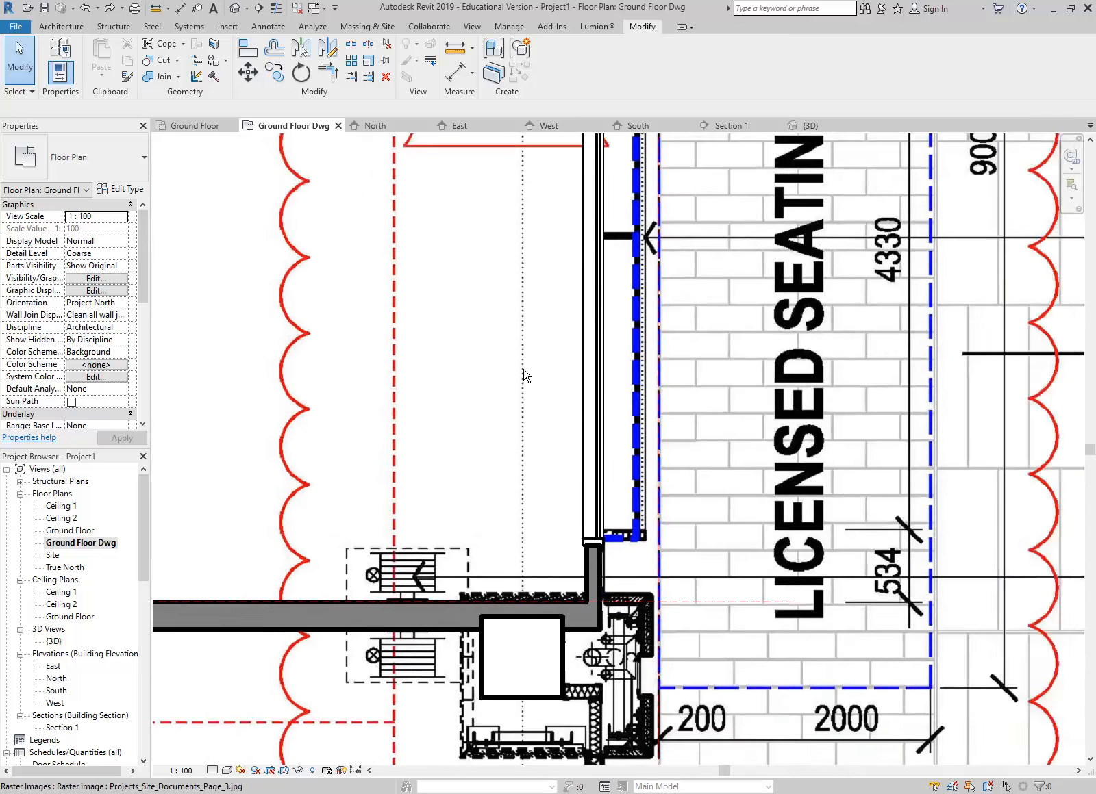
{"action": "middle_click_drag", "start_coordinate": [531, 380], "coordinate": [536, 552]}
{"action": "scroll", "coordinate": [515, 520], "scroll_direction": "up", "scroll_amount": 1}
{"action": "middle_click_drag", "start_coordinate": [516, 257], "coordinate": [527, 411]}
{"action": "scroll", "coordinate": [538, 295], "scroll_direction": "up", "scroll_amount": 2}
{"action": "scroll", "coordinate": [537, 296], "scroll_direction": "up", "scroll_amount": 2}
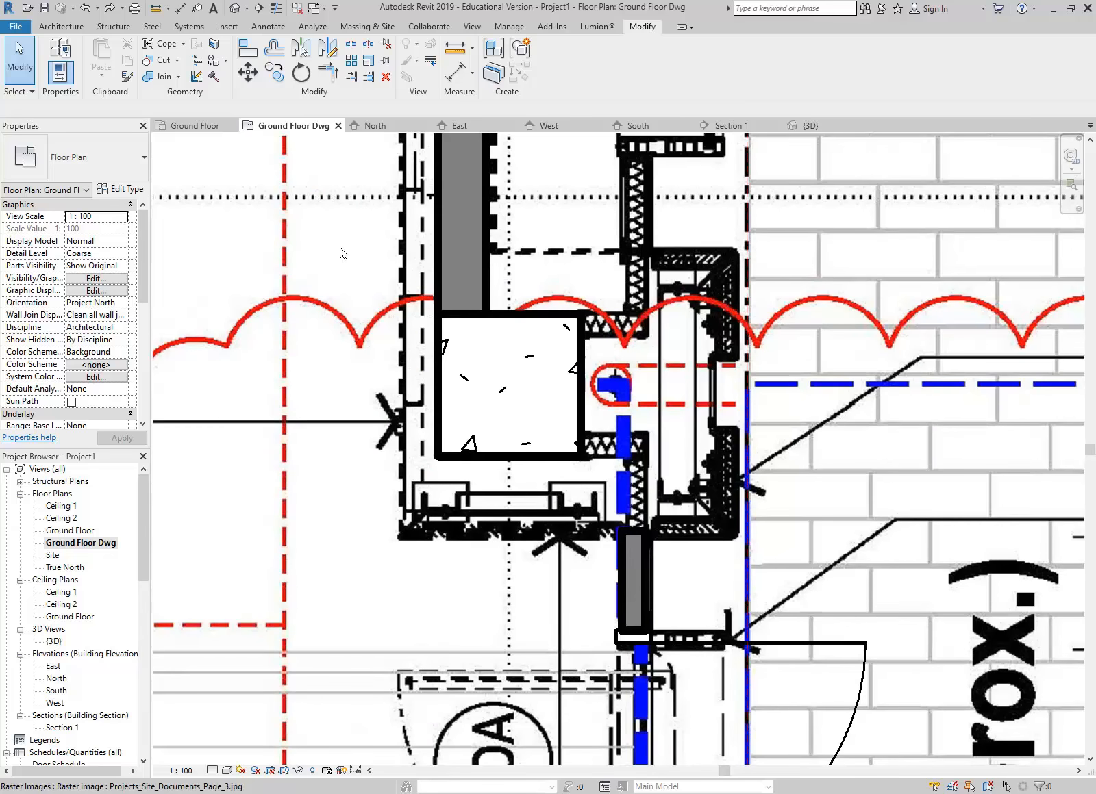
{"action": "scroll", "coordinate": [548, 534], "scroll_direction": "down", "scroll_amount": 3}
{"action": "scroll", "coordinate": [413, 366], "scroll_direction": "up", "scroll_amount": 2}
{"action": "scroll", "coordinate": [412, 366], "scroll_direction": "down", "scroll_amount": 2}
{"action": "middle_click_drag", "start_coordinate": [408, 356], "coordinate": [822, 398]}
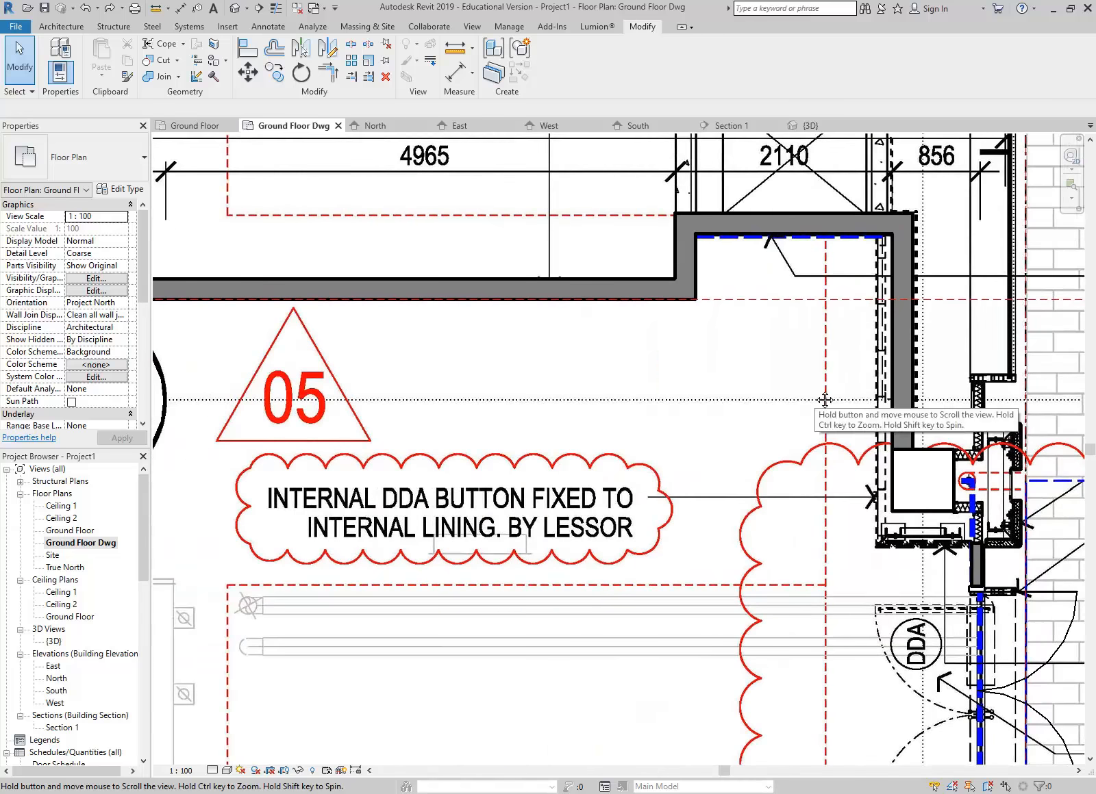
{"action": "middle_click_drag", "start_coordinate": [787, 471], "coordinate": [546, 203]}
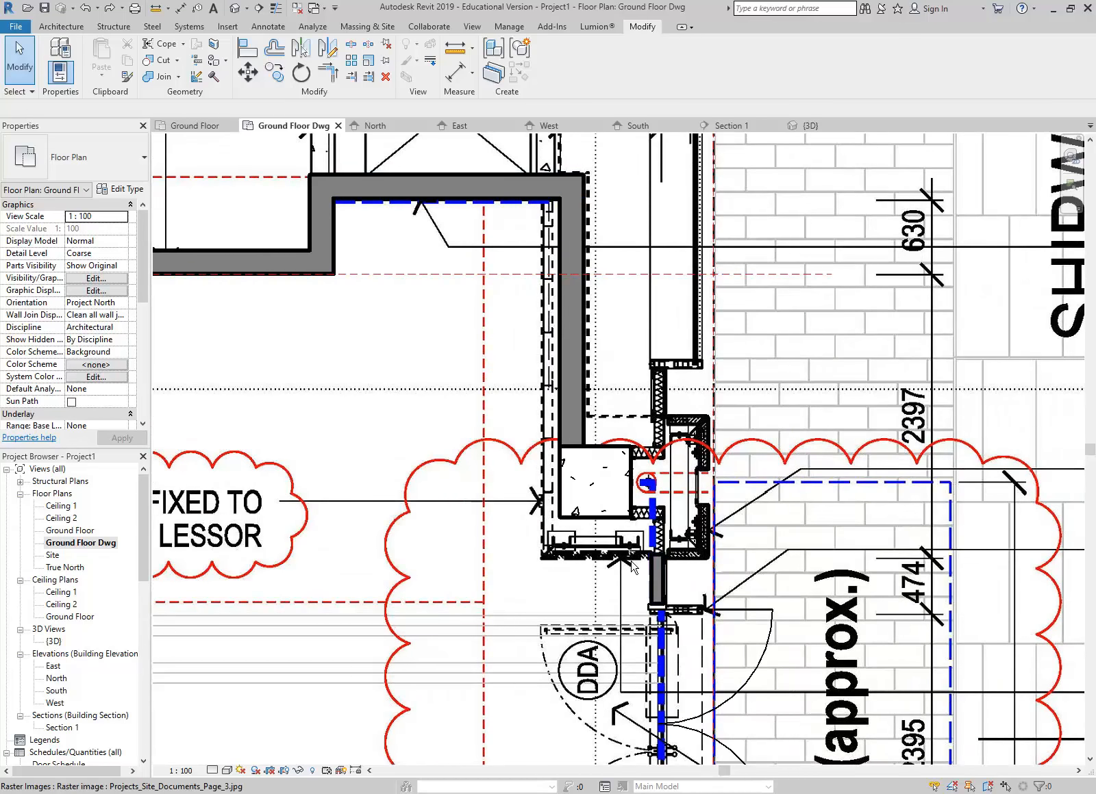
{"action": "scroll", "coordinate": [364, 430], "scroll_direction": "down", "scroll_amount": 1}
{"action": "middle_click_drag", "start_coordinate": [388, 434], "coordinate": [750, 426]}
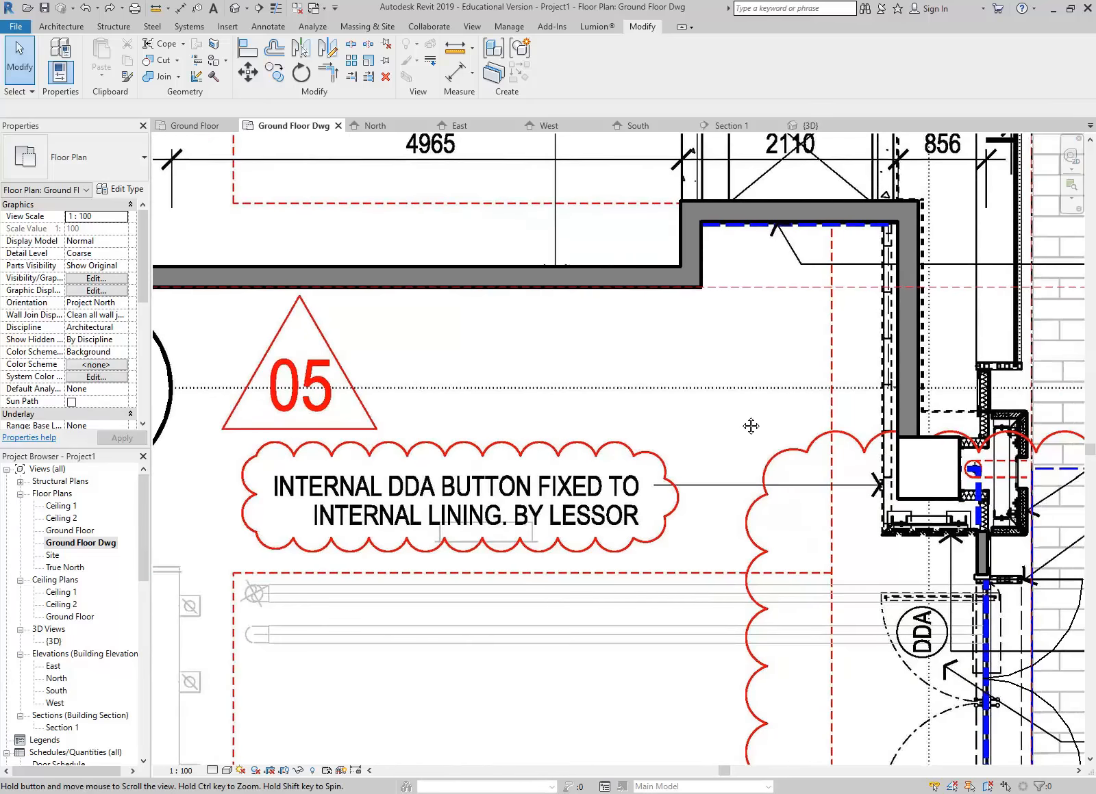
{"action": "middle_click_drag", "start_coordinate": [720, 535], "coordinate": [560, 521]}
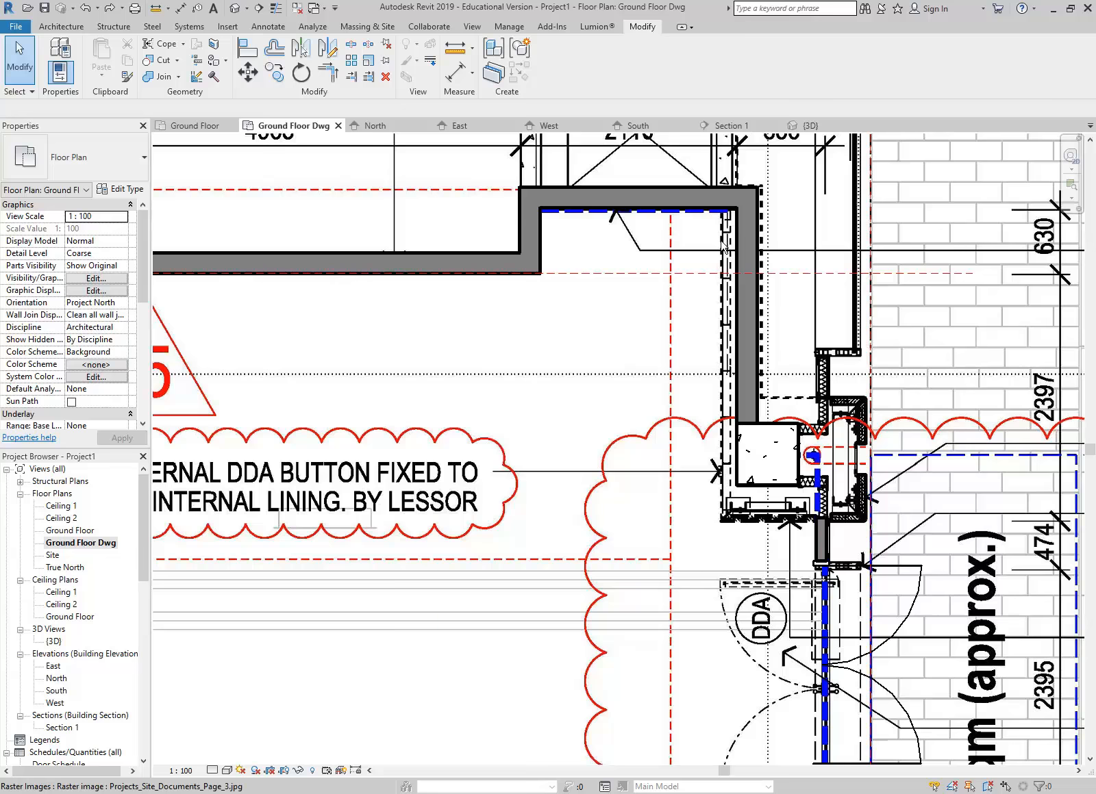
Set up a new Generic 100mm Wall with its location line at Finish Face: Exterior.
{"action": "middle_click_drag", "start_coordinate": [785, 375], "coordinate": [652, 416]}
{"action": "scroll", "coordinate": [652, 416], "scroll_direction": "up", "scroll_amount": 1}
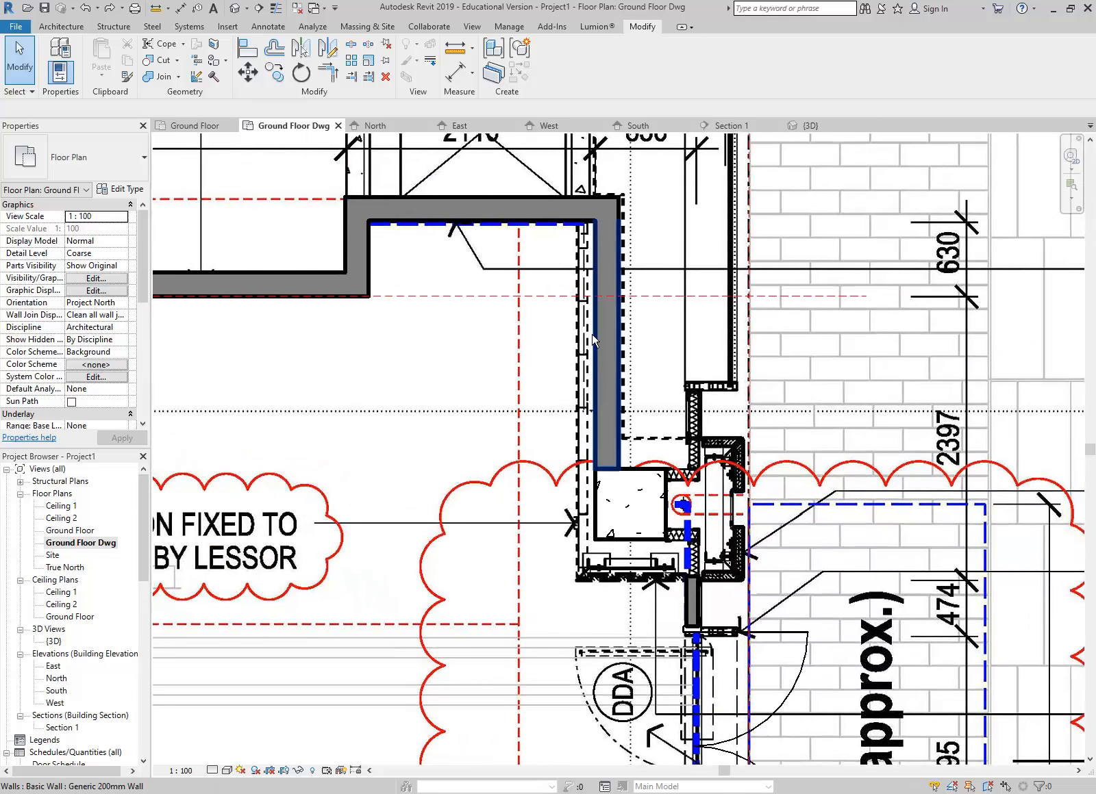
{"action": "left_click", "coordinate": [61, 27]}
{"action": "left_click", "coordinate": [55, 54]}
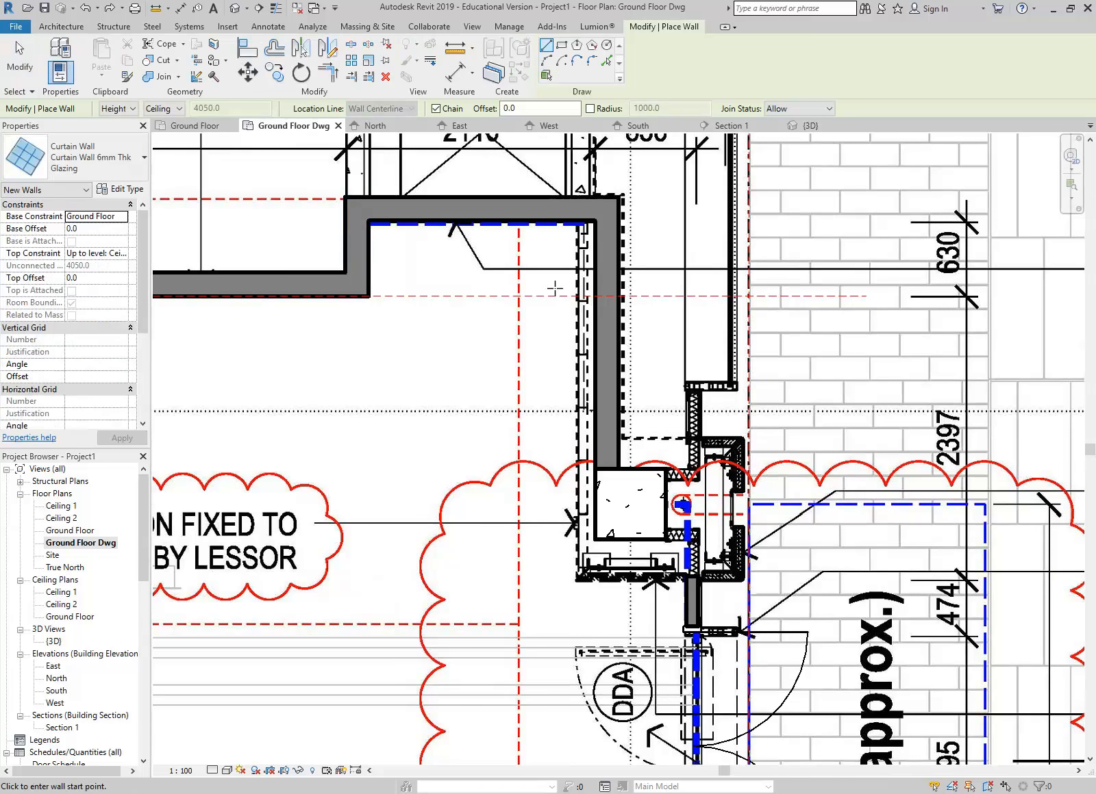
{"action": "left_click", "coordinate": [97, 146]}
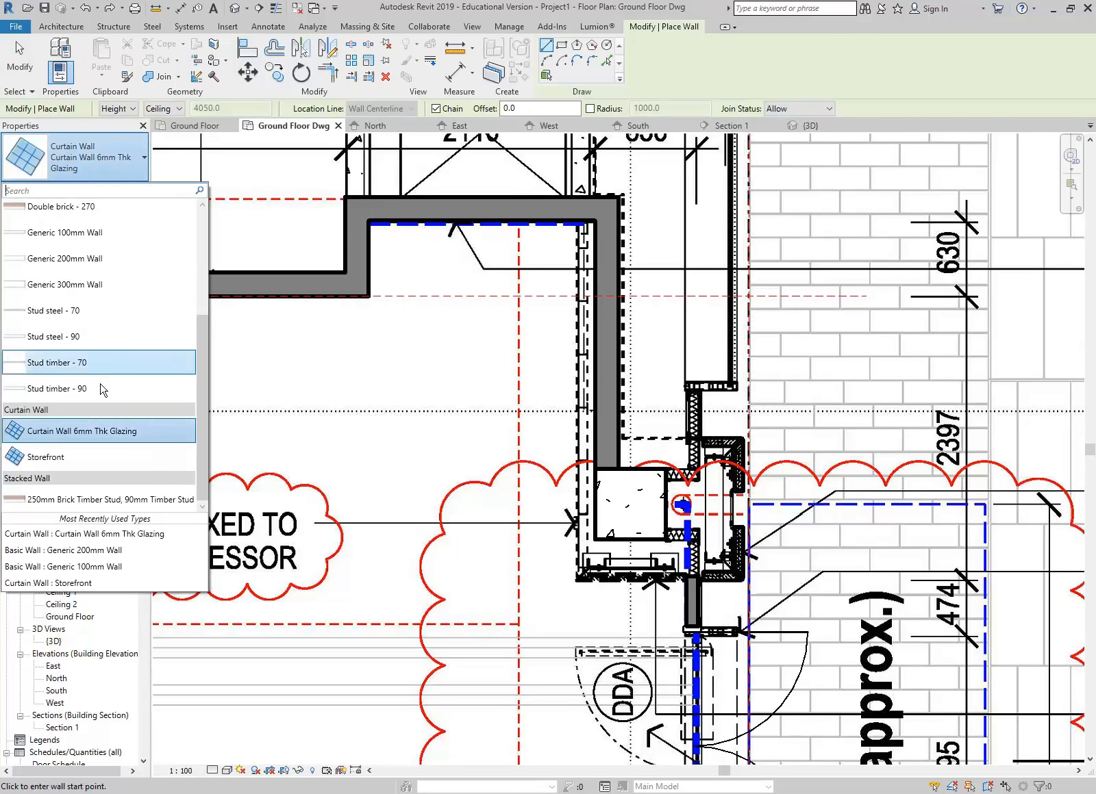
{"action": "left_click", "coordinate": [51, 233]}
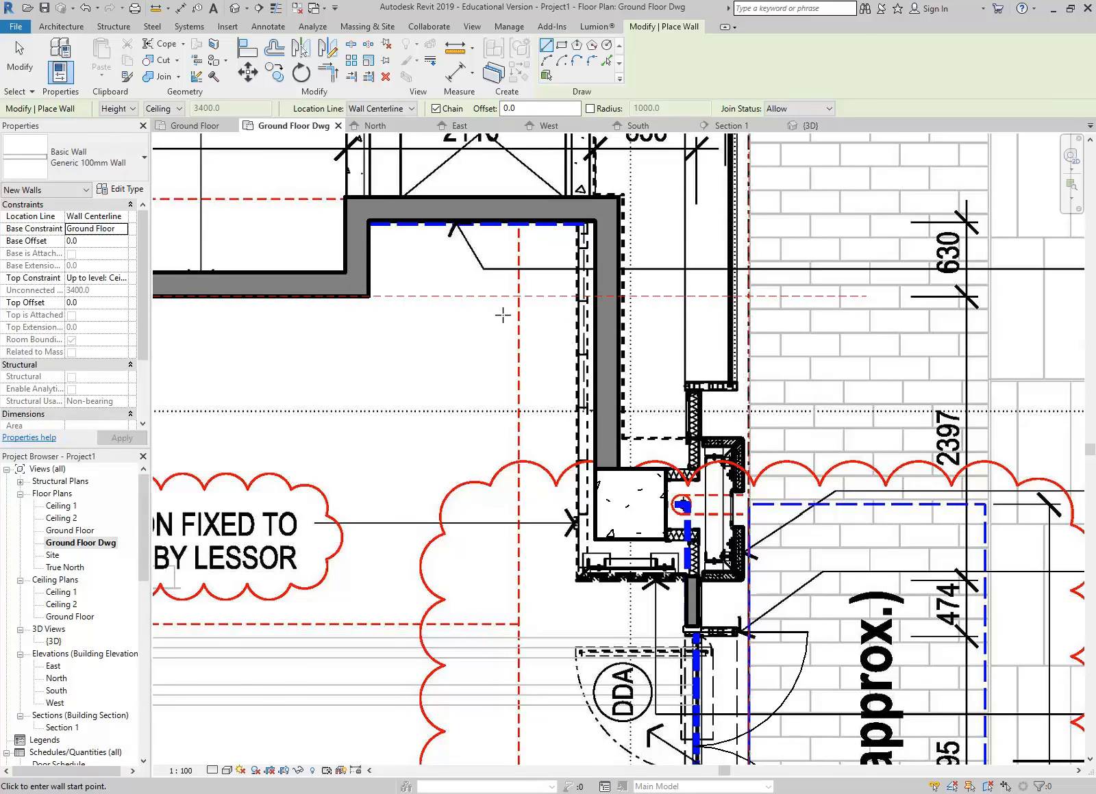
{"action": "scroll", "coordinate": [548, 307], "scroll_direction": "up", "scroll_amount": 1}
{"action": "middle_click_drag", "start_coordinate": [545, 311], "coordinate": [539, 310]}
{"action": "middle_click_drag", "start_coordinate": [551, 250], "coordinate": [504, 244]}
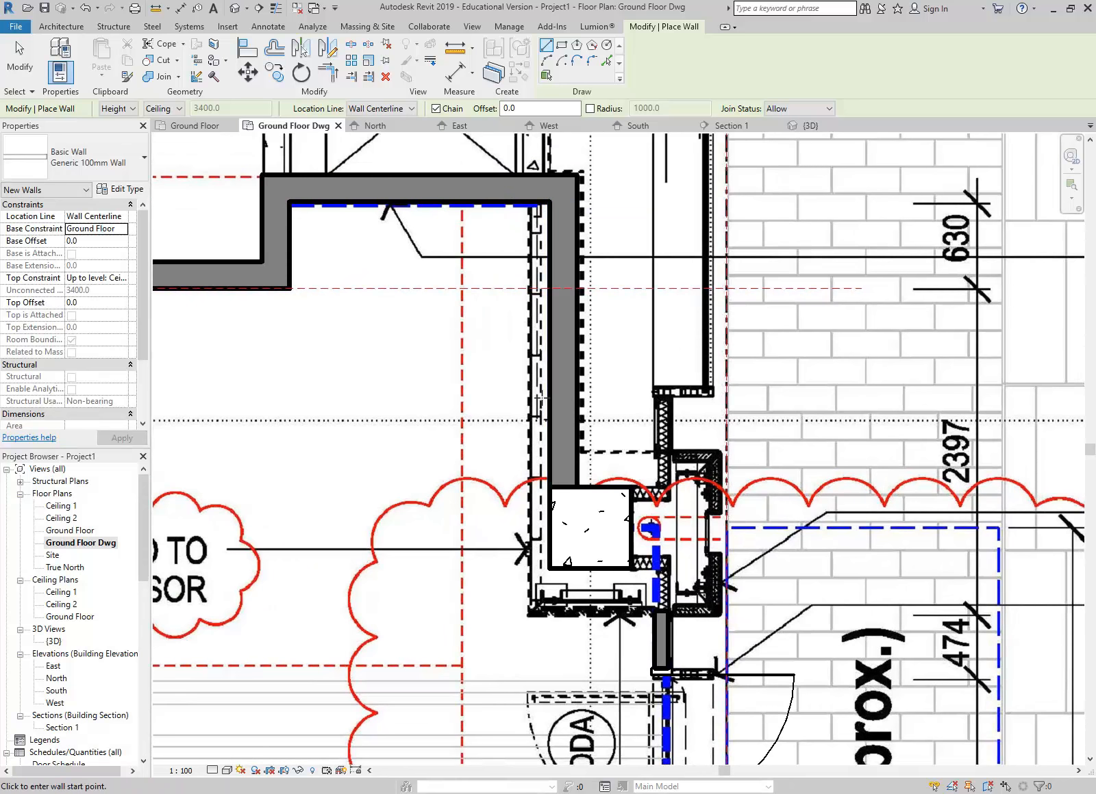
{"action": "left_click", "coordinate": [389, 111]}
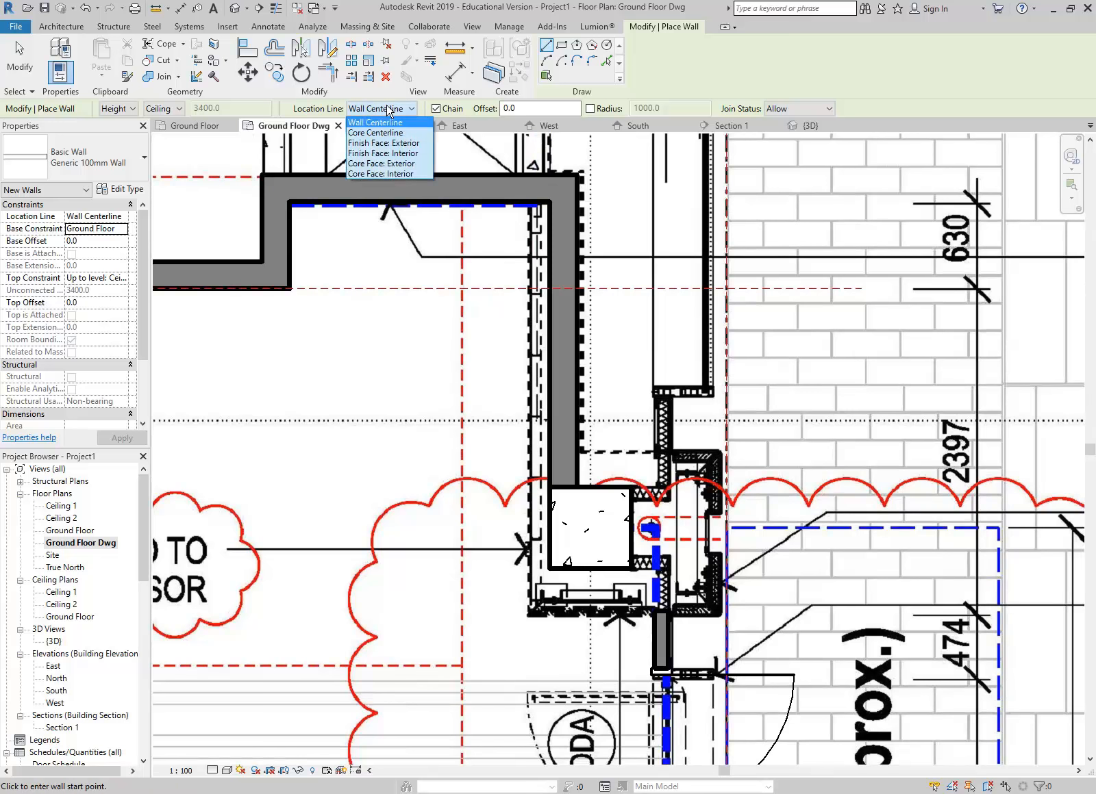
{"action": "left_click", "coordinate": [387, 143]}
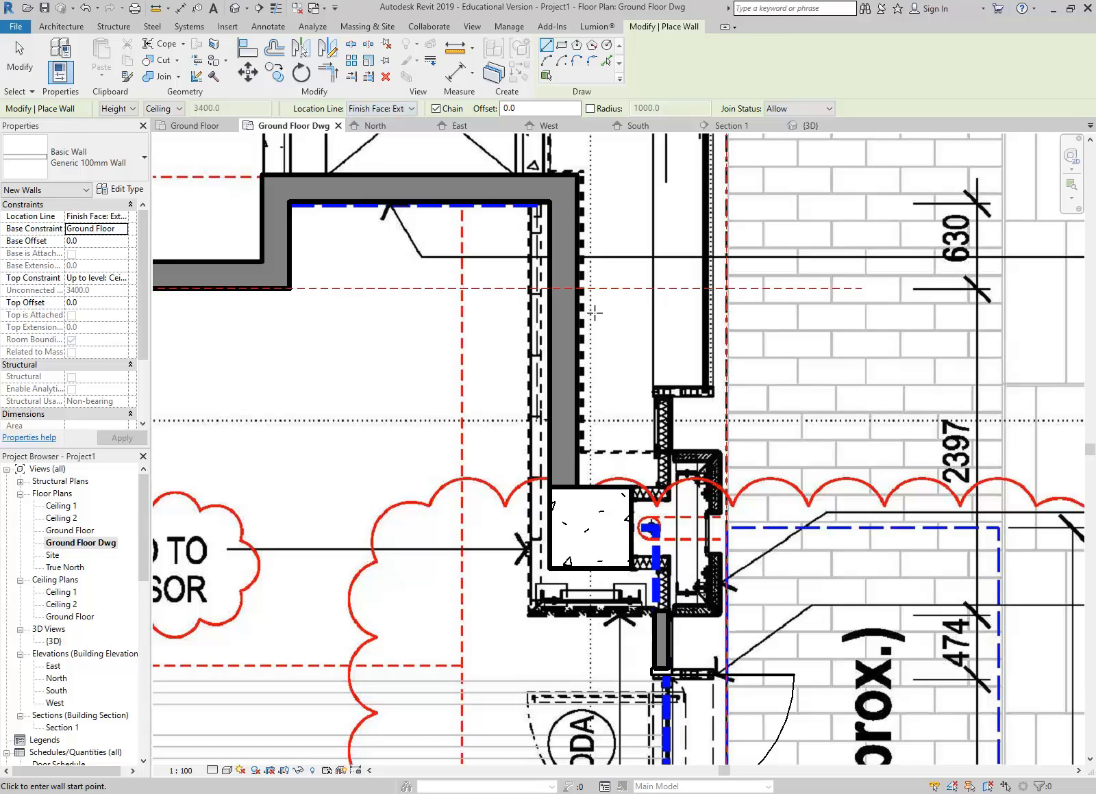
Draw the lining wall from the inner wall corner down past the square column, then about 760 mm across to the shopfront wall.
{"action": "left_click", "coordinate": [550, 201]}
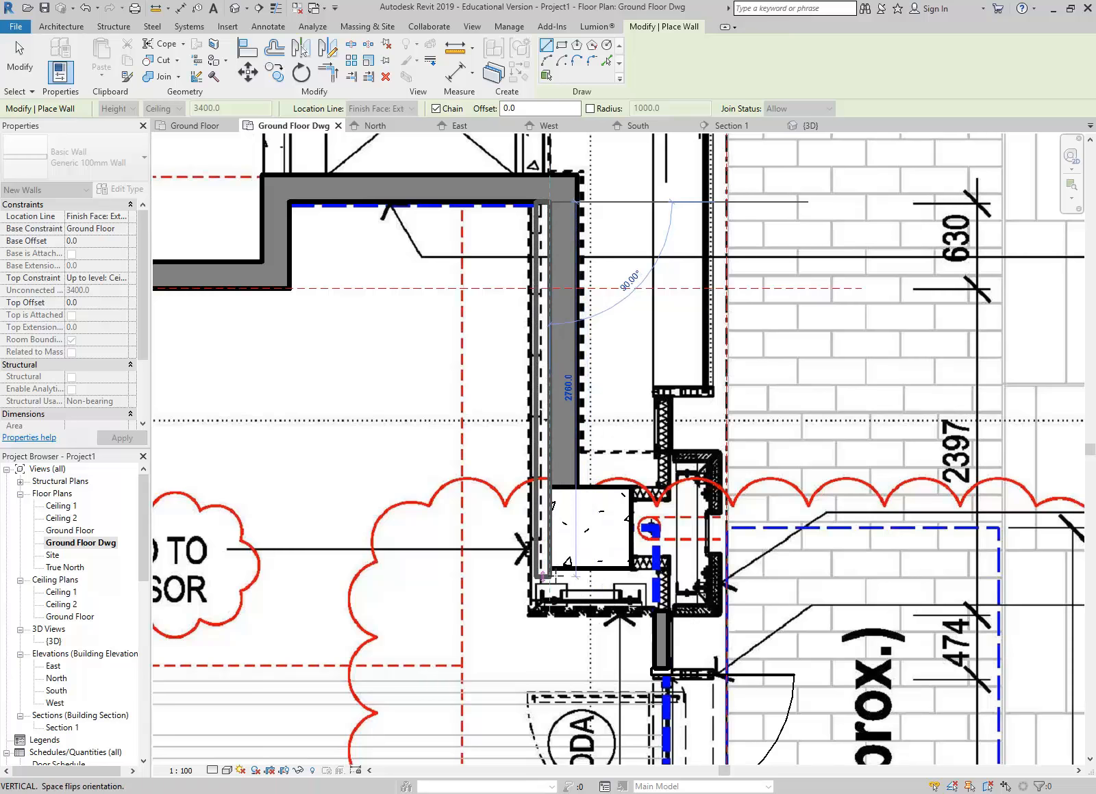
{"action": "scroll", "coordinate": [548, 593], "scroll_direction": "up", "scroll_amount": 4}
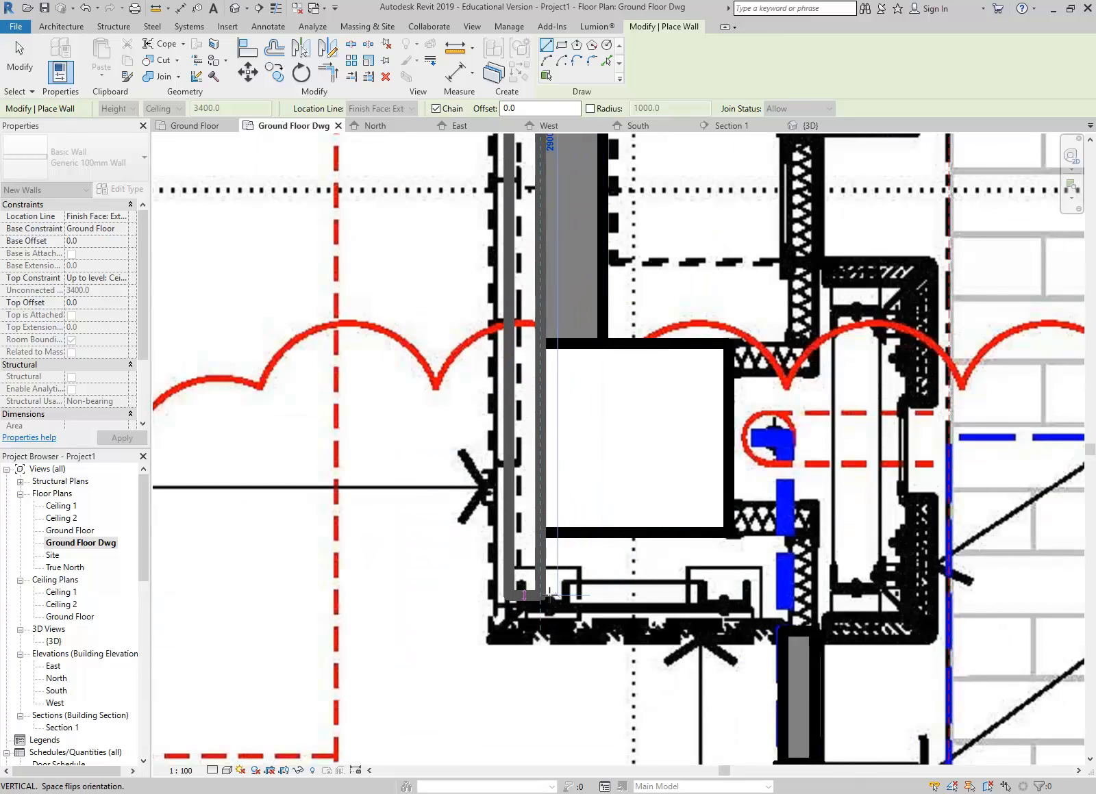
{"action": "left_click", "coordinate": [539, 594]}
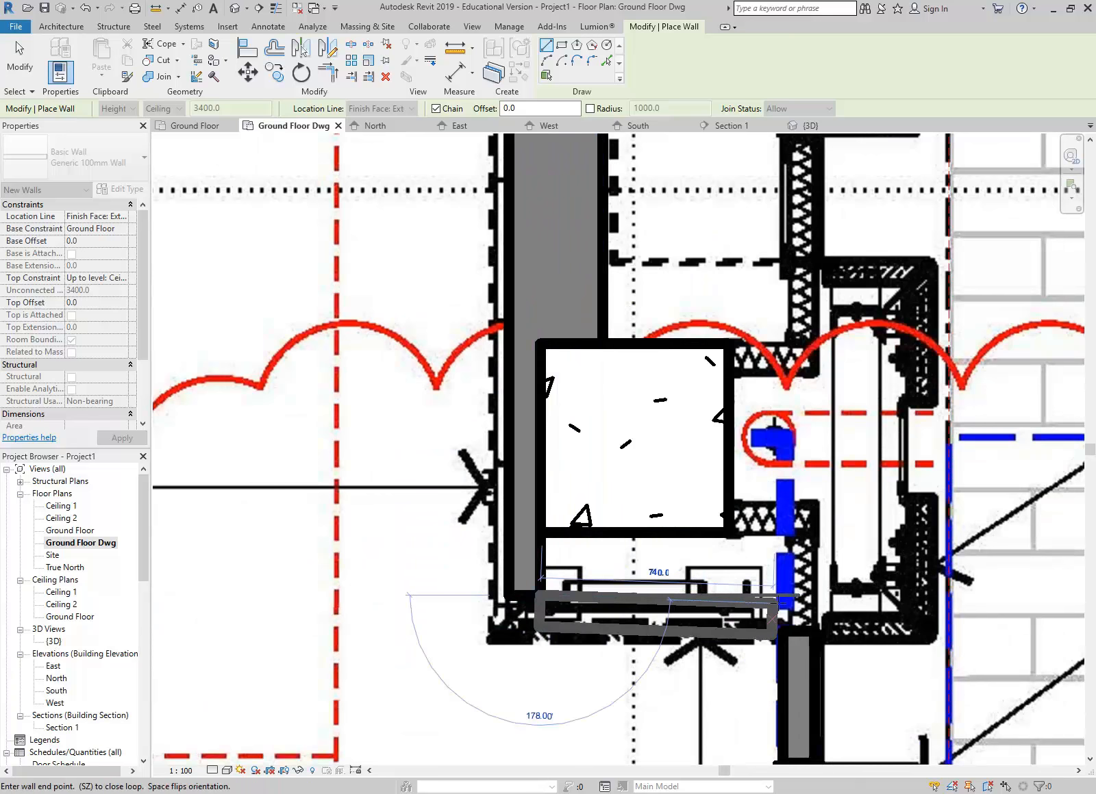
{"action": "left_click", "coordinate": [782, 605]}
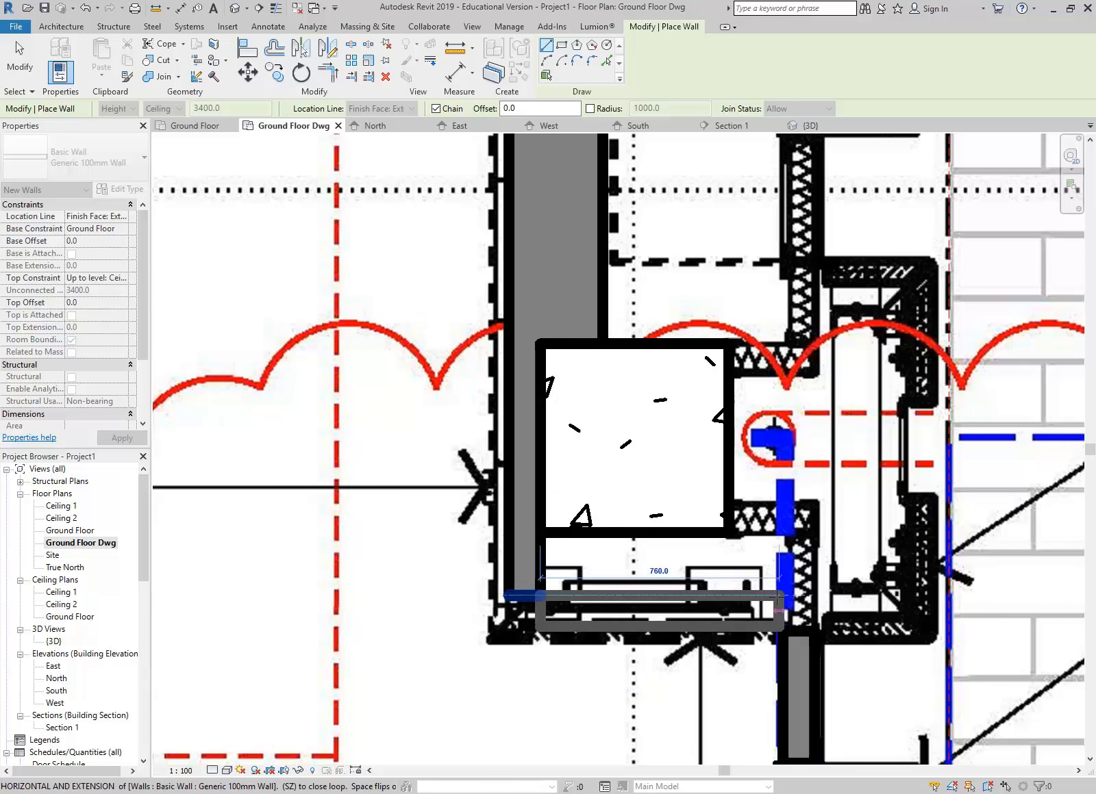
{"action": "key", "text": "Escape"}
{"action": "key", "text": "Escape"}
{"action": "scroll", "coordinate": [637, 466], "scroll_direction": "down", "scroll_amount": 4}
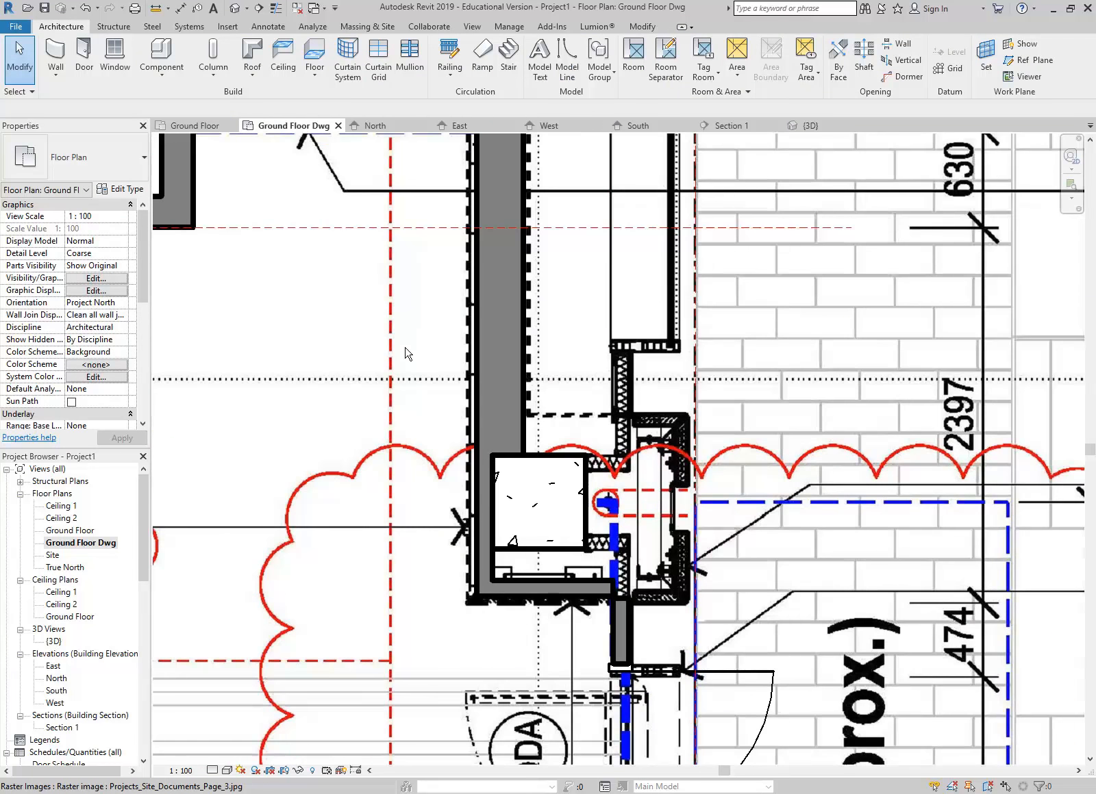
Measure the gap between the vertical lining wall's face and the lining edge on the underlying drawing.
{"action": "middle_click_drag", "start_coordinate": [426, 338], "coordinate": [415, 390]}
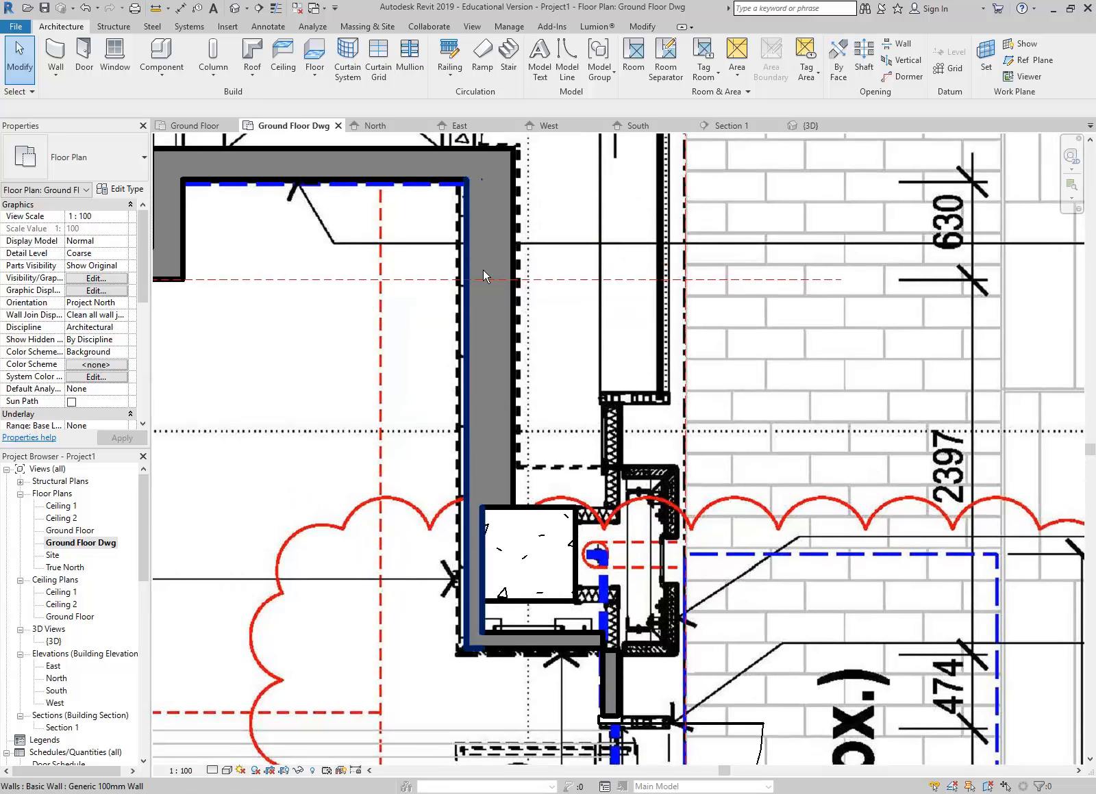
{"action": "left_click", "coordinate": [157, 8]}
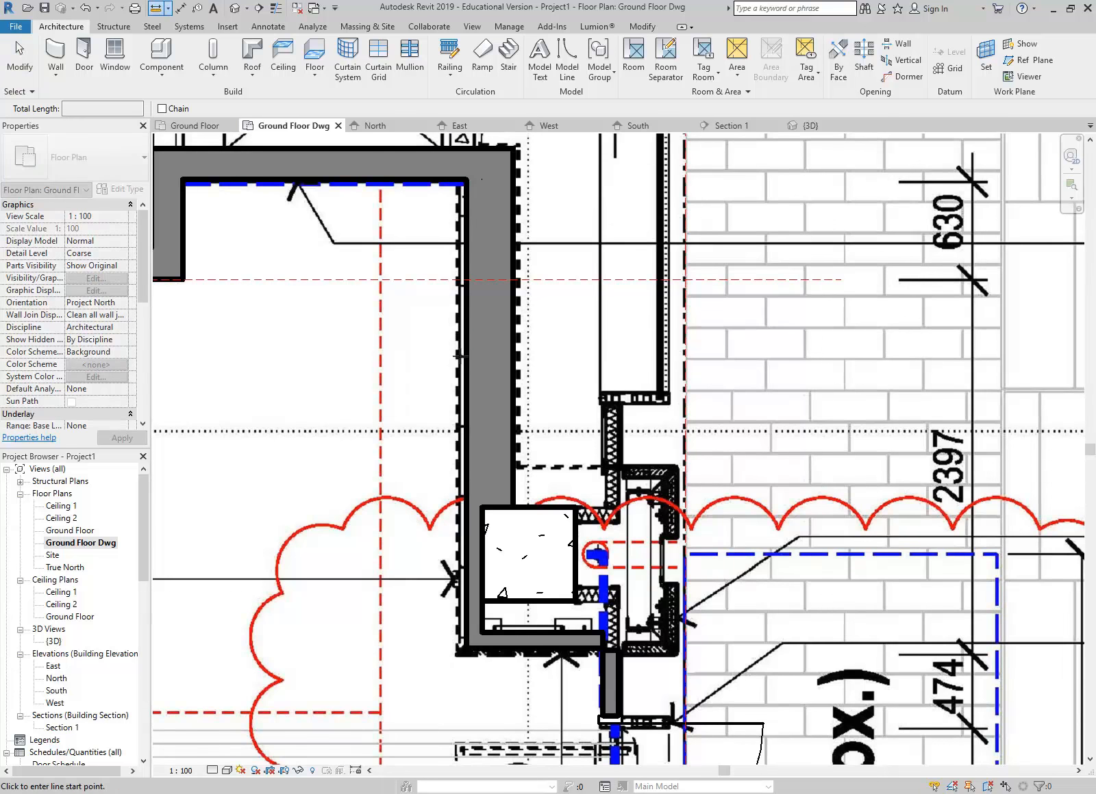
{"action": "scroll", "coordinate": [456, 370], "scroll_direction": "up", "scroll_amount": 6}
{"action": "left_click", "coordinate": [456, 372]}
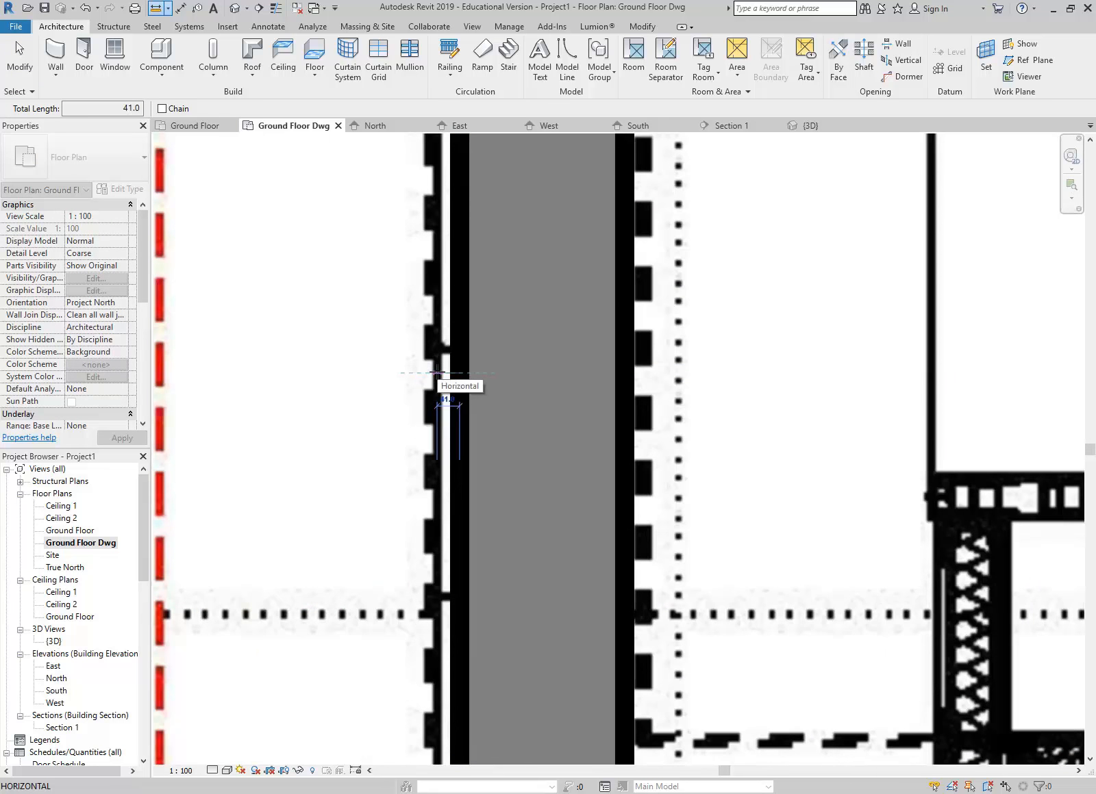
{"action": "scroll", "coordinate": [438, 374], "scroll_direction": "down", "scroll_amount": 5}
{"action": "key", "text": "Escape"}
{"action": "key", "text": "Escape"}
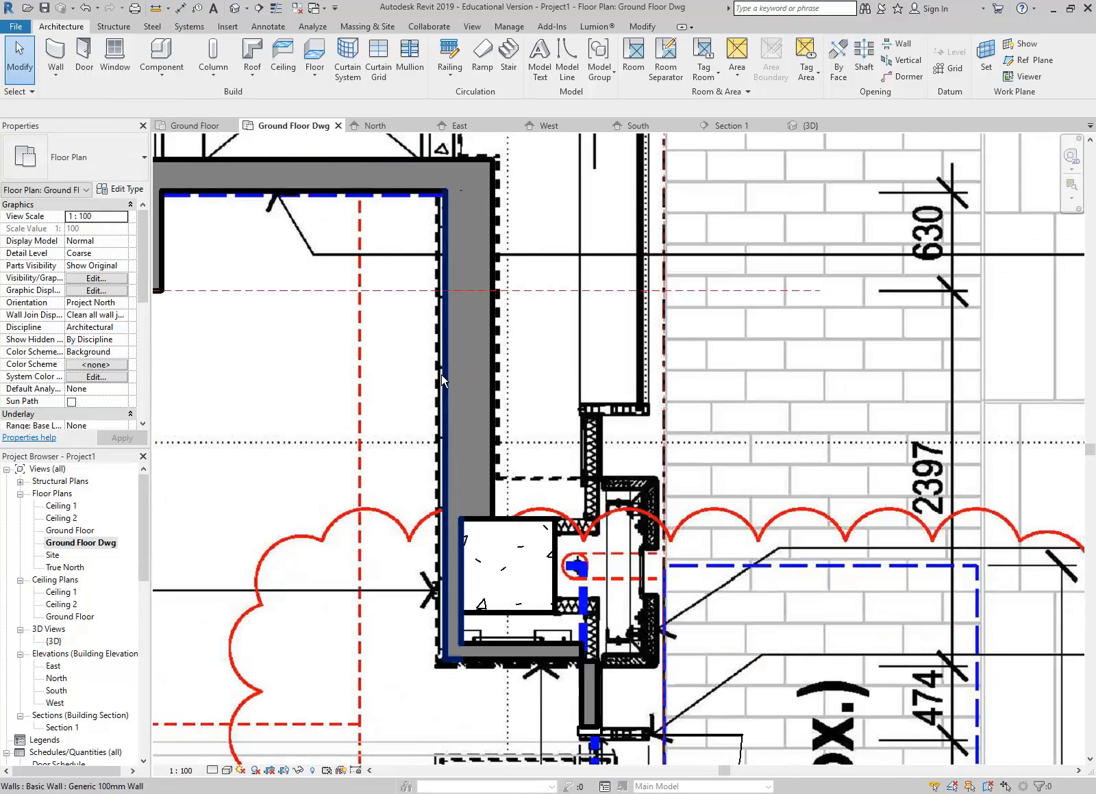
Duplicate the vertical lining wall's type as Generic 140mm Wall and set its structure layer thickness to 140 mm.
{"action": "left_click", "coordinate": [441, 374]}
{"action": "scroll", "coordinate": [372, 409], "scroll_direction": "up", "scroll_amount": 2}
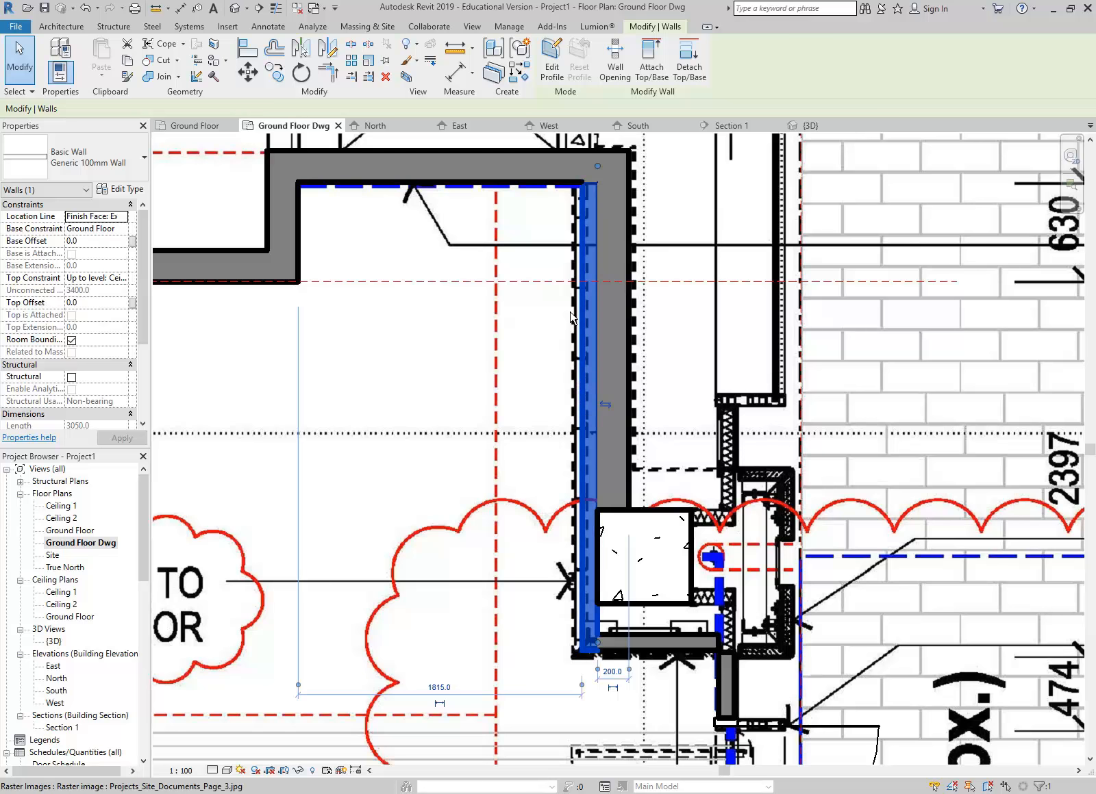
{"action": "left_click", "coordinate": [117, 190]}
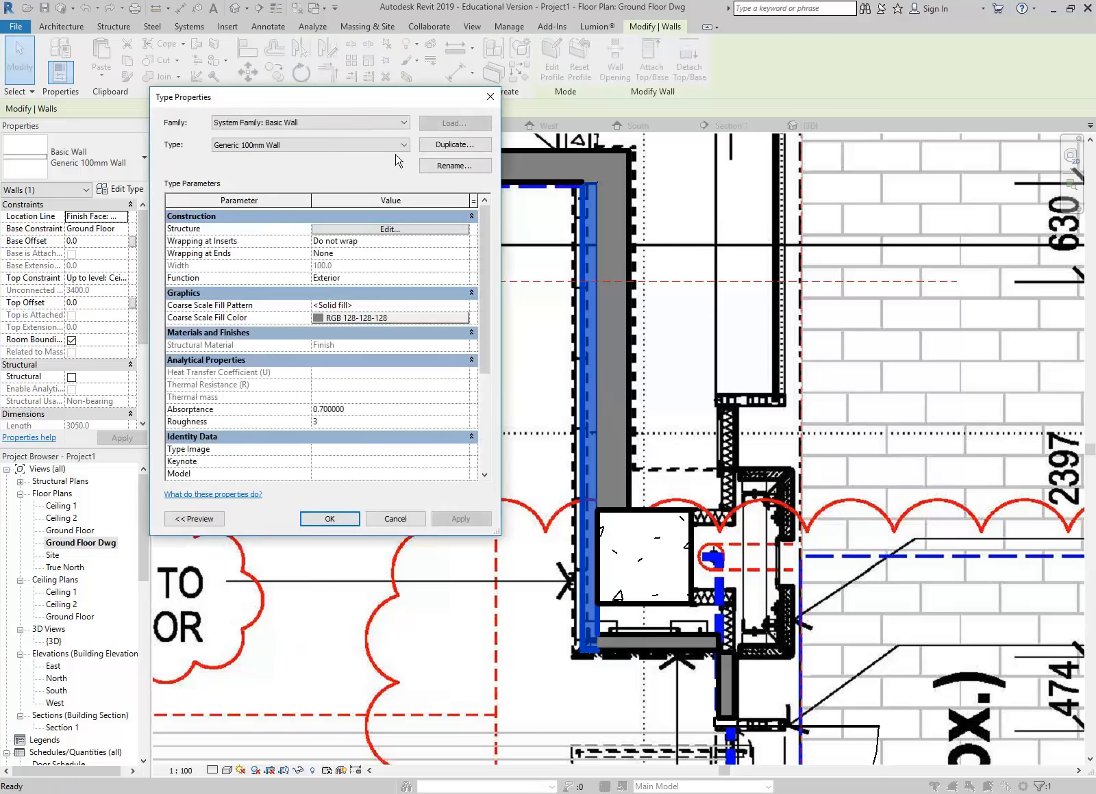
{"action": "left_click", "coordinate": [445, 145]}
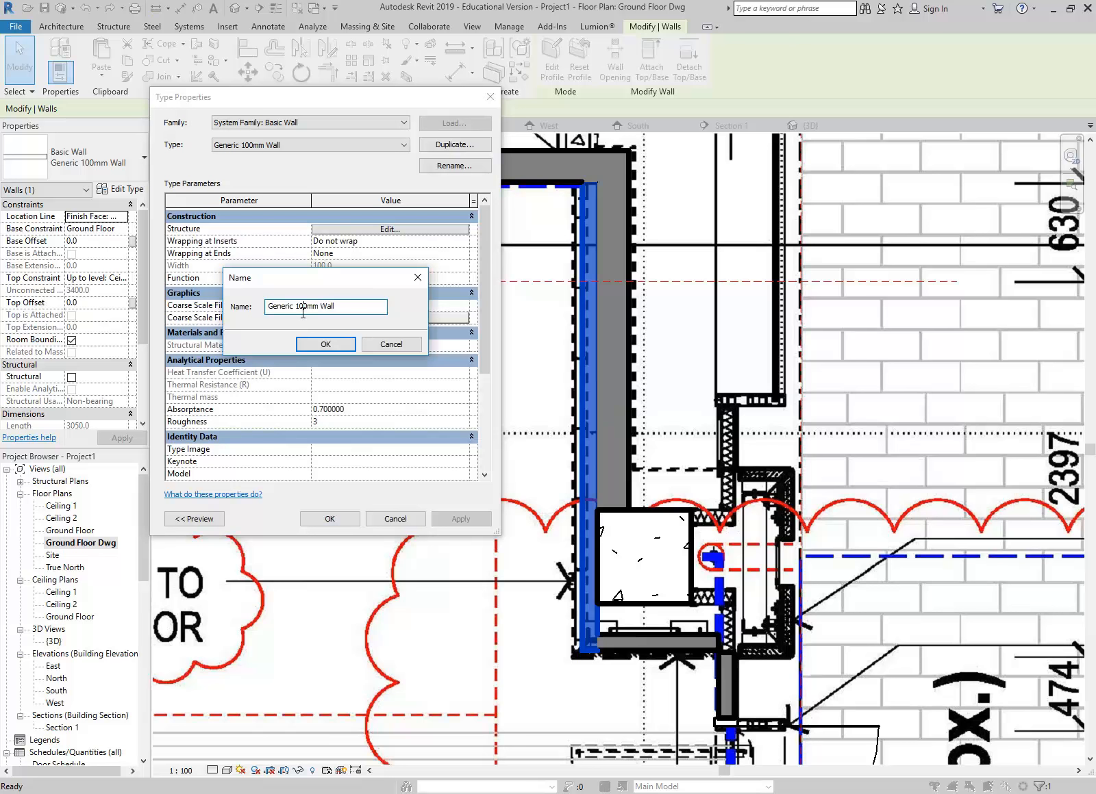
{"action": "left_click", "coordinate": [325, 345]}
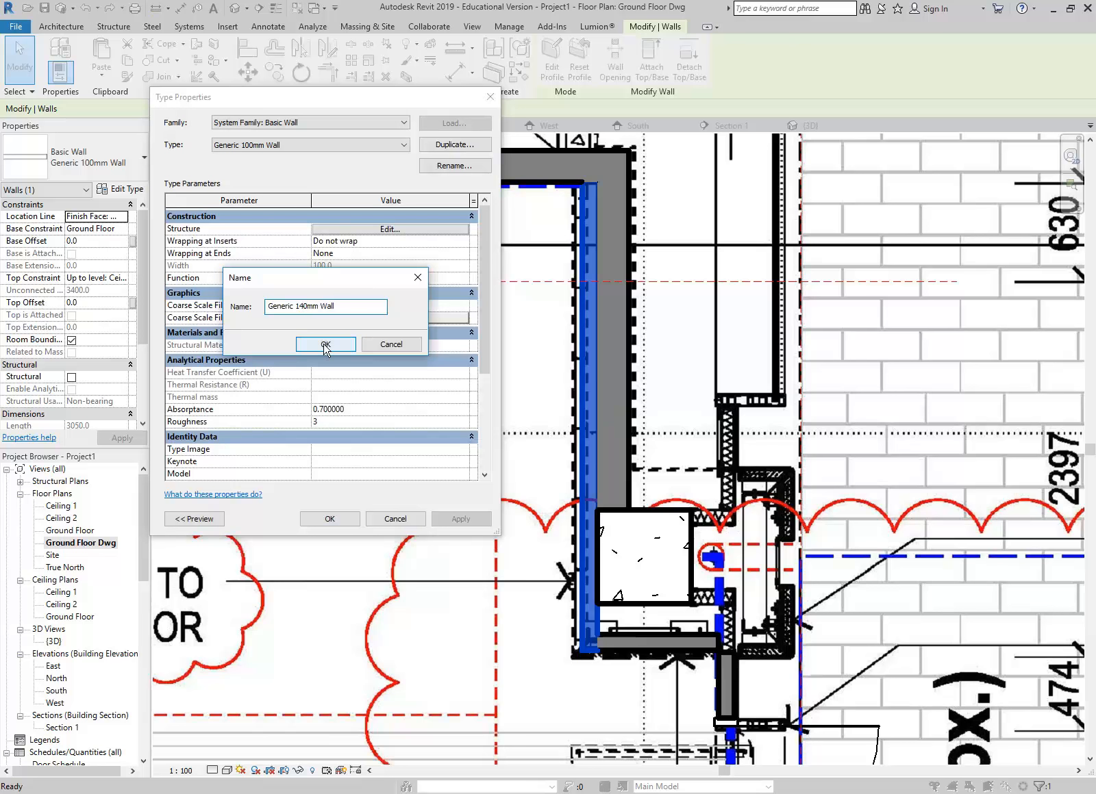
{"action": "left_click", "coordinate": [356, 233]}
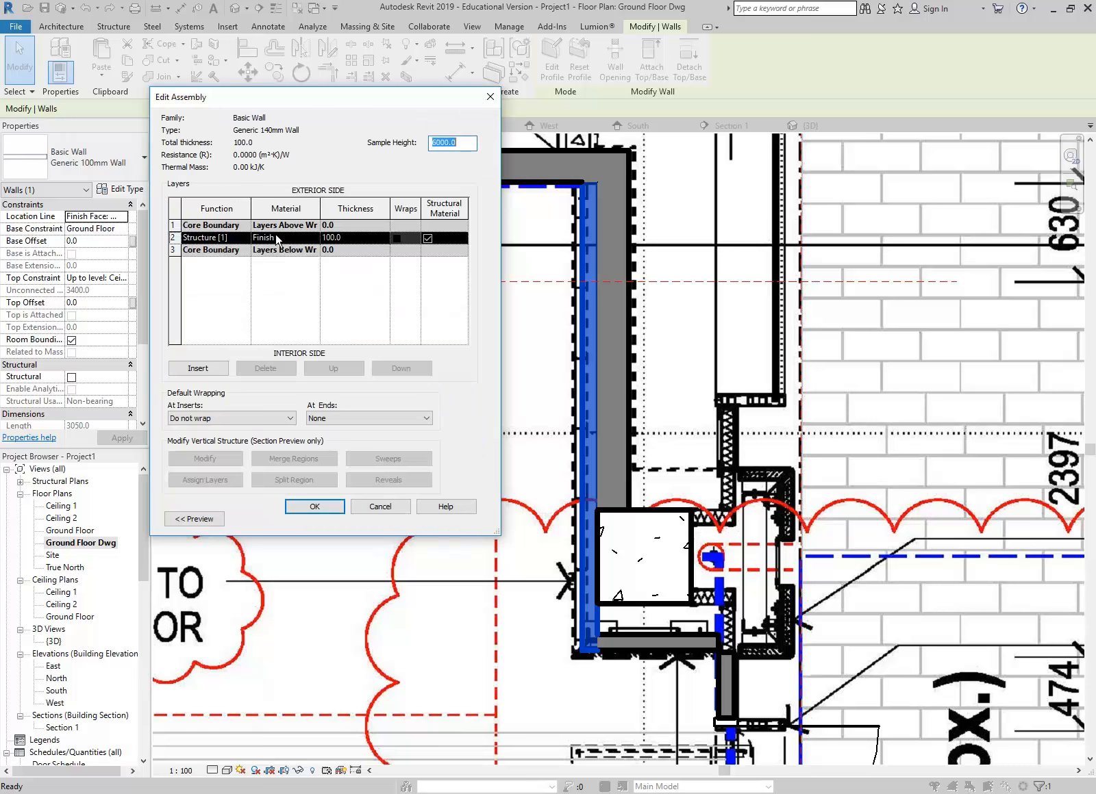
{"action": "left_click", "coordinate": [331, 237]}
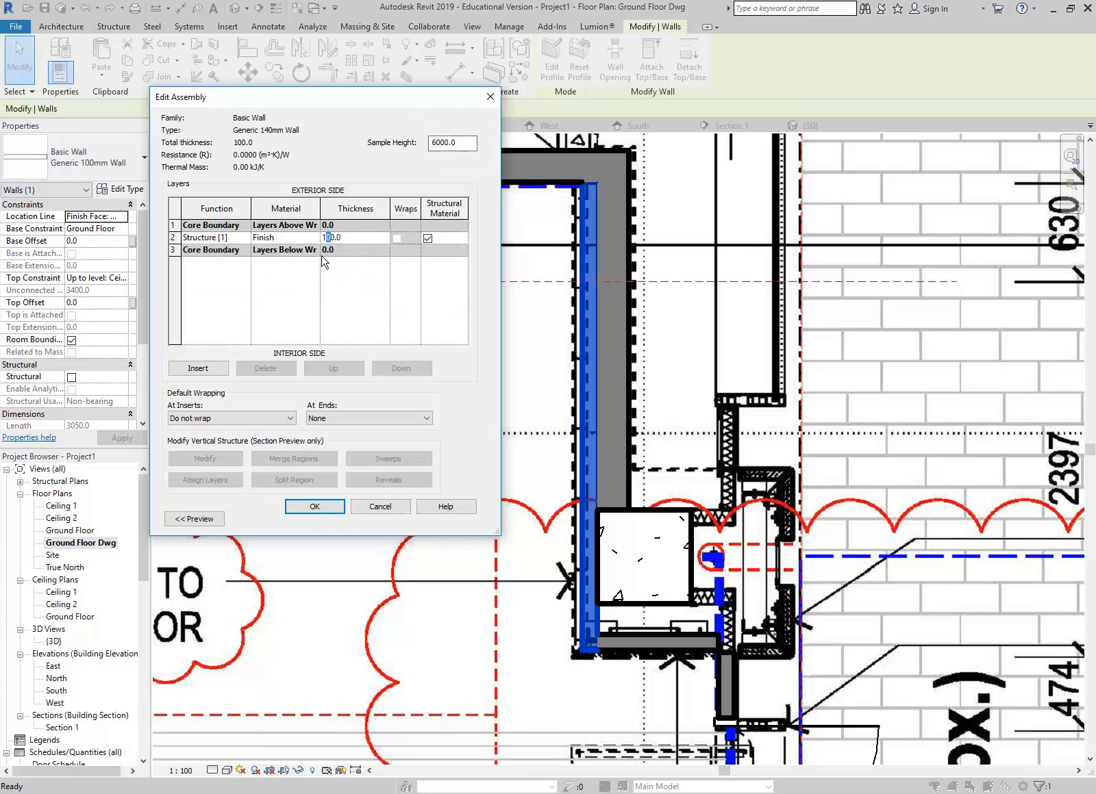
{"action": "left_click", "coordinate": [304, 514]}
{"action": "left_click", "coordinate": [316, 517]}
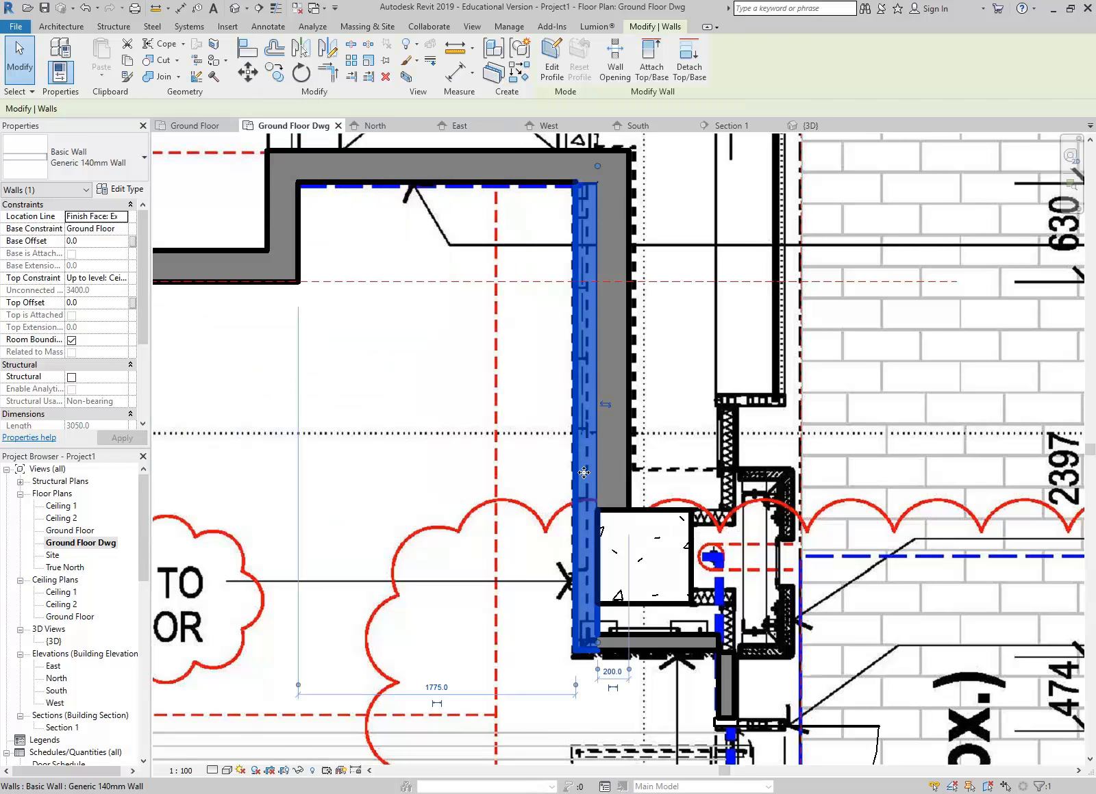
Change the short horizontal lining wall below the square column to the Generic 140mm Wall type.
{"action": "middle_click_drag", "start_coordinate": [543, 589], "coordinate": [424, 441]}
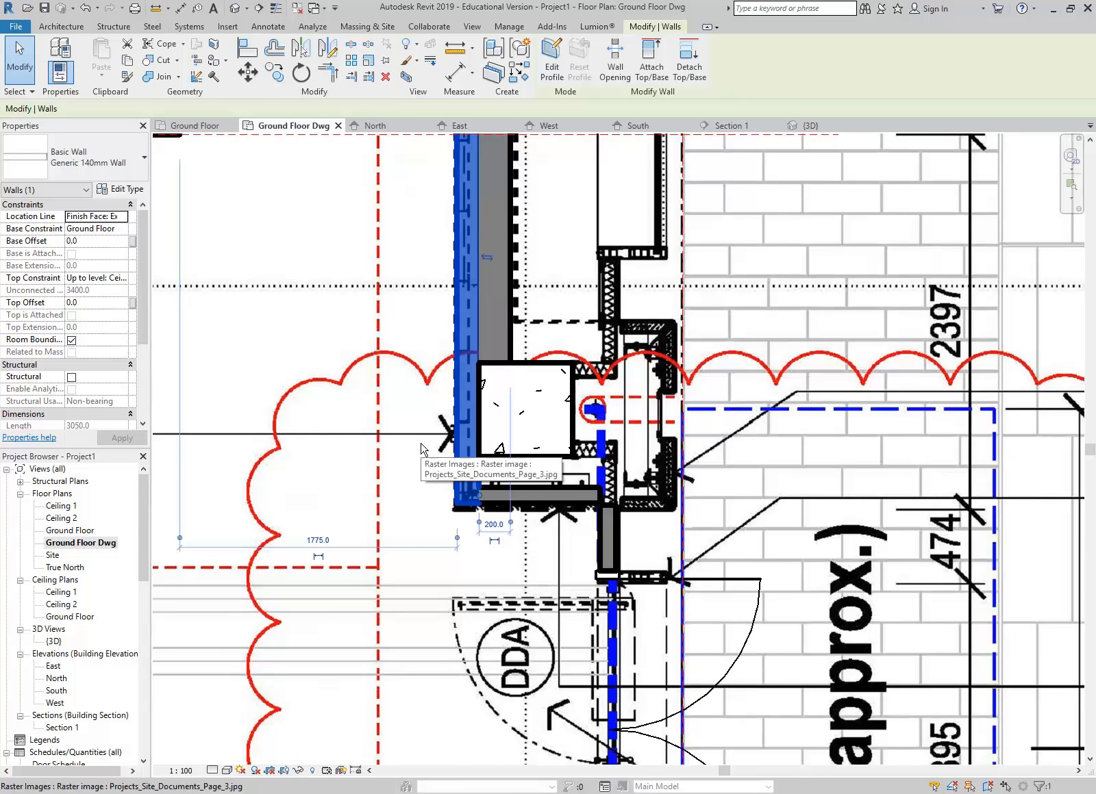
{"action": "scroll", "coordinate": [556, 539], "scroll_direction": "up", "scroll_amount": 3}
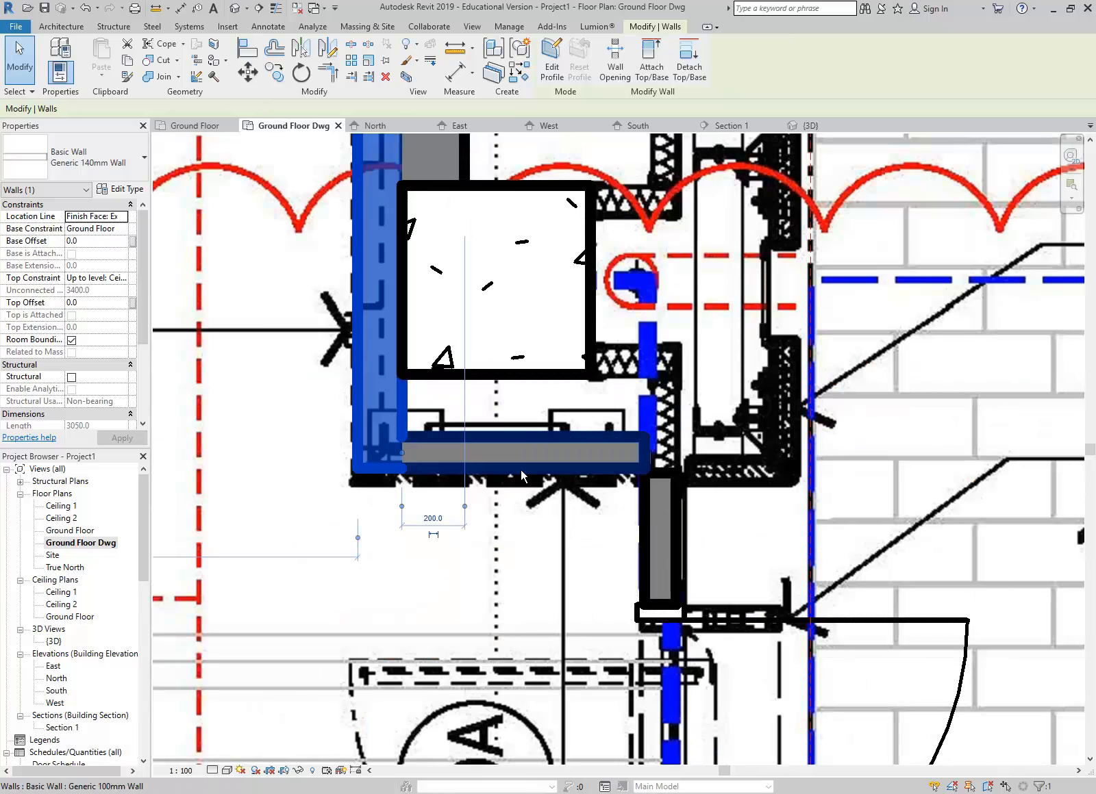
{"action": "left_click", "coordinate": [520, 469]}
{"action": "left_click", "coordinate": [94, 167]}
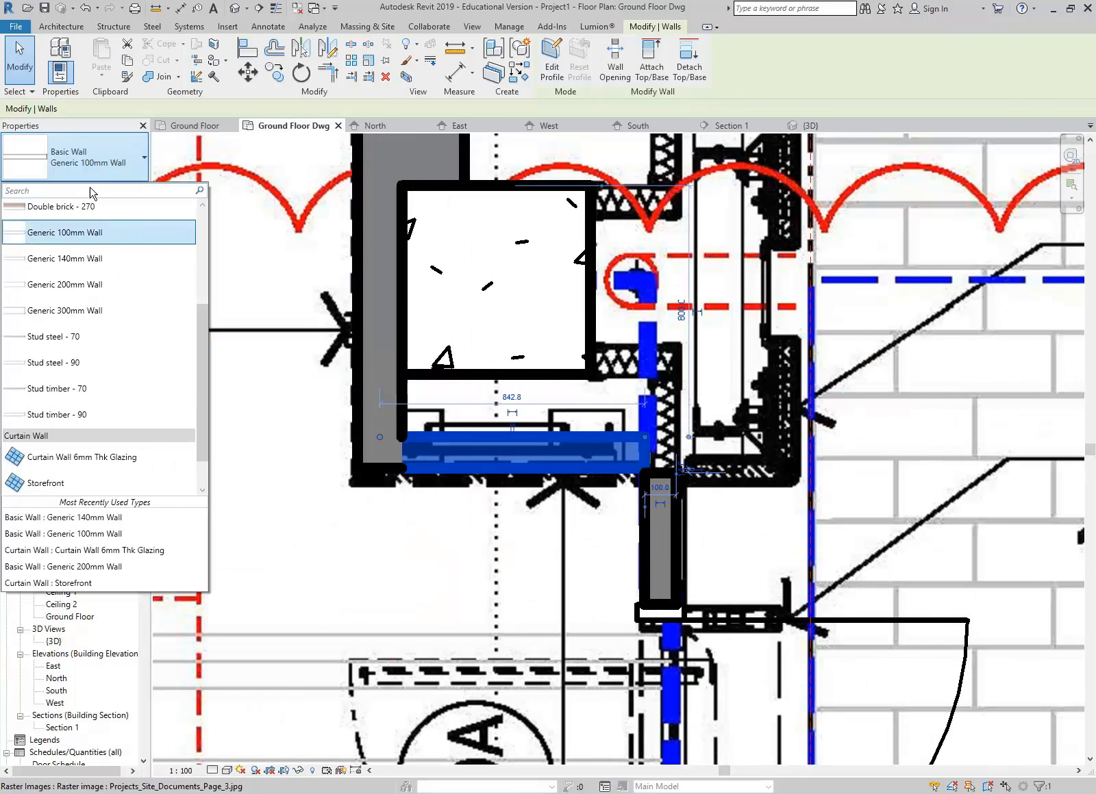
{"action": "left_click", "coordinate": [87, 262]}
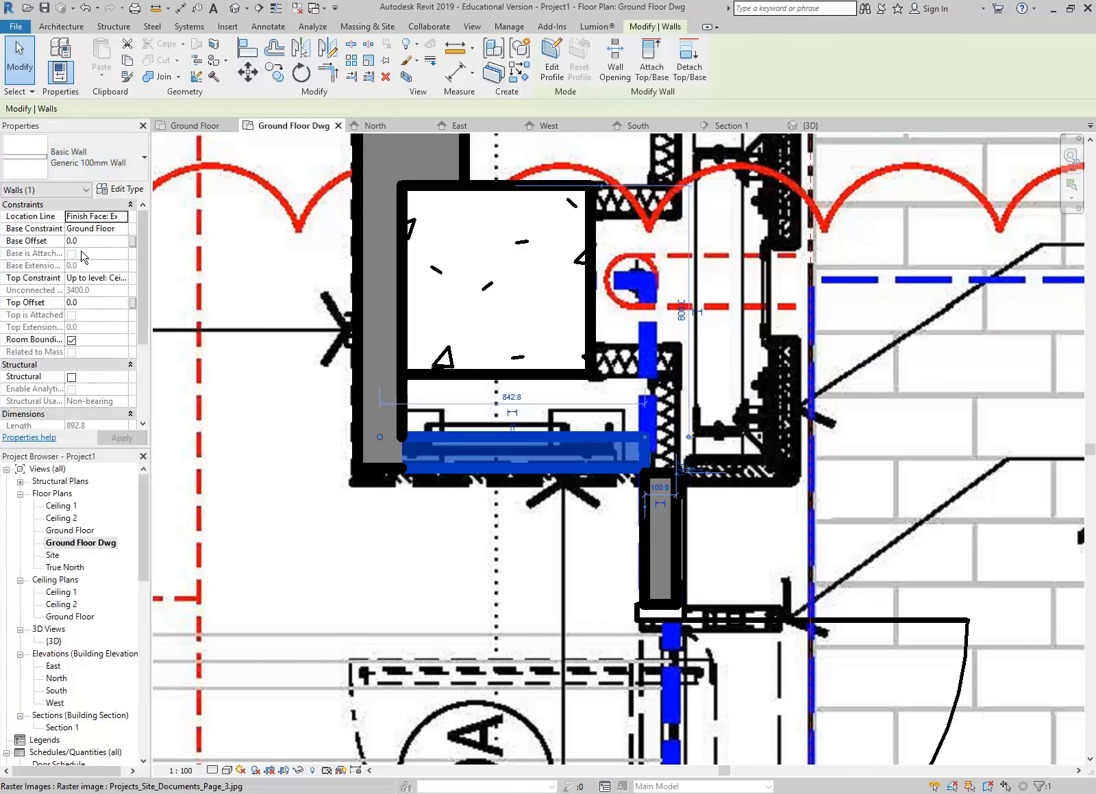
{"action": "left_click", "coordinate": [577, 522]}
{"action": "scroll", "coordinate": [593, 406], "scroll_direction": "down", "scroll_amount": 2}
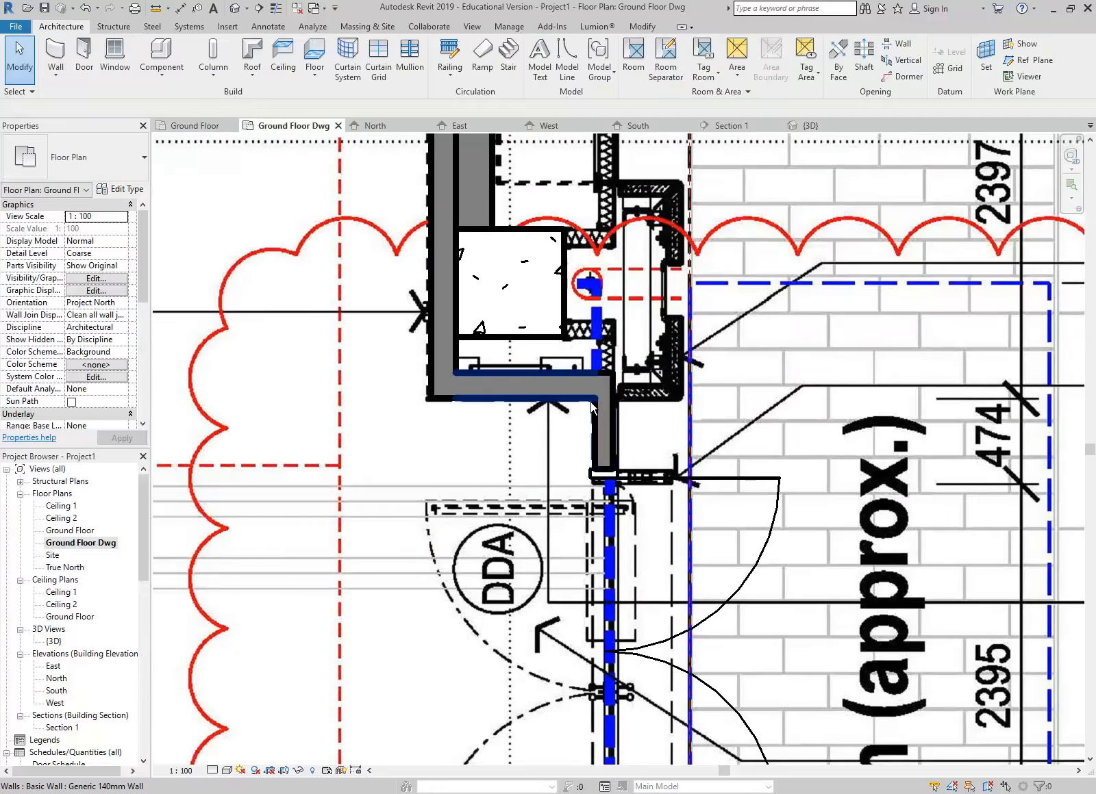
Nudge the entry doors' curtain wall outward towards the licensed seating area until it sits 280 mm from the short shopfront wall's reference line.
{"action": "scroll", "coordinate": [548, 291], "scroll_direction": "down", "scroll_amount": 3}
{"action": "middle_click_drag", "start_coordinate": [548, 291], "coordinate": [505, 152]}
{"action": "scroll", "coordinate": [524, 311], "scroll_direction": "down", "scroll_amount": 2}
{"action": "middle_click_drag", "start_coordinate": [525, 311], "coordinate": [514, 237]}
{"action": "scroll", "coordinate": [503, 331], "scroll_direction": "down", "scroll_amount": 1}
{"action": "middle_click_drag", "start_coordinate": [512, 436], "coordinate": [500, 388]}
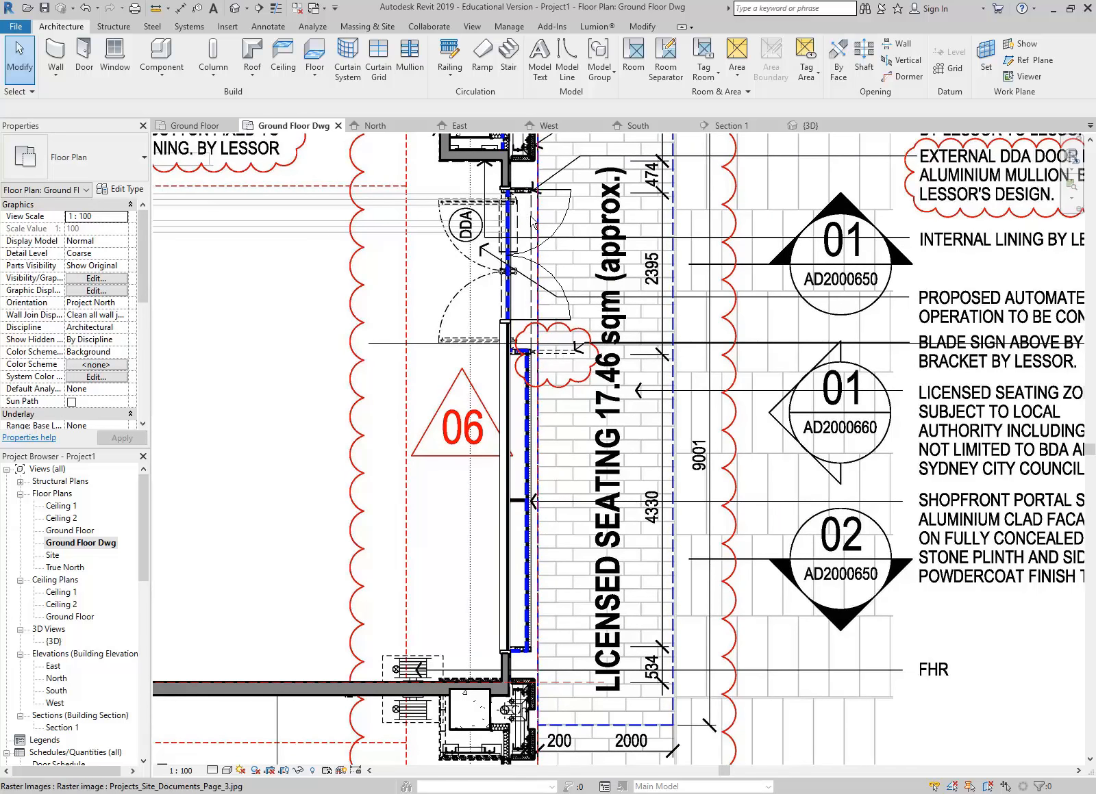
{"action": "scroll", "coordinate": [541, 233], "scroll_direction": "up", "scroll_amount": 2}
{"action": "scroll", "coordinate": [544, 236], "scroll_direction": "up", "scroll_amount": 2}
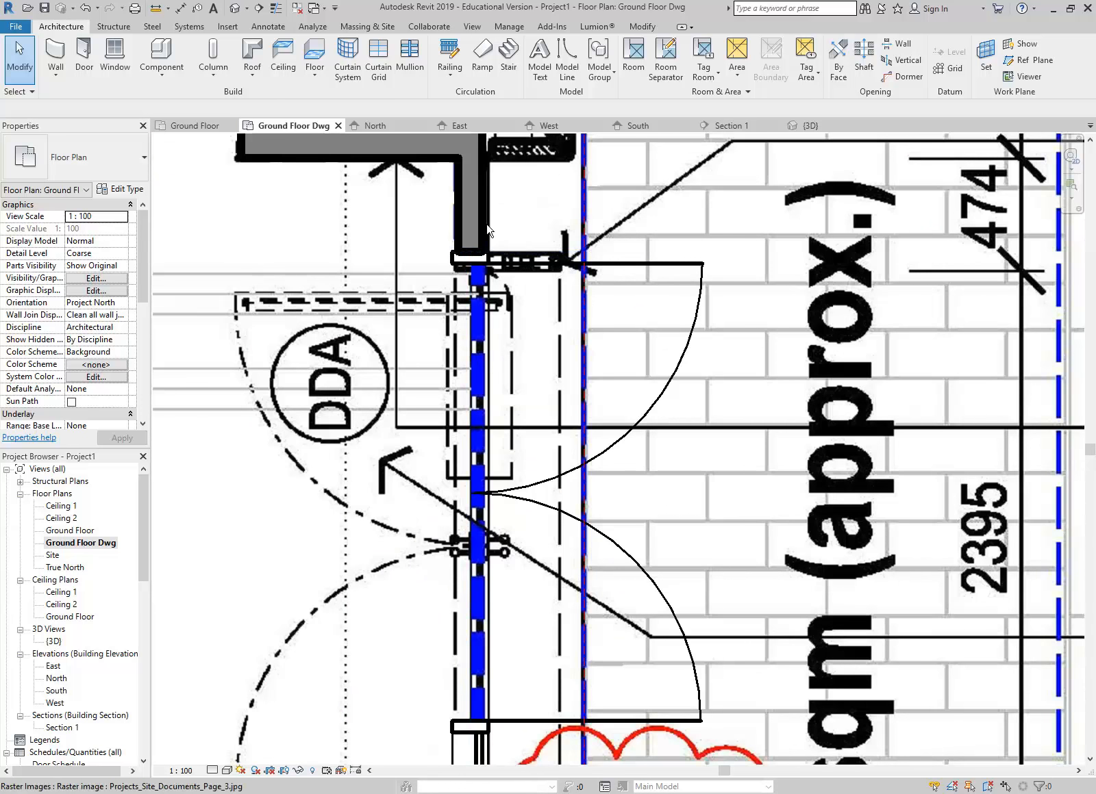
{"action": "left_click", "coordinate": [472, 327]}
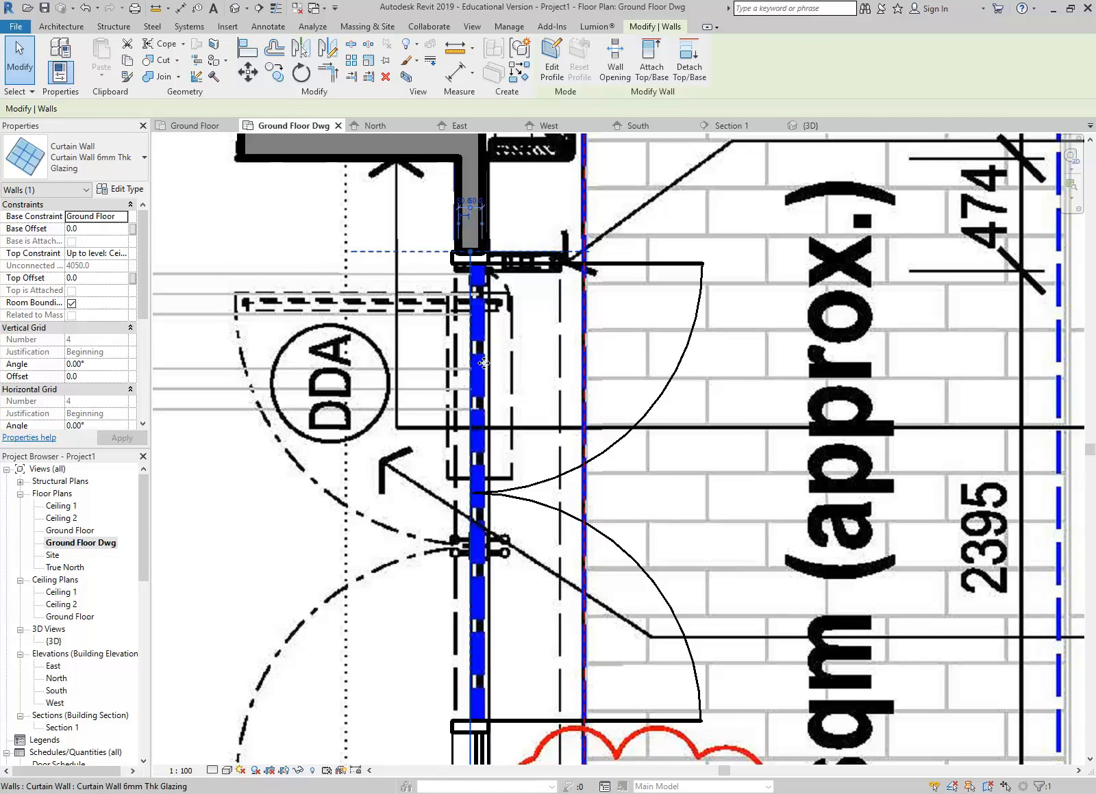
{"action": "key", "text": "Right"}
{"action": "key", "text": "Right"}
{"action": "key", "text": "Right"}
{"action": "key", "text": "Right"}
{"action": "key", "text": "Right"}
{"action": "key", "text": "Right"}
{"action": "key", "text": "Right"}
{"action": "key", "text": "Right"}
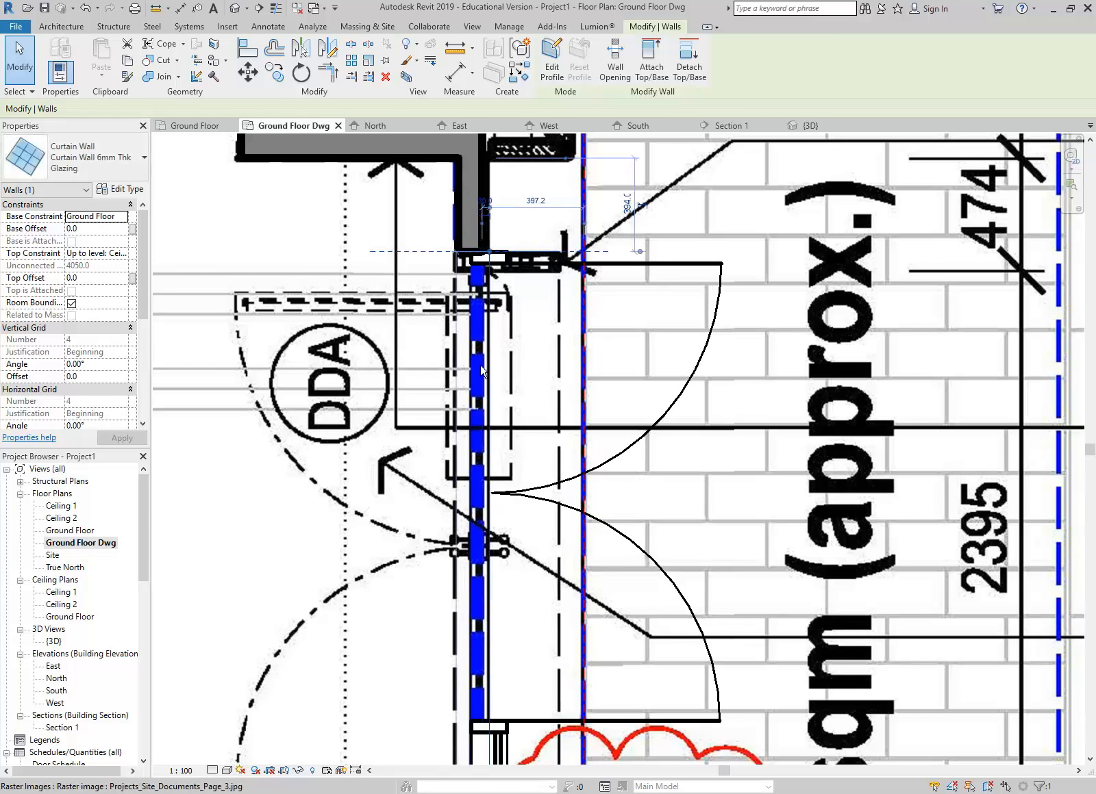
{"action": "key", "text": "Right"}
{"action": "key", "text": "Right"}
{"action": "key", "text": "Right"}
{"action": "key", "text": "Right"}
{"action": "key", "text": "Right"}
{"action": "key", "text": "Right"}
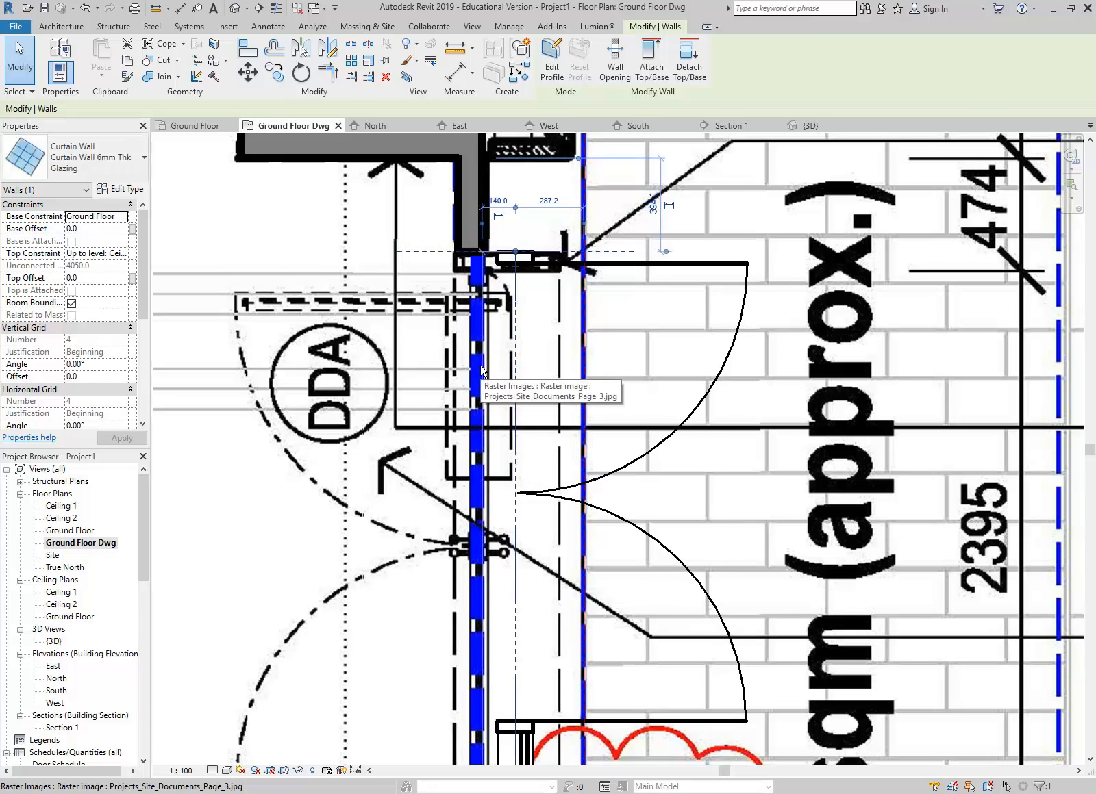
{"action": "key", "text": "Right"}
{"action": "key", "text": "Right"}
{"action": "key", "text": "Right"}
{"action": "key", "text": "Right"}
{"action": "key", "text": "Right"}
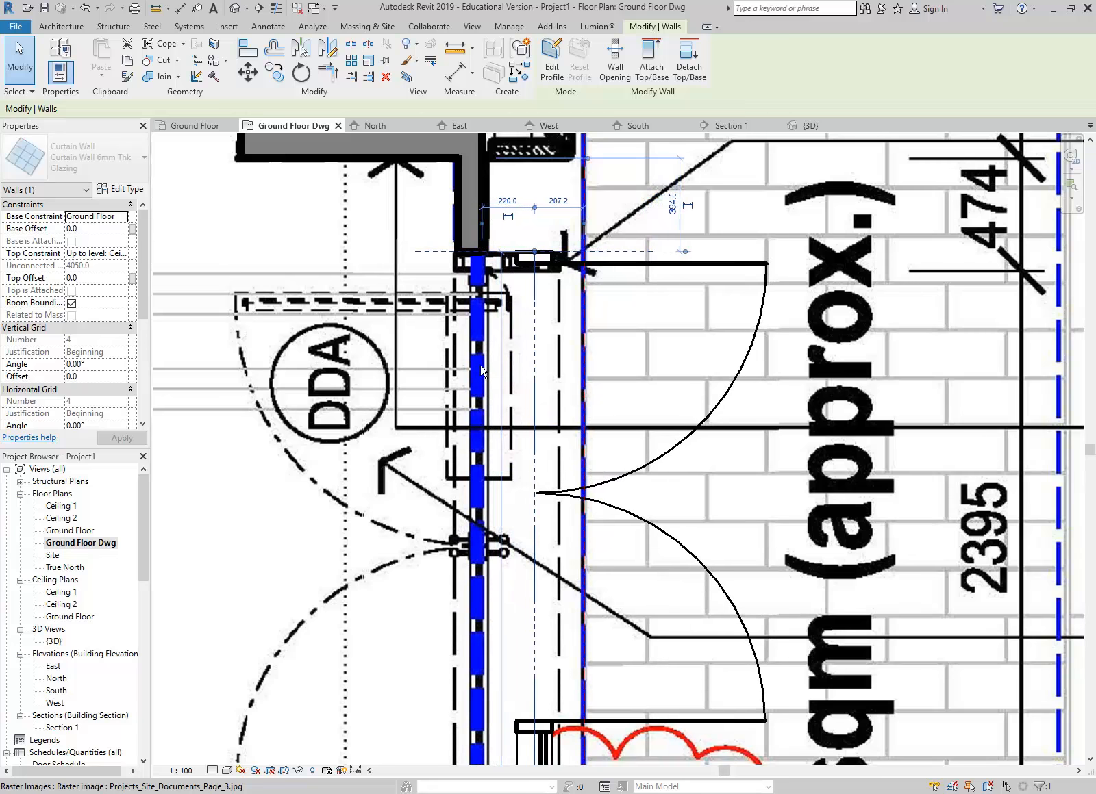
{"action": "key", "text": "Right"}
{"action": "key", "text": "Right"}
{"action": "key", "text": "Right"}
{"action": "key", "text": "Right"}
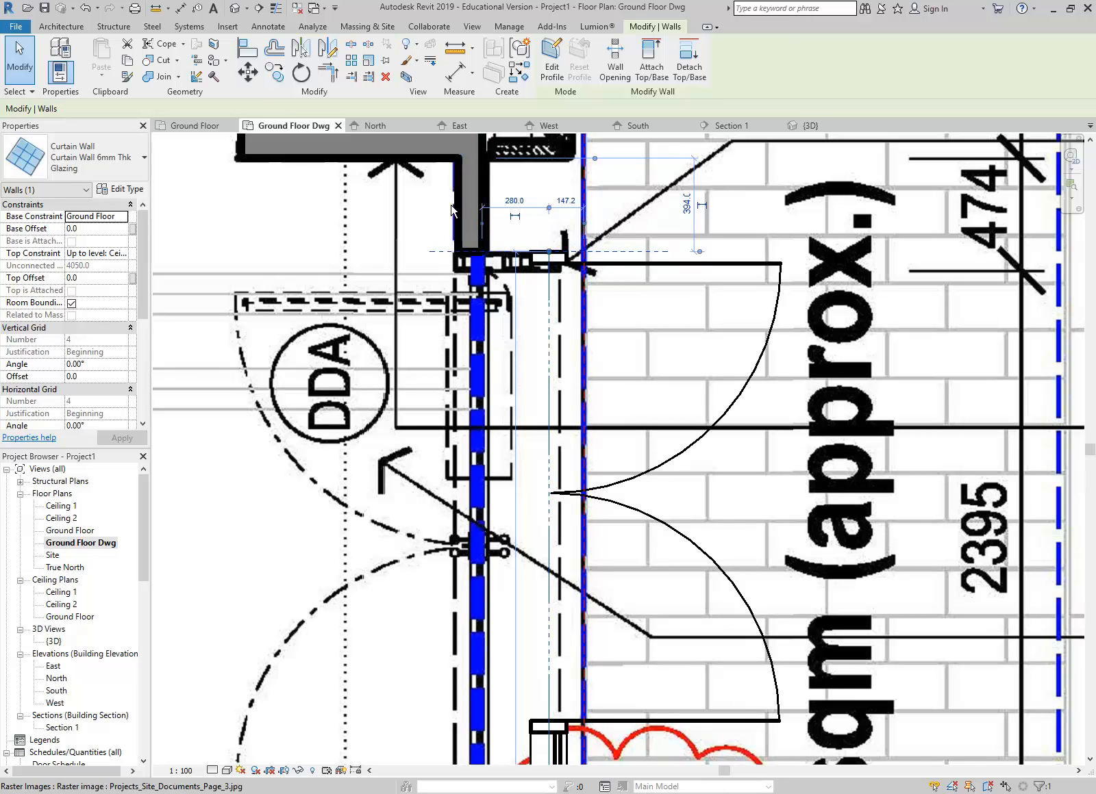
Nudge the entry doors' curtain wall outward to 290 mm from the short shopfront wall's reference line.
{"action": "key", "text": "Right"}
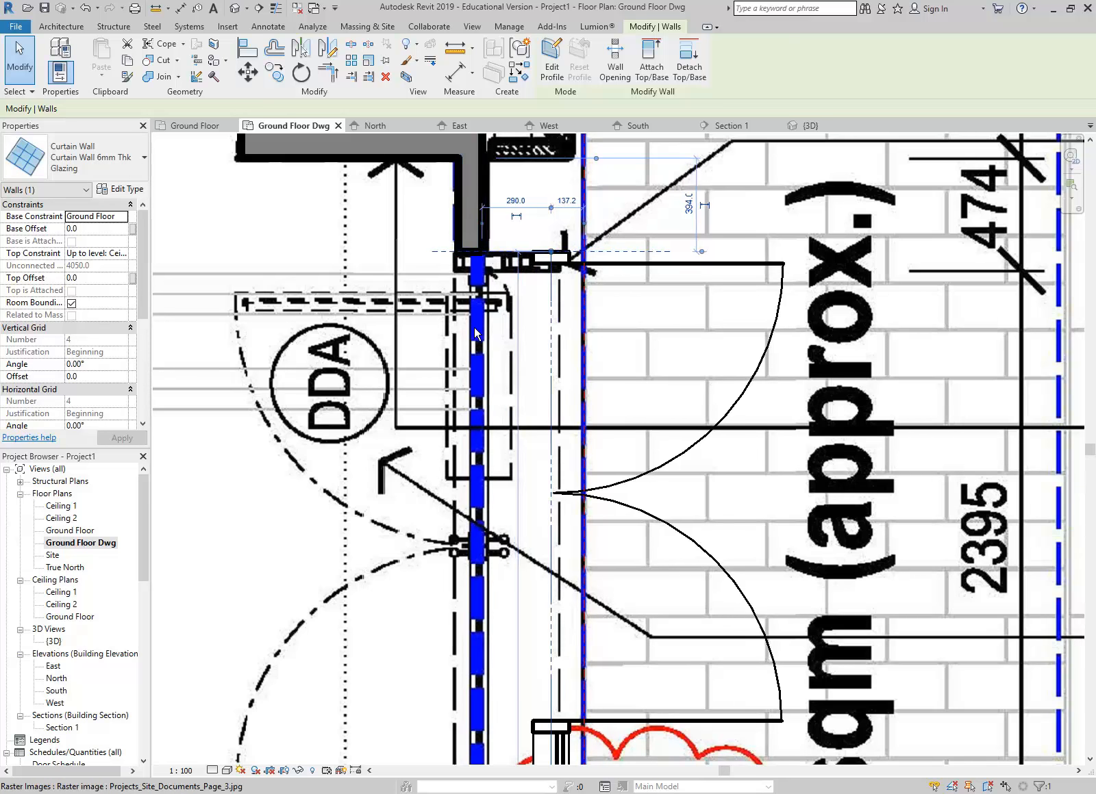
{"action": "scroll", "coordinate": [481, 232], "scroll_direction": "down", "scroll_amount": 1}
{"action": "middle_click_drag", "start_coordinate": [508, 352], "coordinate": [508, 261]}
{"action": "scroll", "coordinate": [508, 260], "scroll_direction": "down", "scroll_amount": 2}
{"action": "middle_click_drag", "start_coordinate": [447, 623], "coordinate": [456, 274]}
{"action": "scroll", "coordinate": [516, 592], "scroll_direction": "up", "scroll_amount": 2}
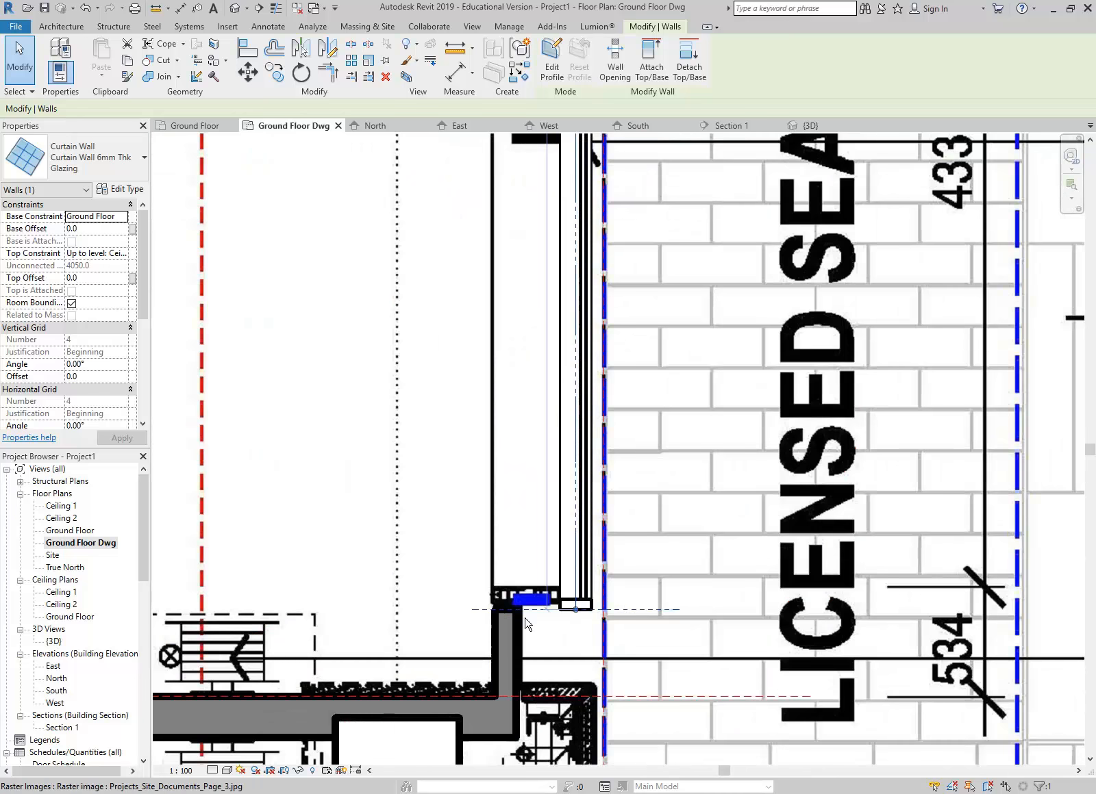
Start a new straight wall using the Generic 100mm Wall type near the shopfront glazing's lower end.
{"action": "left_click", "coordinate": [58, 27]}
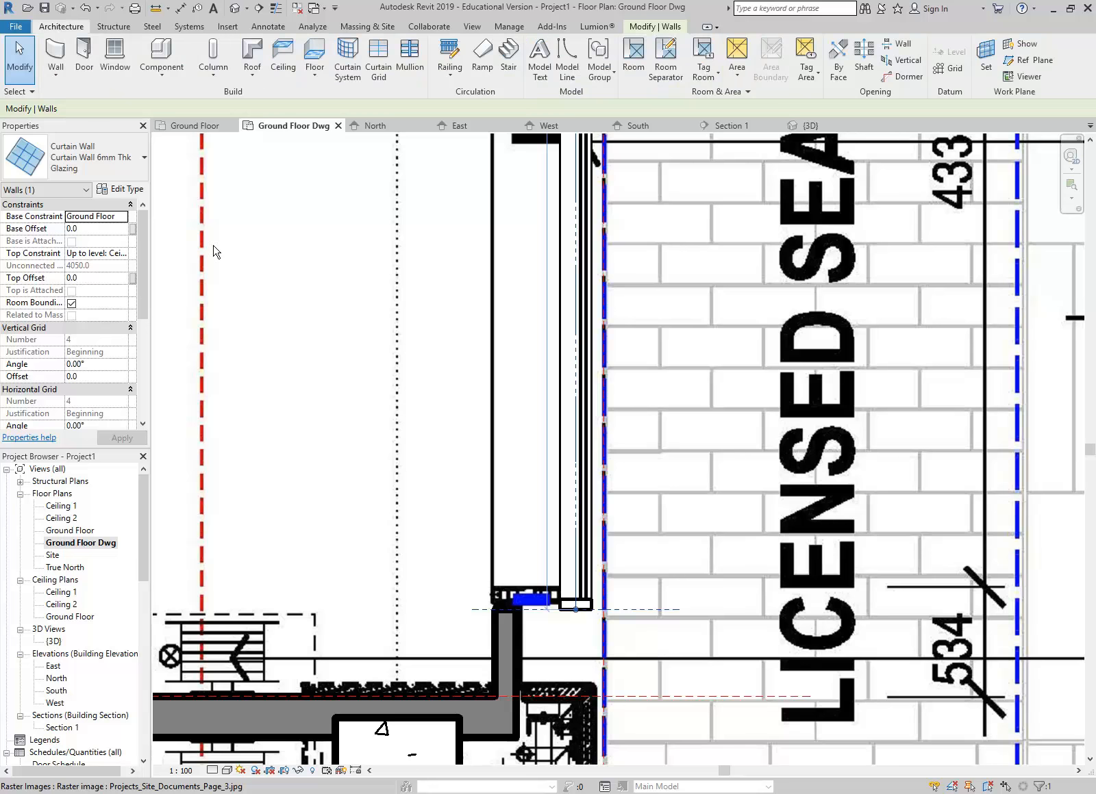
{"action": "left_click", "coordinate": [56, 53]}
{"action": "left_click", "coordinate": [66, 165]}
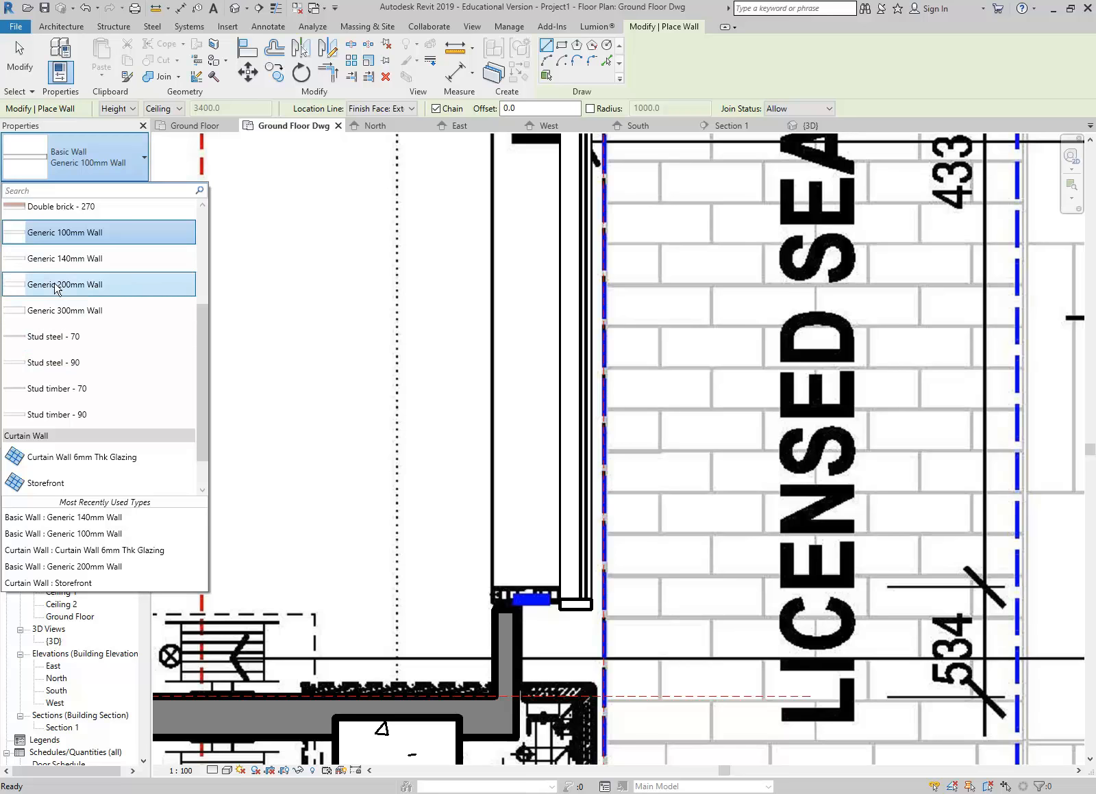
{"action": "left_click", "coordinate": [68, 232]}
{"action": "scroll", "coordinate": [490, 596], "scroll_direction": "up", "scroll_amount": 3}
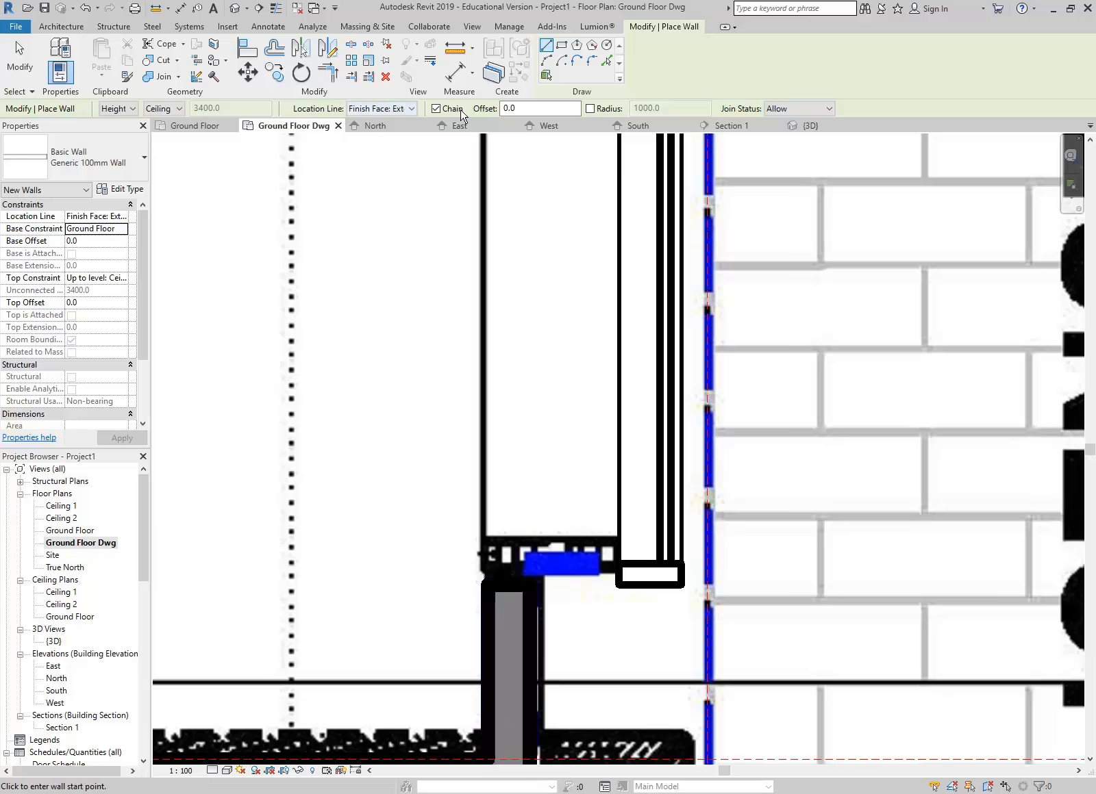
Try to draw a horizontal return wall from the lower lining wall to the glazing's outer edge, and undo it.
{"action": "left_click", "coordinate": [529, 584]}
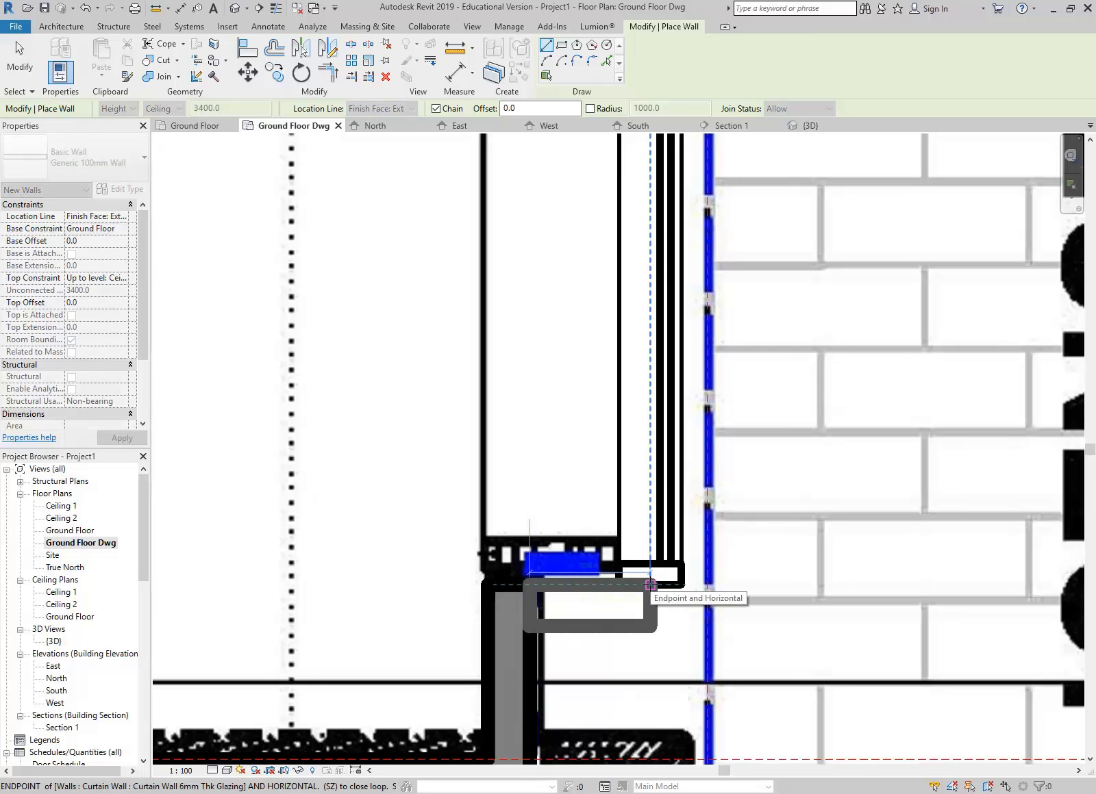
{"action": "left_click", "coordinate": [685, 585]}
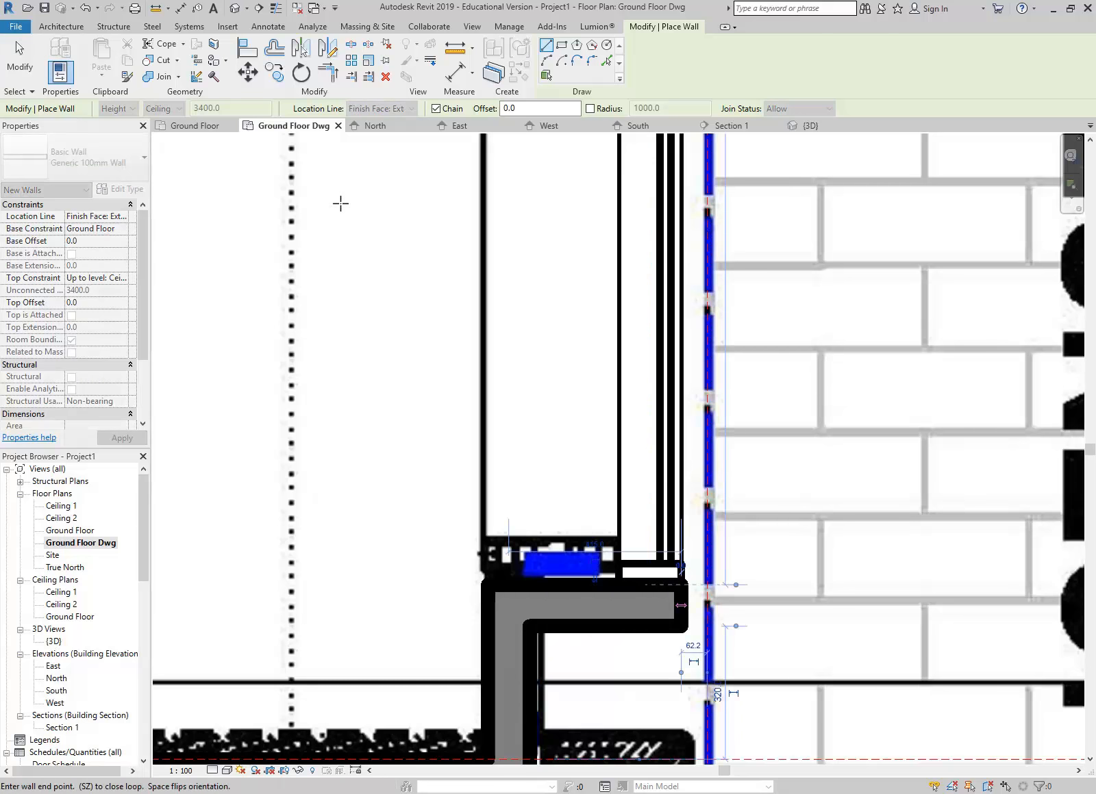
{"action": "left_click", "coordinate": [88, 9]}
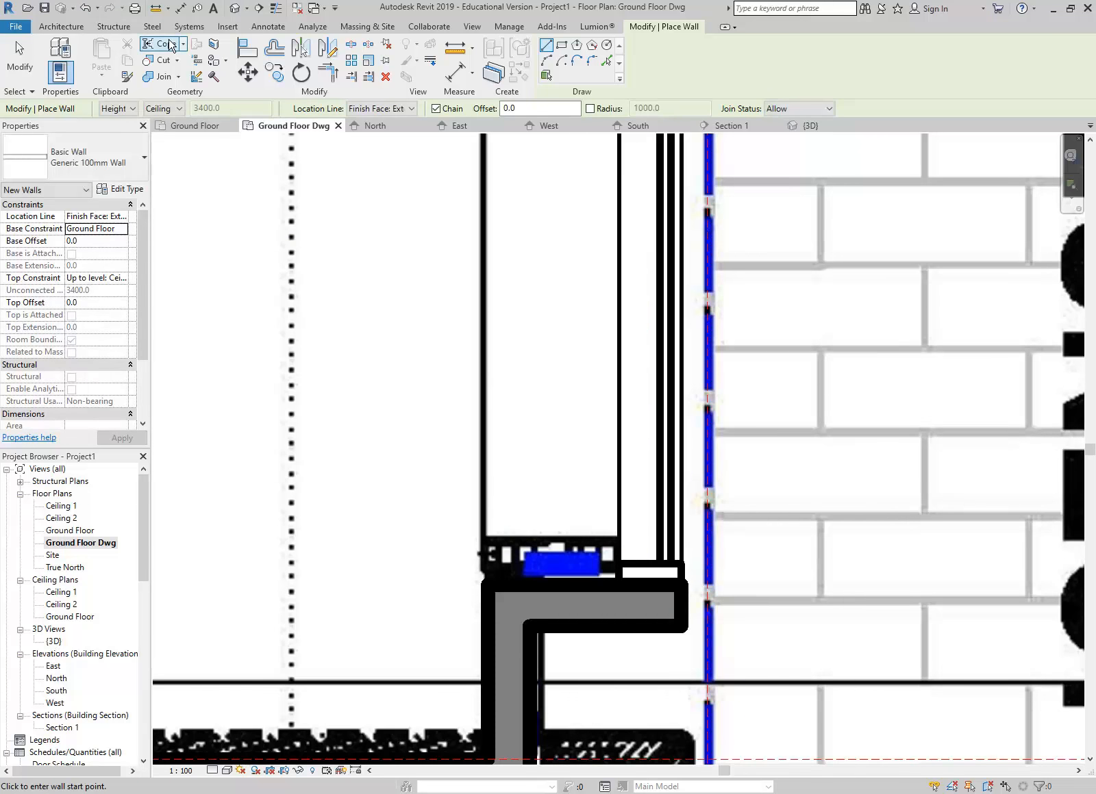
{"action": "left_click", "coordinate": [85, 8]}
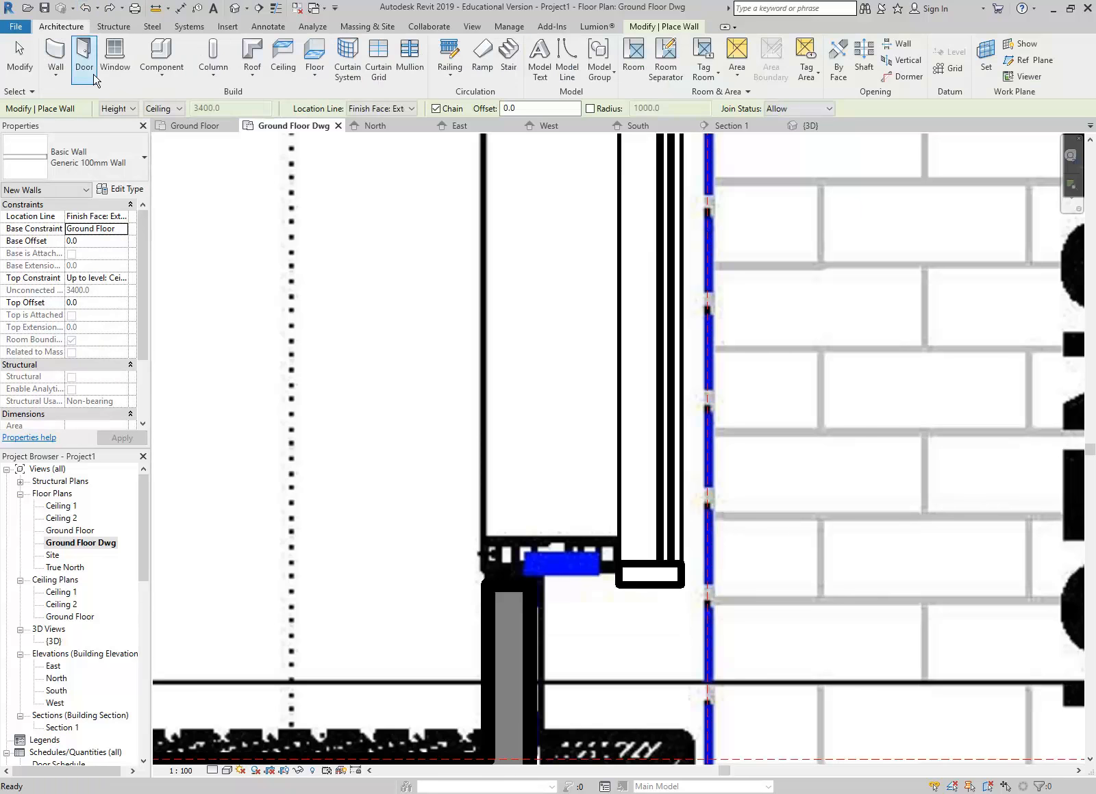
Draw a horizontal Generic 100mm return wall about 380 mm long from the lower lining wall's end outward past the glazing's end mullion.
{"action": "left_click", "coordinate": [532, 585]}
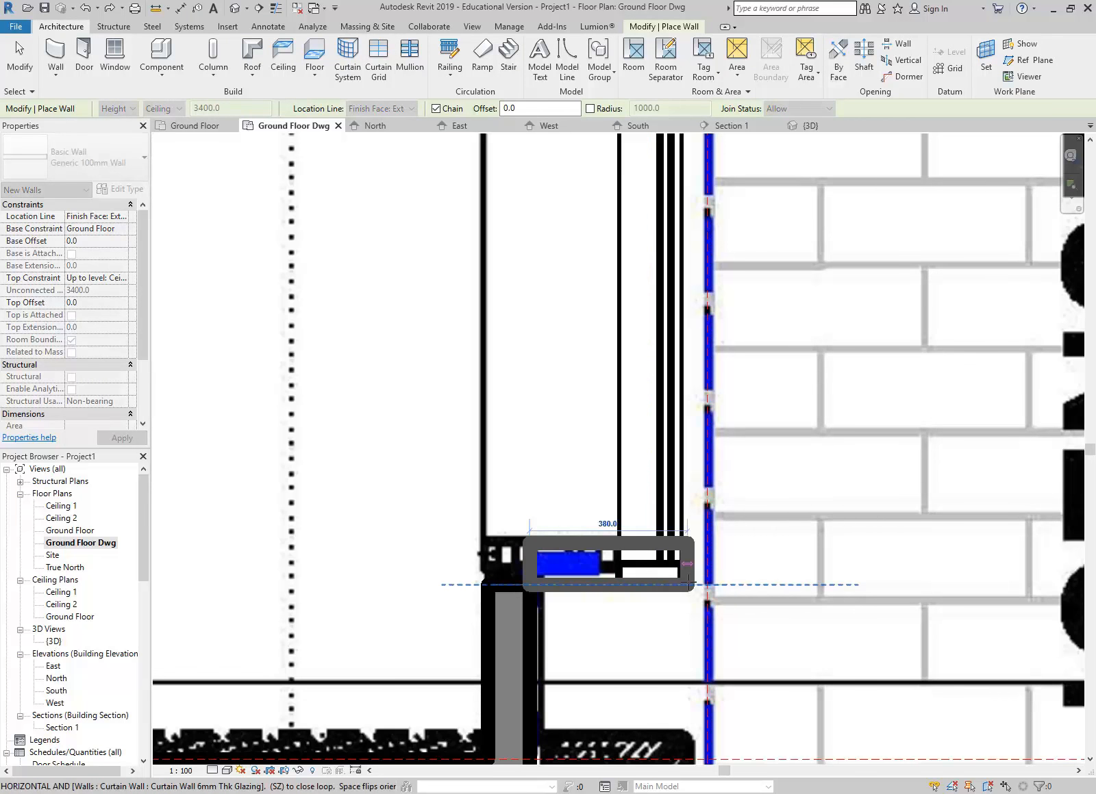
{"action": "left_click", "coordinate": [688, 584]}
{"action": "key", "text": "Escape"}
{"action": "key", "text": "Escape"}
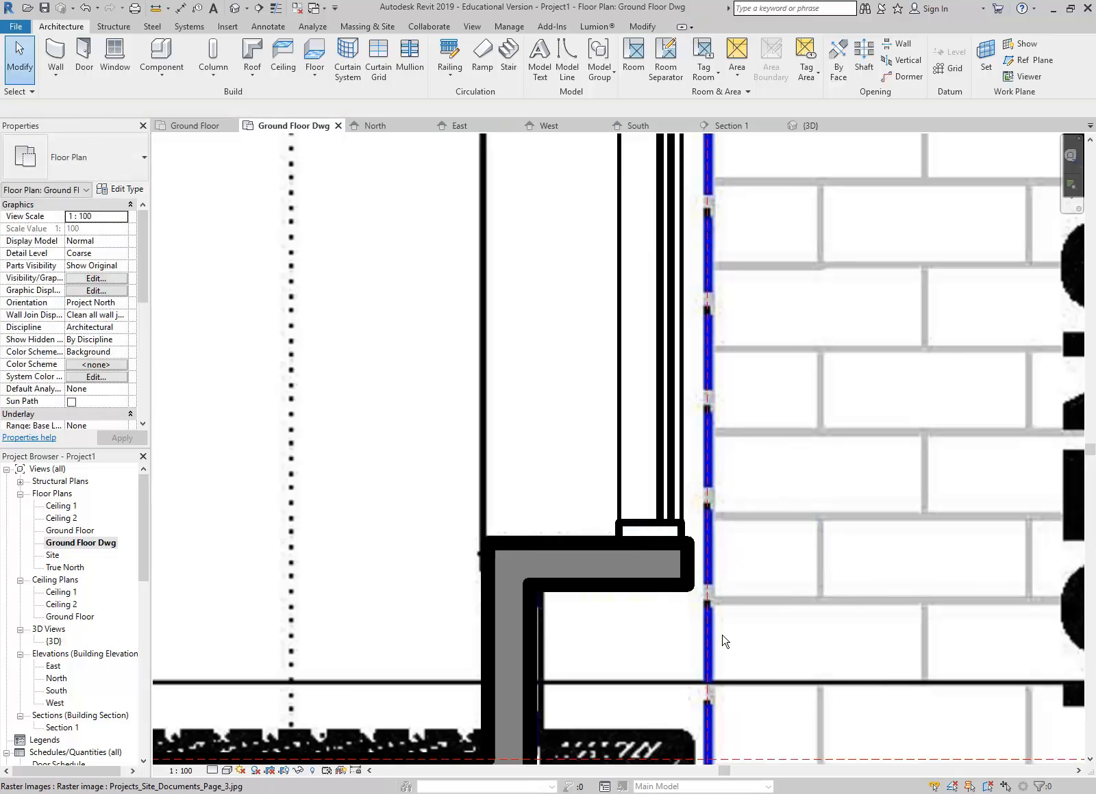
Examine how the curtain wall's lower end meets the new return wall, and inspect its opposite end beside the entry doors.
{"action": "left_click", "coordinate": [651, 479]}
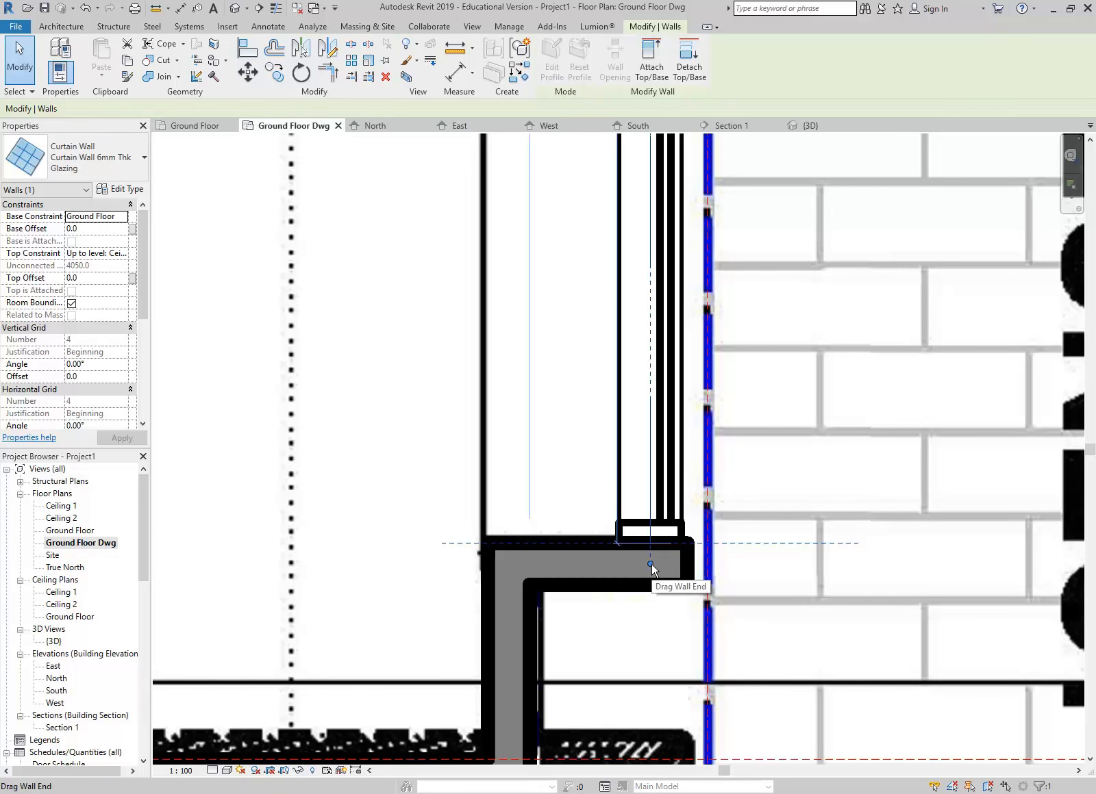
{"action": "scroll", "coordinate": [602, 472], "scroll_direction": "down", "scroll_amount": 3}
{"action": "scroll", "coordinate": [572, 379], "scroll_direction": "down", "scroll_amount": 1}
{"action": "middle_click_drag", "start_coordinate": [494, 151], "coordinate": [506, 491]}
{"action": "scroll", "coordinate": [507, 492], "scroll_direction": "down", "scroll_amount": 3}
{"action": "middle_click_drag", "start_coordinate": [520, 168], "coordinate": [510, 522]}
{"action": "scroll", "coordinate": [540, 333], "scroll_direction": "up", "scroll_amount": 2}
{"action": "middle_click_drag", "start_coordinate": [540, 334], "coordinate": [483, 253]}
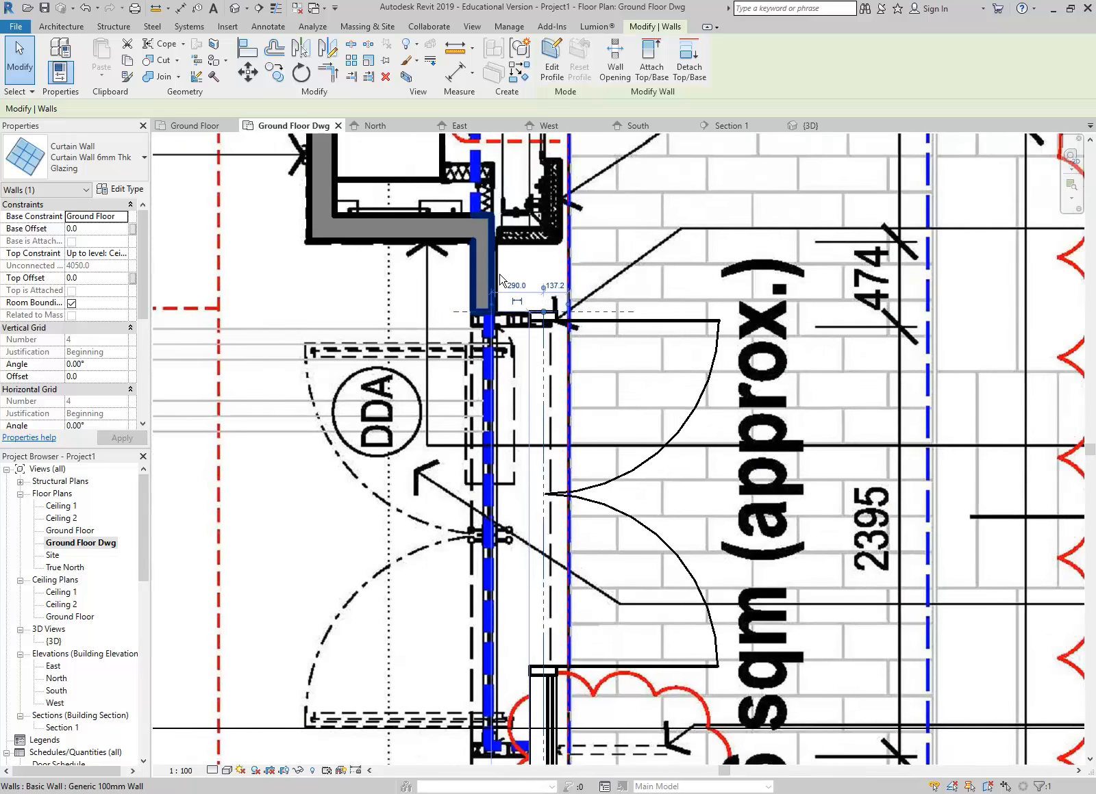
{"action": "key", "text": "Escape"}
{"action": "key", "text": "w"}
{"action": "key", "text": "a"}
{"action": "scroll", "coordinate": [479, 294], "scroll_direction": "up", "scroll_amount": 3}
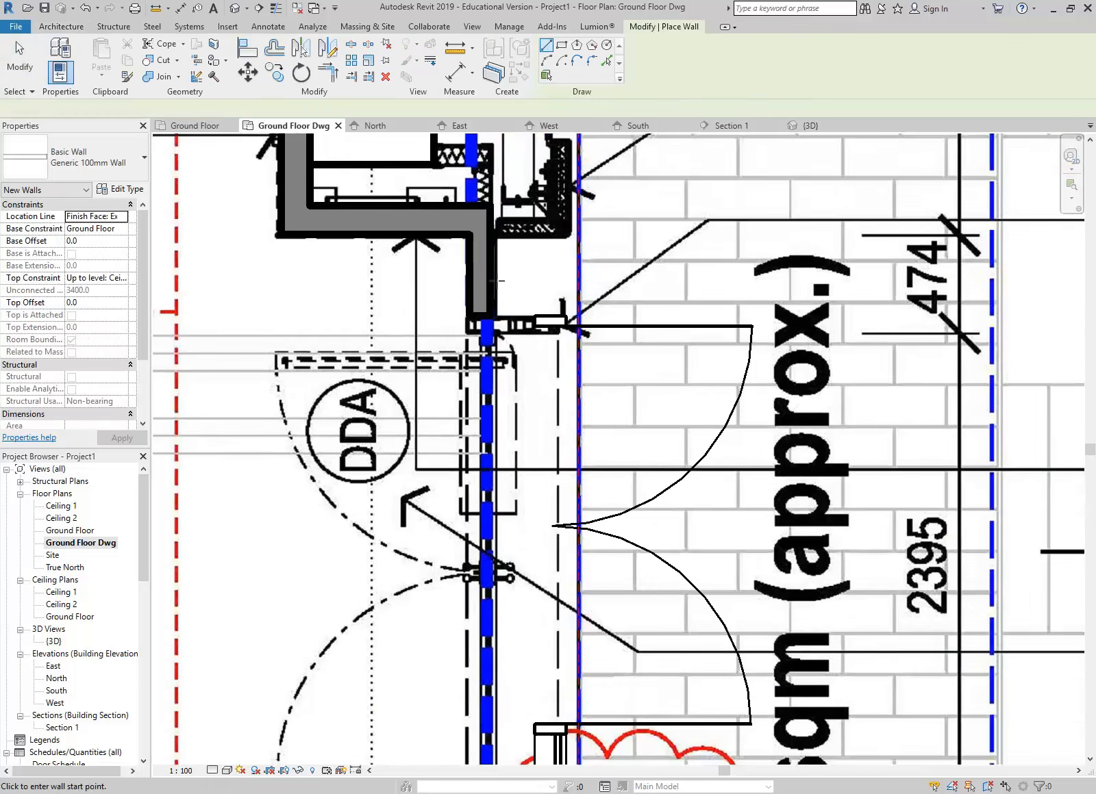
{"action": "left_click", "coordinate": [435, 359]}
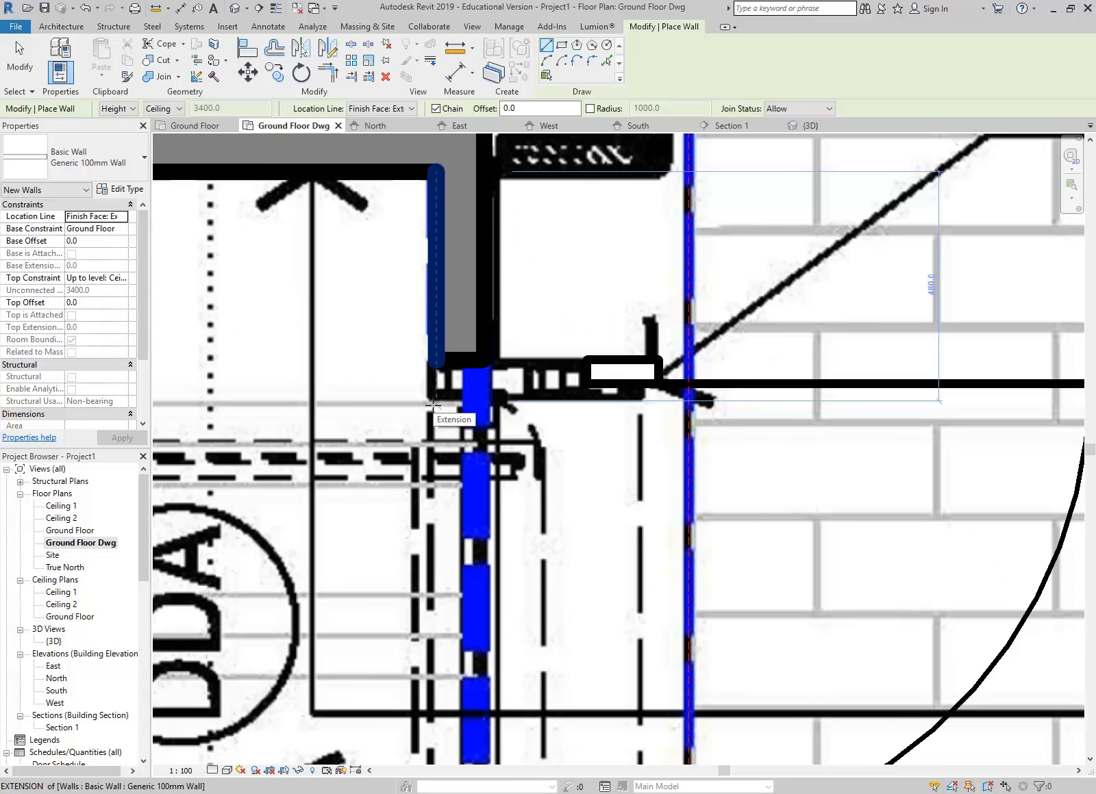
{"action": "key", "text": "Escape"}
{"action": "key", "text": "Escape"}
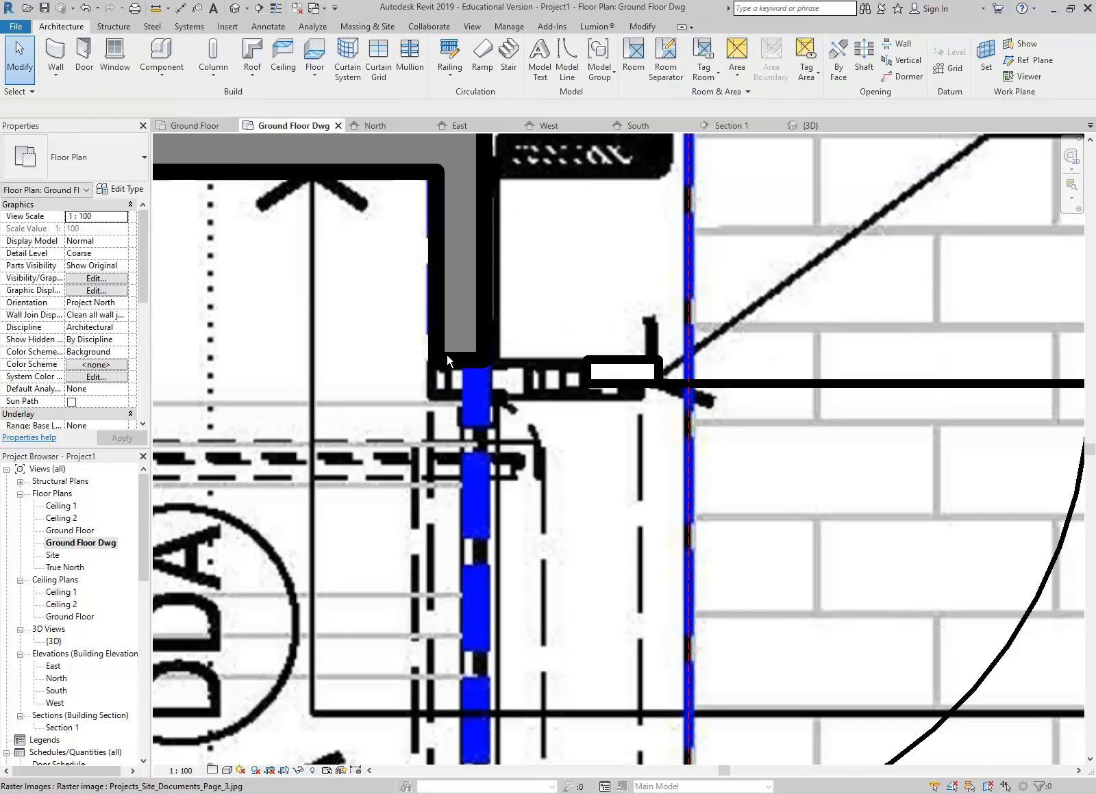
Extend the vertical 100 mm wall above the entry doors to 535 mm long, matching the lining's end on the underlying drawing.
{"action": "left_click", "coordinate": [438, 305]}
{"action": "scroll", "coordinate": [445, 322], "scroll_direction": "up", "scroll_amount": 2}
{"action": "left_click_drag", "start_coordinate": [415, 383], "coordinate": [416, 442]}
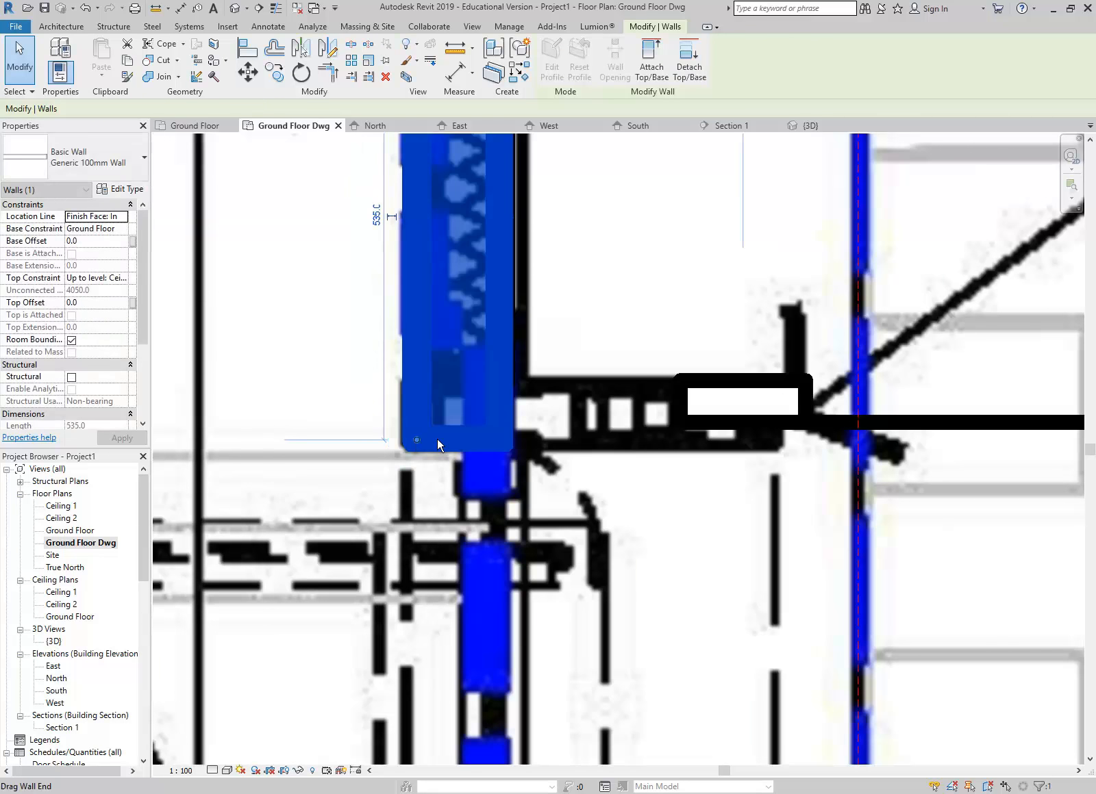
{"action": "key", "text": "Escape"}
{"action": "left_click", "coordinate": [58, 52]}
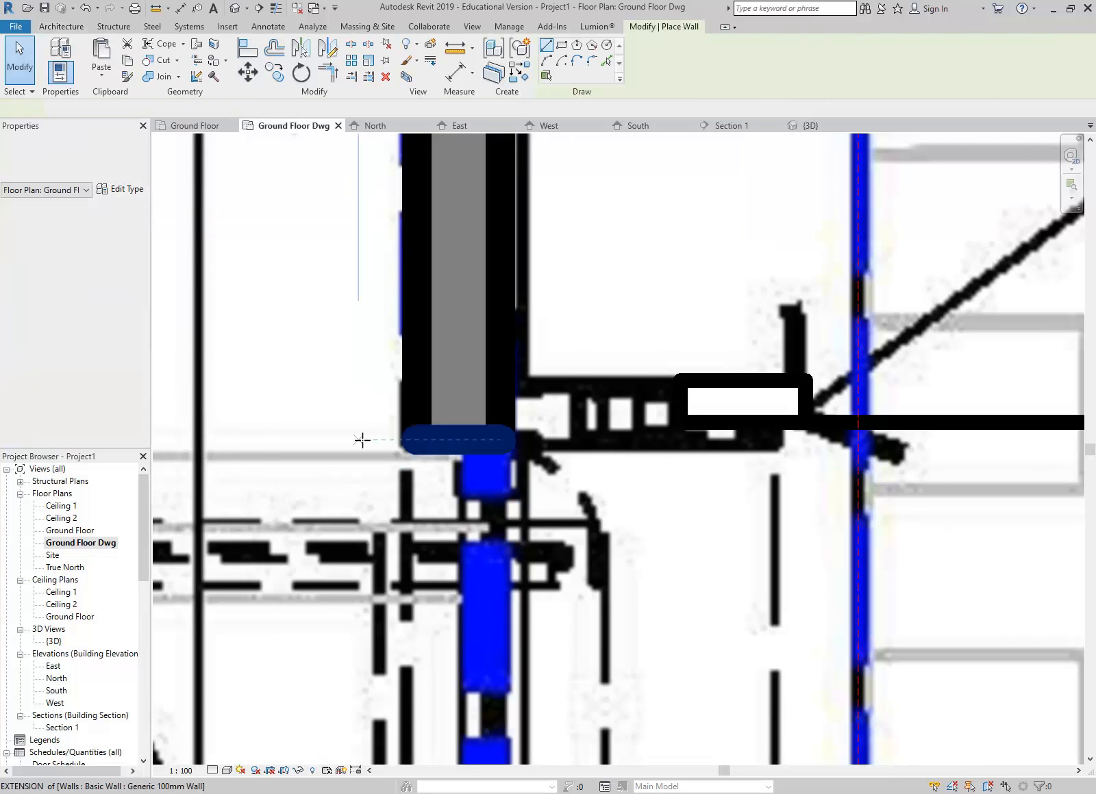
{"action": "left_click", "coordinate": [416, 441]}
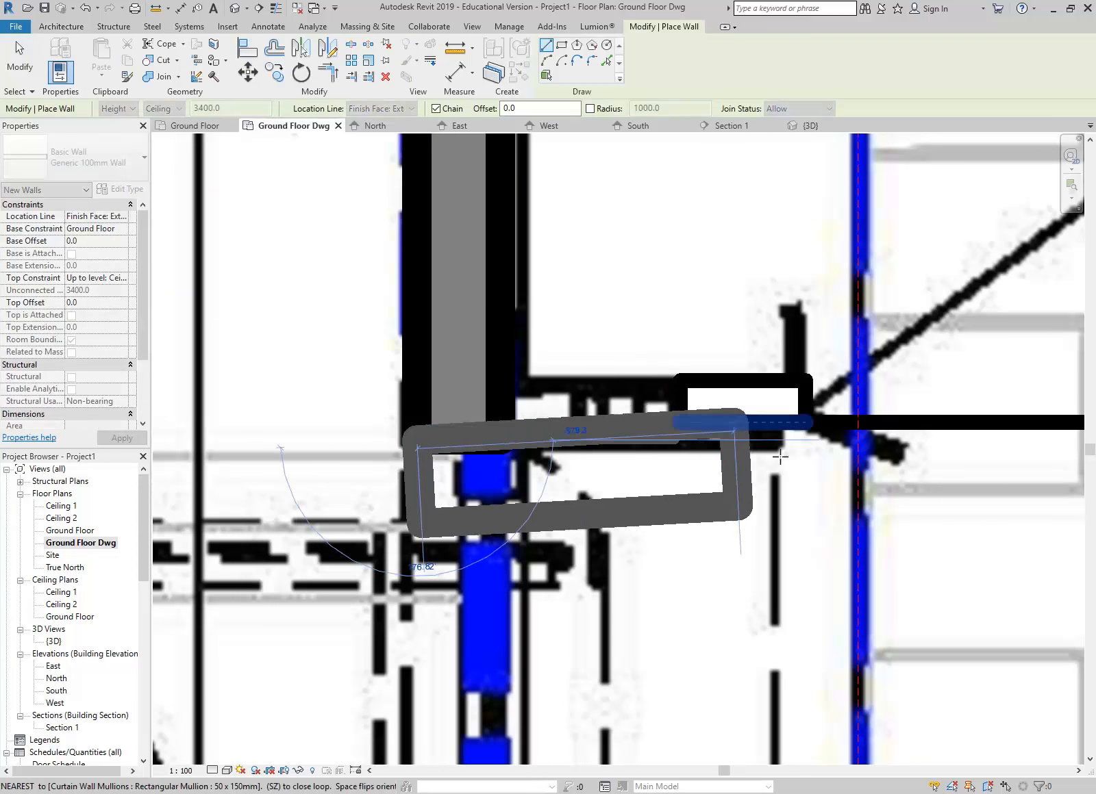
{"action": "middle_click_drag", "start_coordinate": [731, 429], "coordinate": [767, 400]}
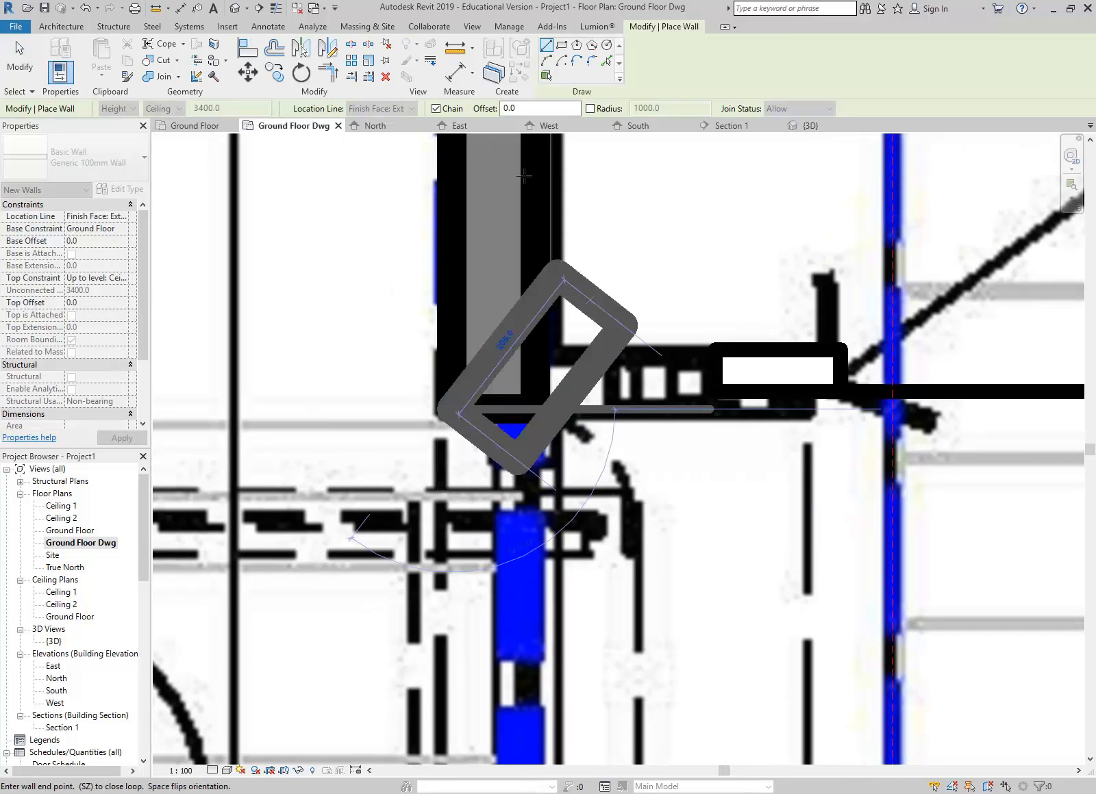
{"action": "key", "text": "space"}
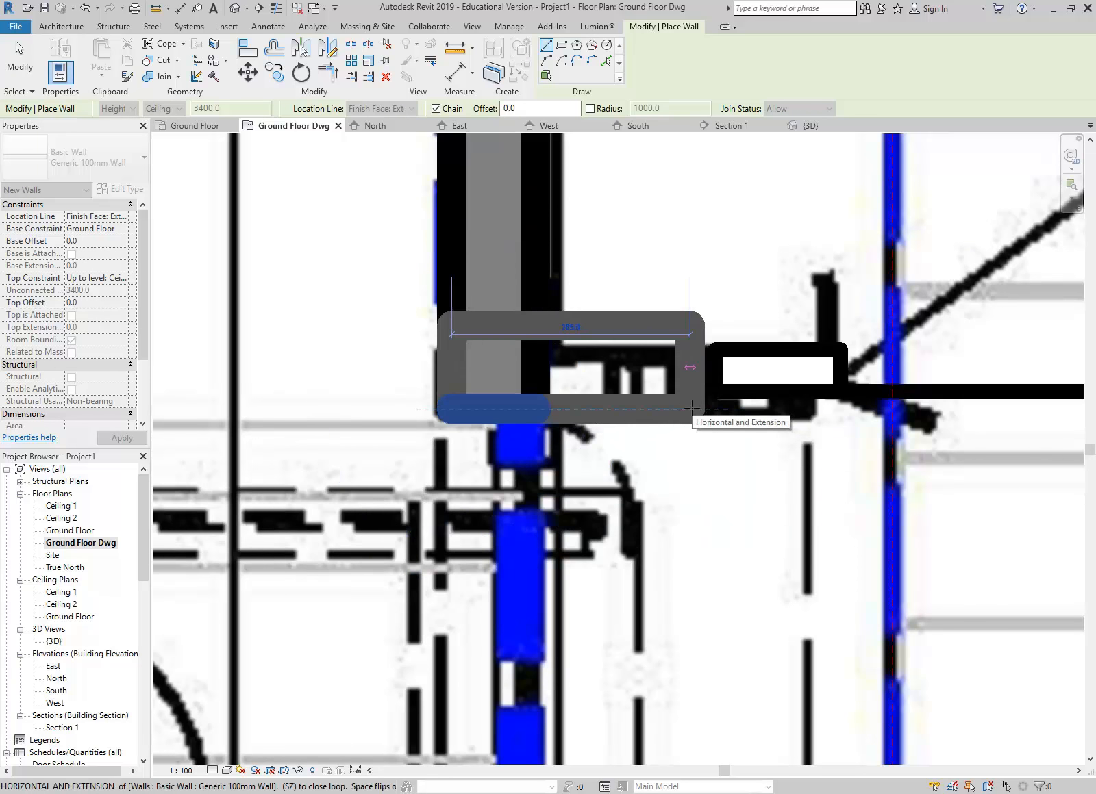
{"action": "scroll", "coordinate": [596, 401], "scroll_direction": "down", "scroll_amount": 2}
{"action": "key", "text": "Escape"}
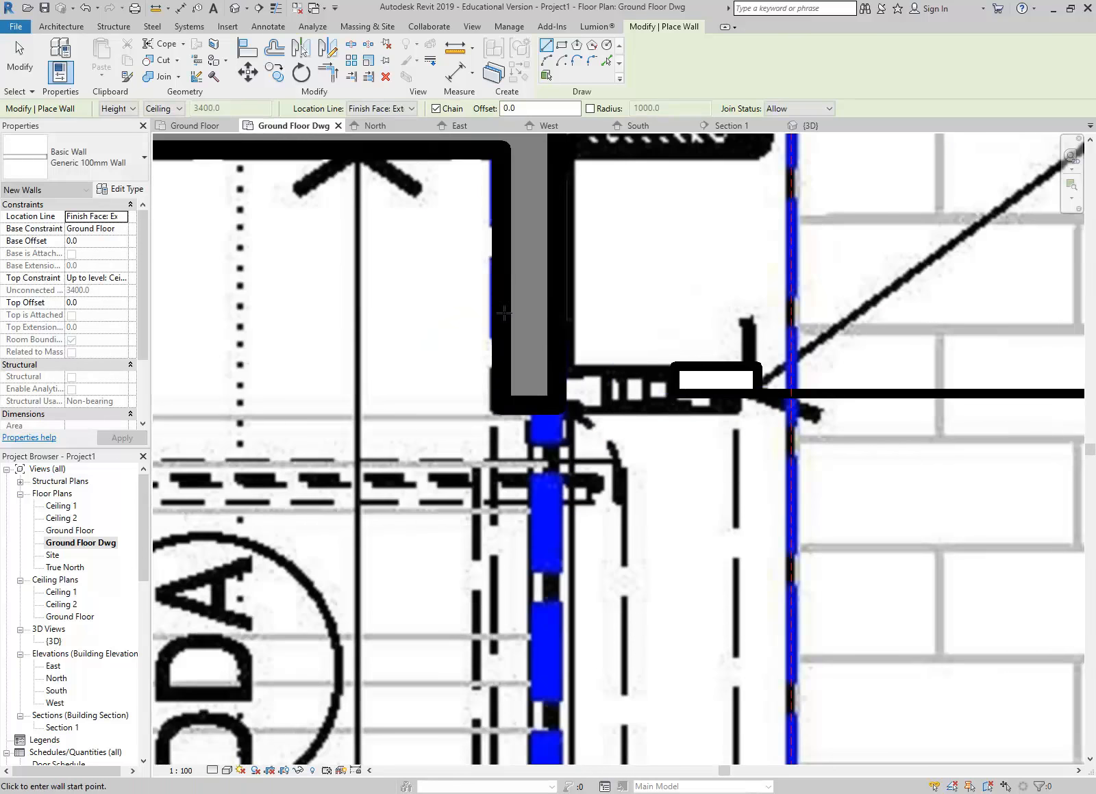
Draw a short horizontal Generic 100mm wall from the vertical wall's lower end towards the glazing, with location line Finish Face: Interior.
{"action": "left_click", "coordinate": [404, 110]}
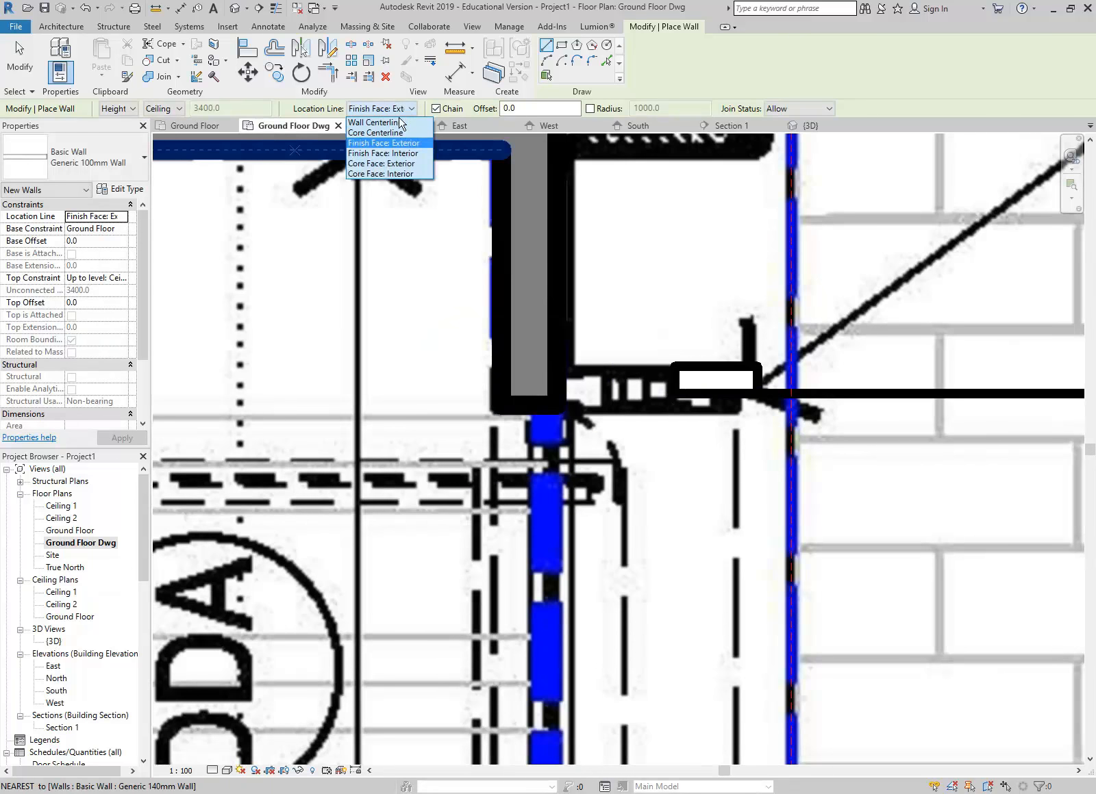
{"action": "left_click", "coordinate": [391, 155]}
{"action": "left_click", "coordinate": [493, 409]}
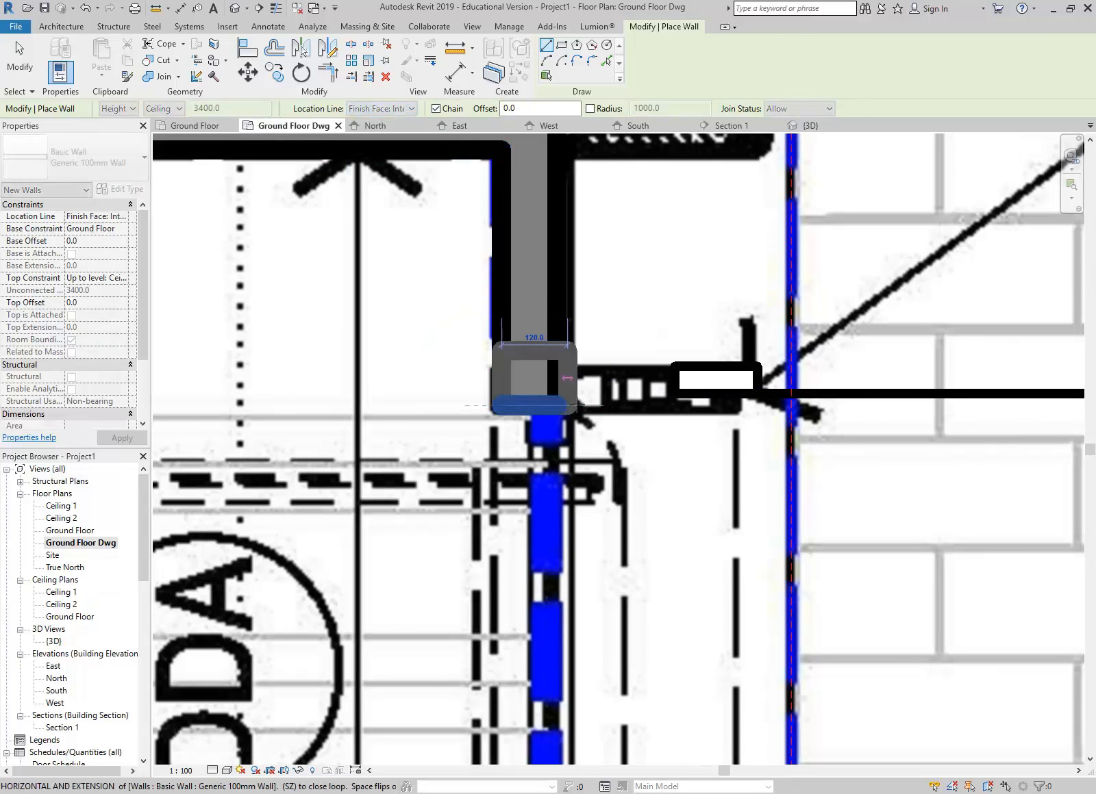
{"action": "left_click", "coordinate": [626, 405]}
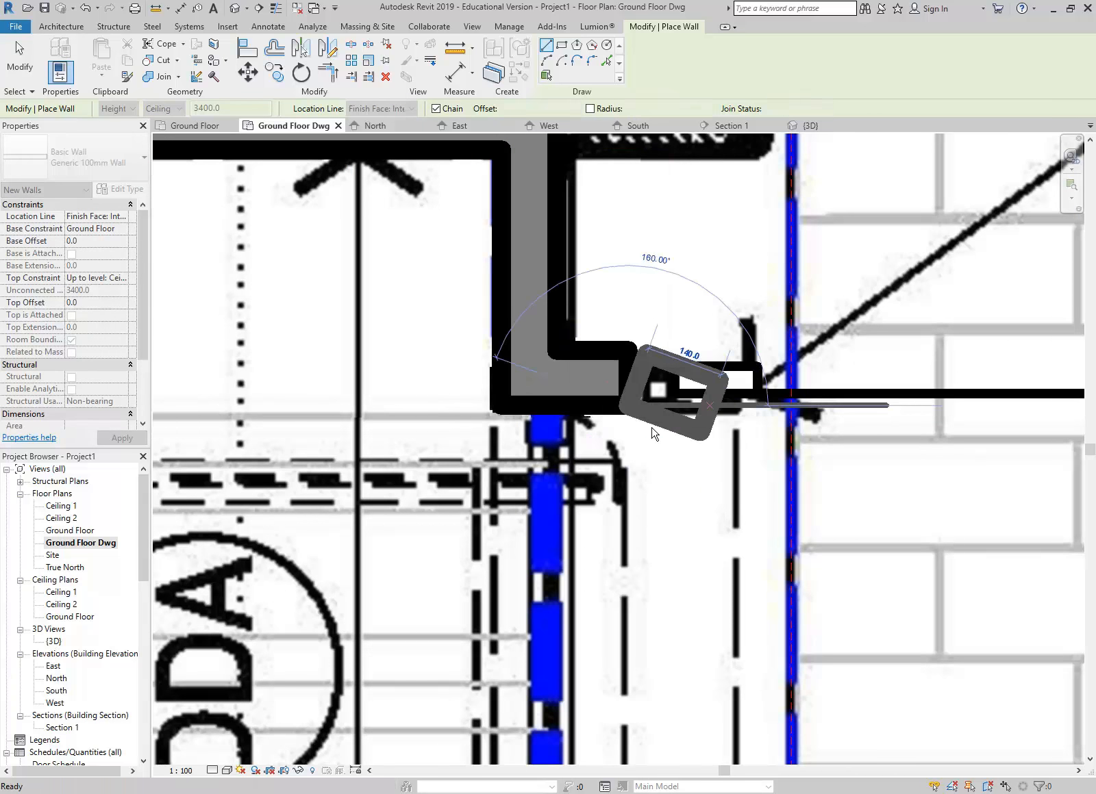
{"action": "key", "text": "Escape"}
{"action": "key", "text": "Escape"}
Extend the short return wall above the entry doors to the outer edge of the curtain wall's end mullion.
{"action": "left_click", "coordinate": [626, 407]}
{"action": "left_click_drag", "start_coordinate": [675, 406], "coordinate": [760, 405]}
{"action": "key", "text": "Escape"}
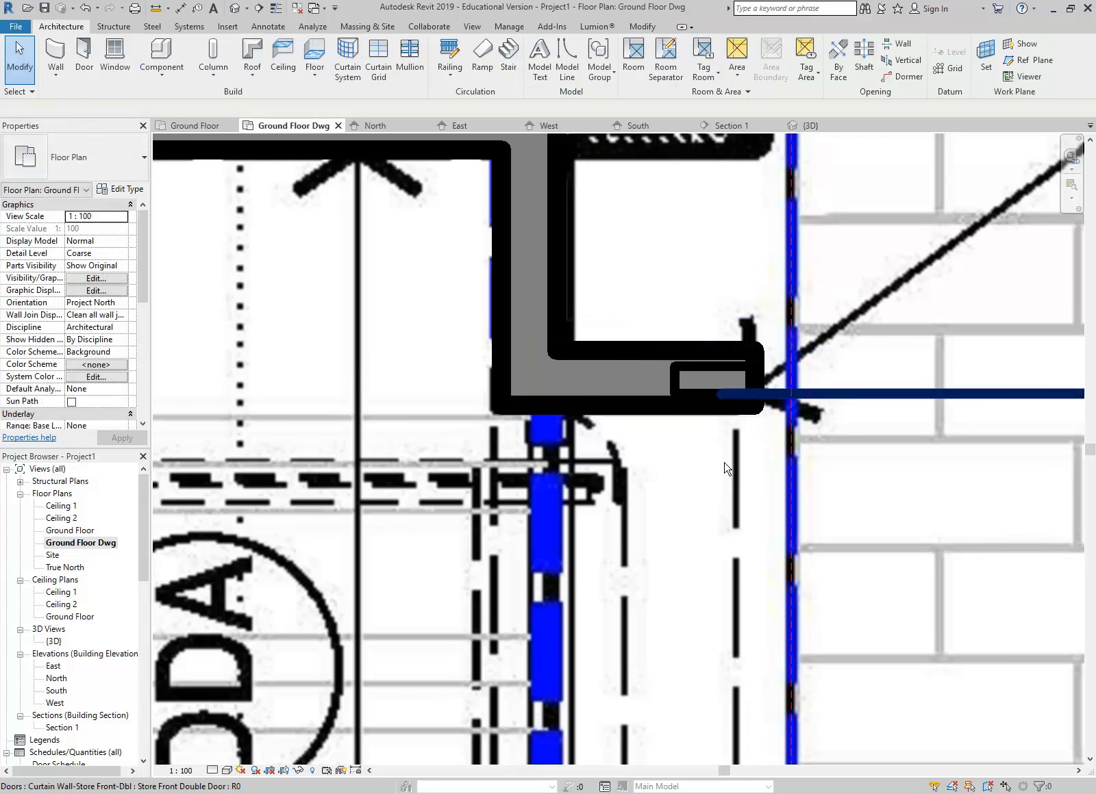
Pull the entry doors' curtain wall end back to the lower face of the return wall above the doors.
{"action": "left_click", "coordinate": [717, 487]}
{"action": "left_click_drag", "start_coordinate": [717, 366], "coordinate": [715, 406]}
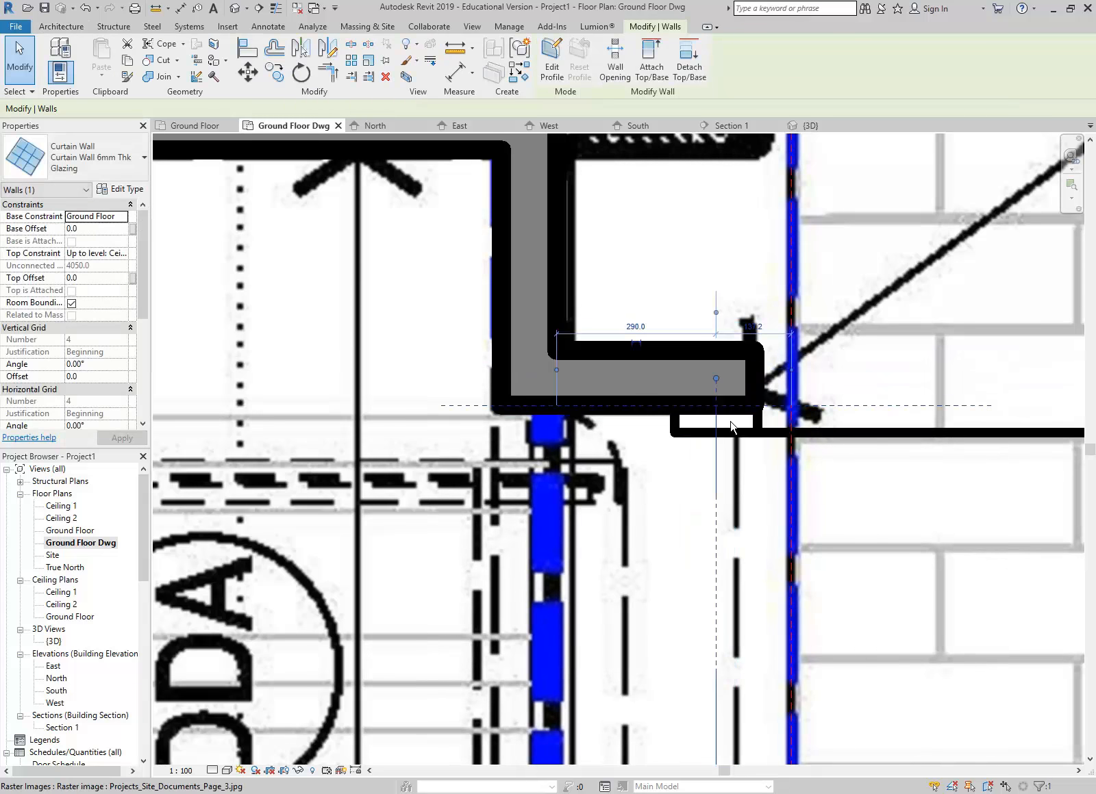
{"action": "key", "text": "Escape"}
{"action": "scroll", "coordinate": [482, 363], "scroll_direction": "down", "scroll_amount": 5}
{"action": "middle_click_drag", "start_coordinate": [430, 498], "coordinate": [474, 412]}
{"action": "scroll", "coordinate": [541, 175], "scroll_direction": "down", "scroll_amount": 2}
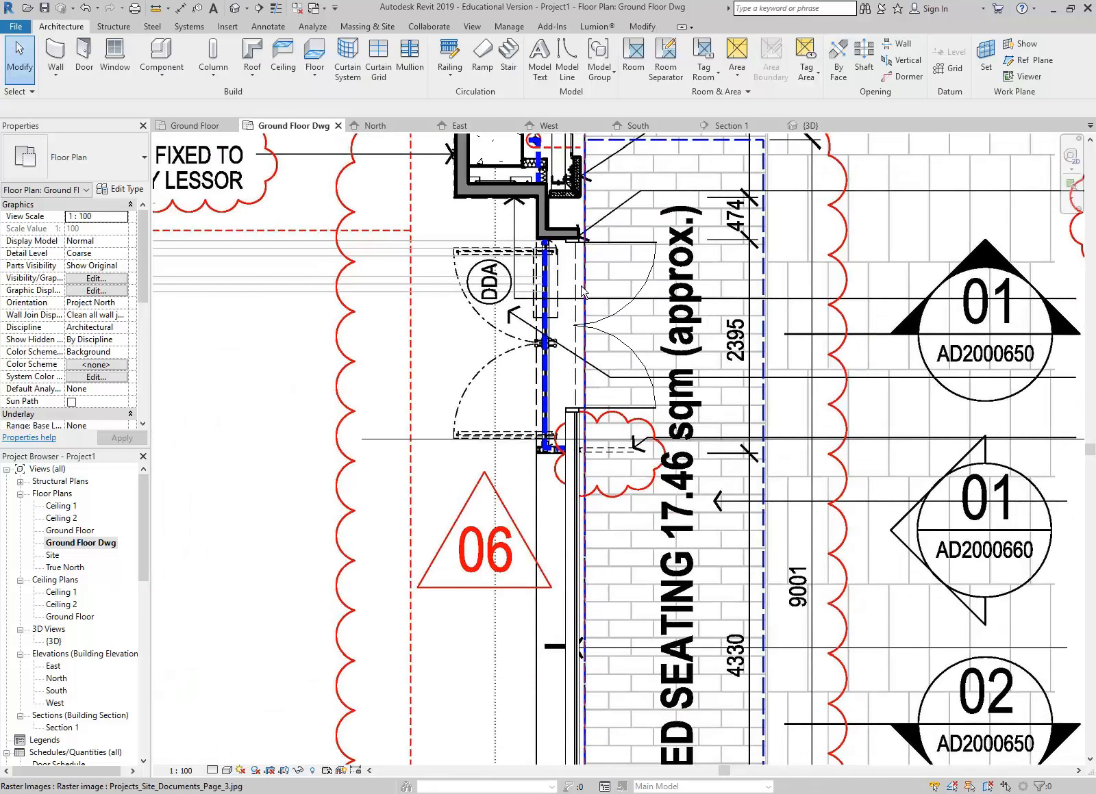
{"action": "scroll", "coordinate": [567, 216], "scroll_direction": "up", "scroll_amount": 2}
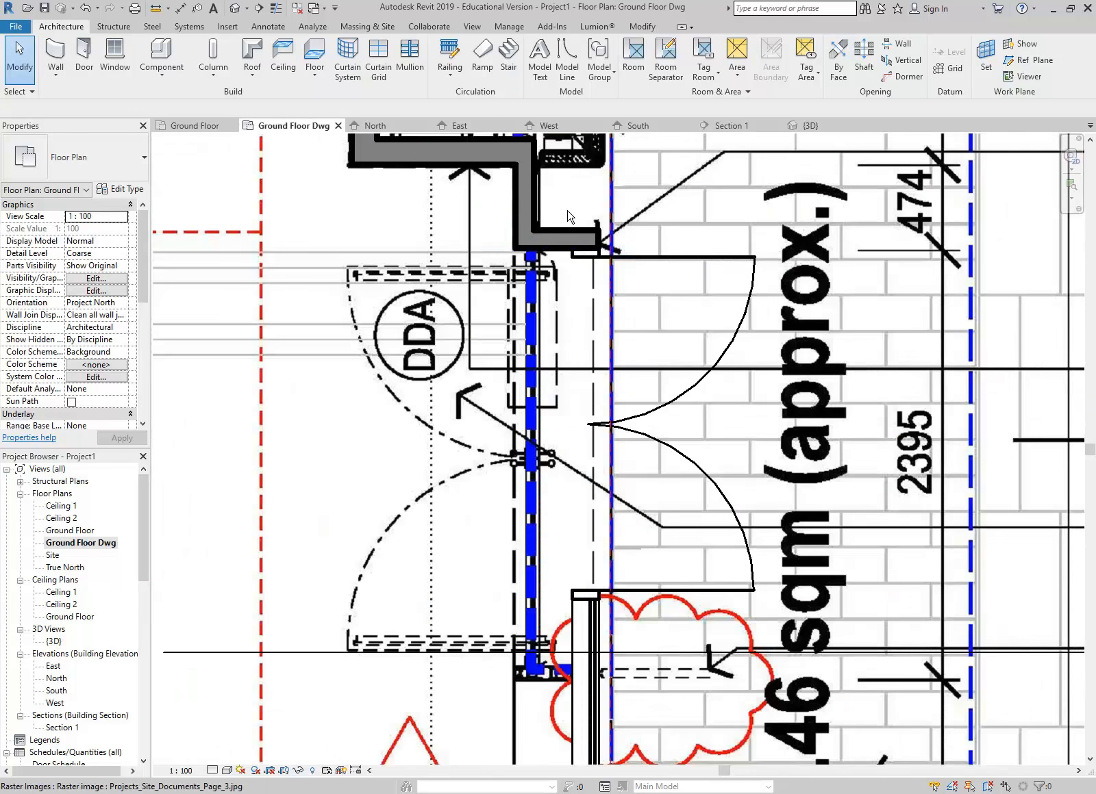
{"action": "left_click", "coordinate": [587, 251]}
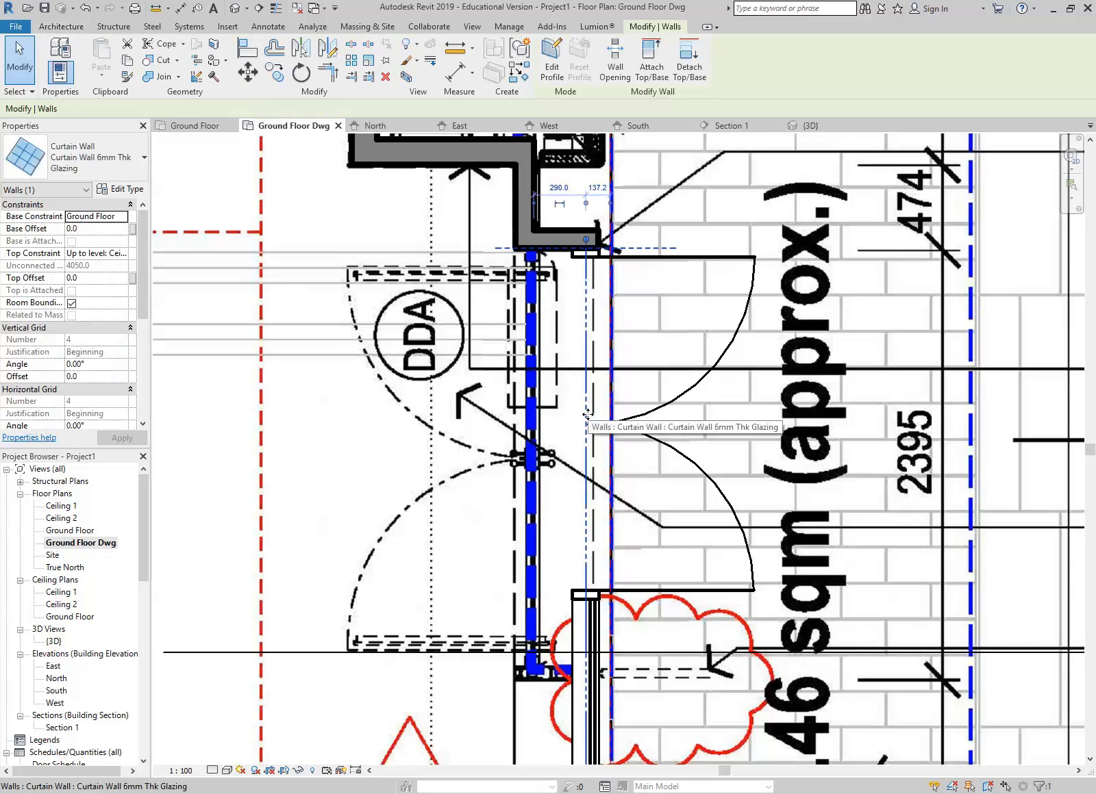
{"action": "key", "text": "Escape"}
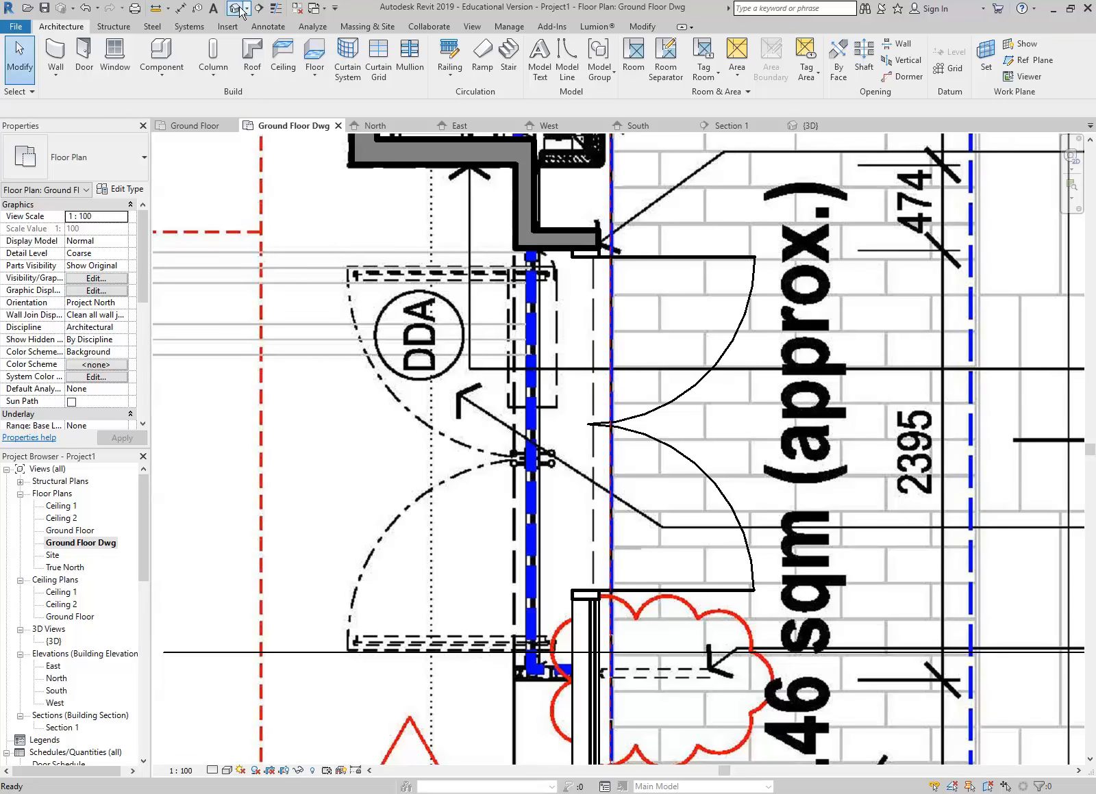
In the 3D view, set the top constraint of both 100 mm return walls at the glazing ends to Up to level: Ceiling 2.
{"action": "left_click", "coordinate": [239, 11]}
{"action": "middle_click_drag", "start_coordinate": [762, 610], "coordinate": [710, 558], "text": "ctrl"}
{"action": "scroll", "coordinate": [709, 555], "scroll_direction": "up", "scroll_amount": 4}
{"action": "middle_click_drag", "start_coordinate": [759, 524], "coordinate": [764, 489], "text": "shift"}
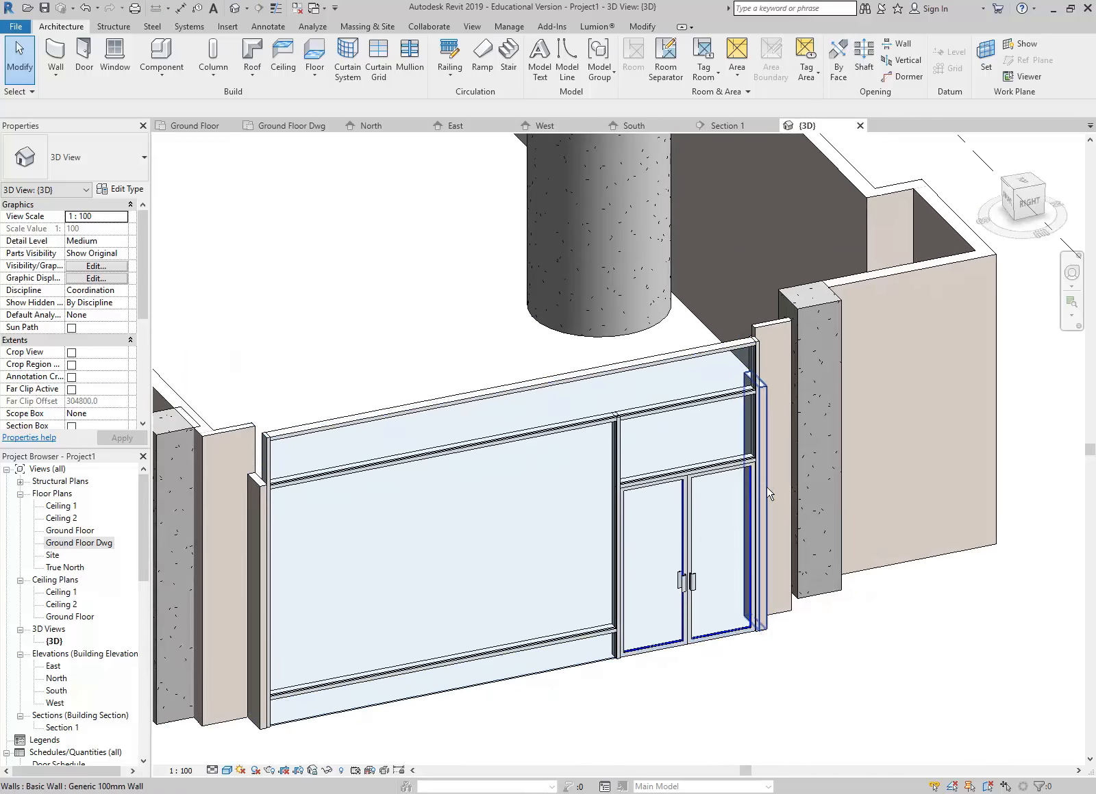
{"action": "middle_click_drag", "start_coordinate": [319, 489], "coordinate": [449, 470]}
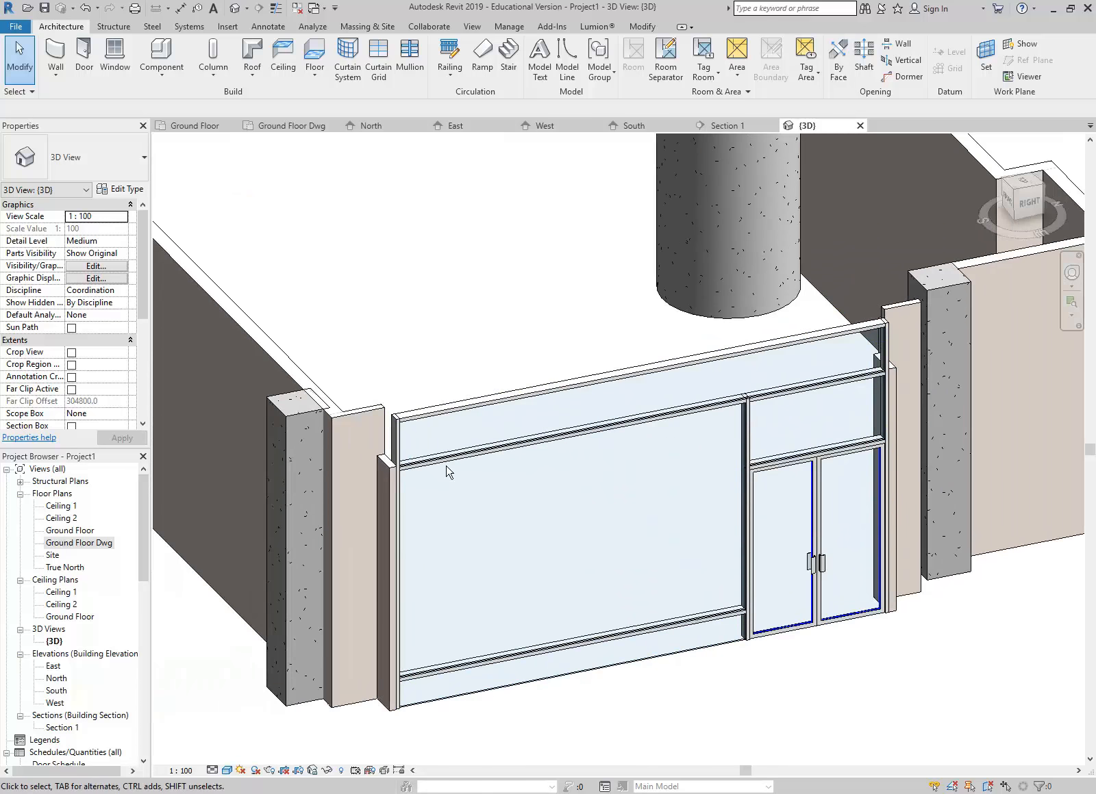
{"action": "left_click", "coordinate": [389, 473]}
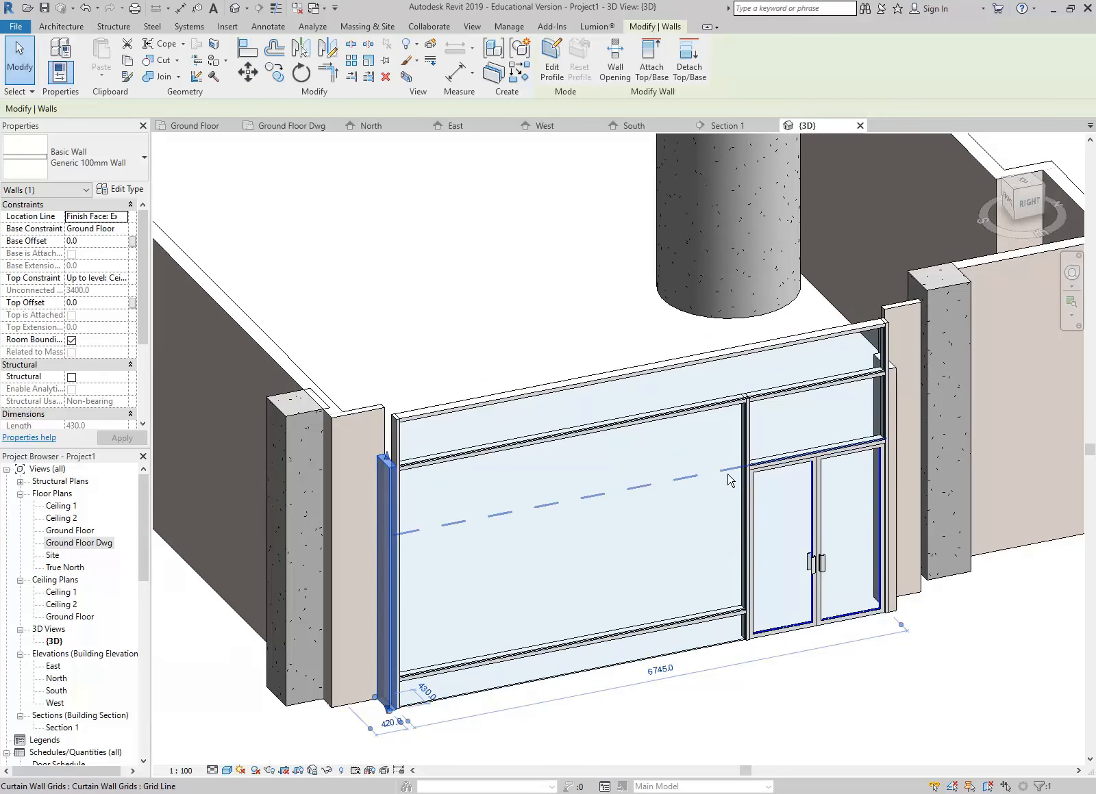
{"action": "left_click", "coordinate": [897, 404], "text": "ctrl"}
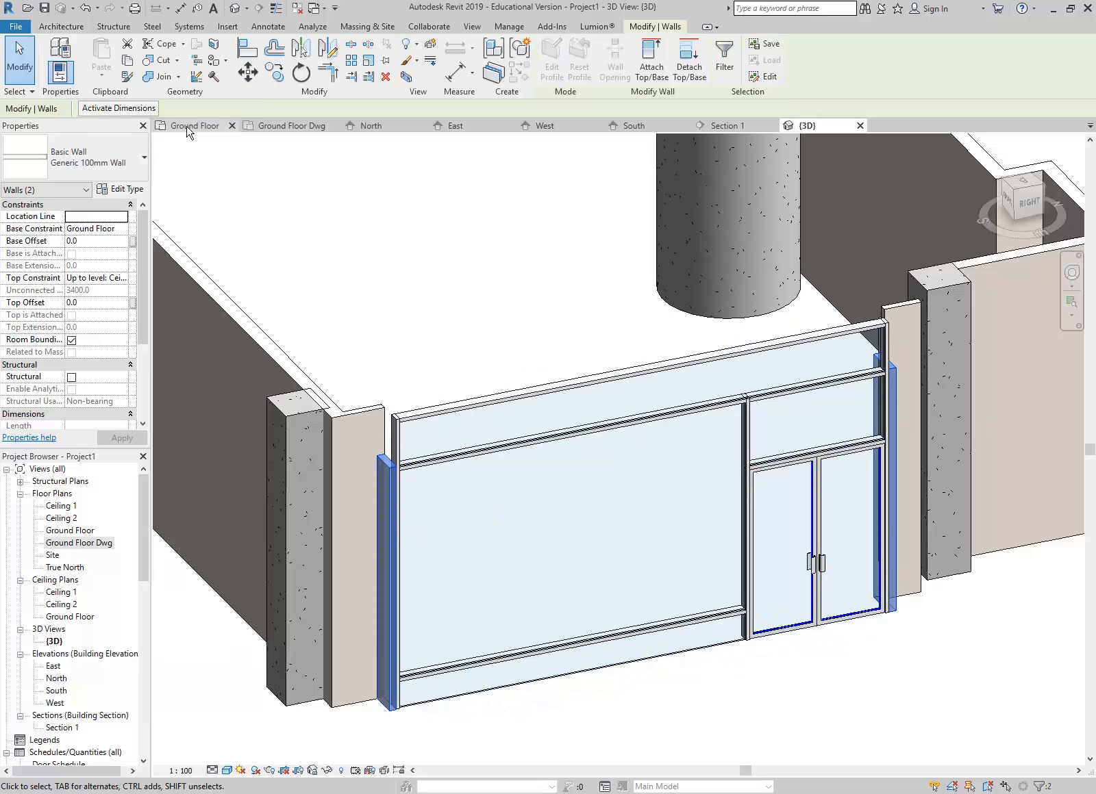
{"action": "left_click", "coordinate": [125, 278]}
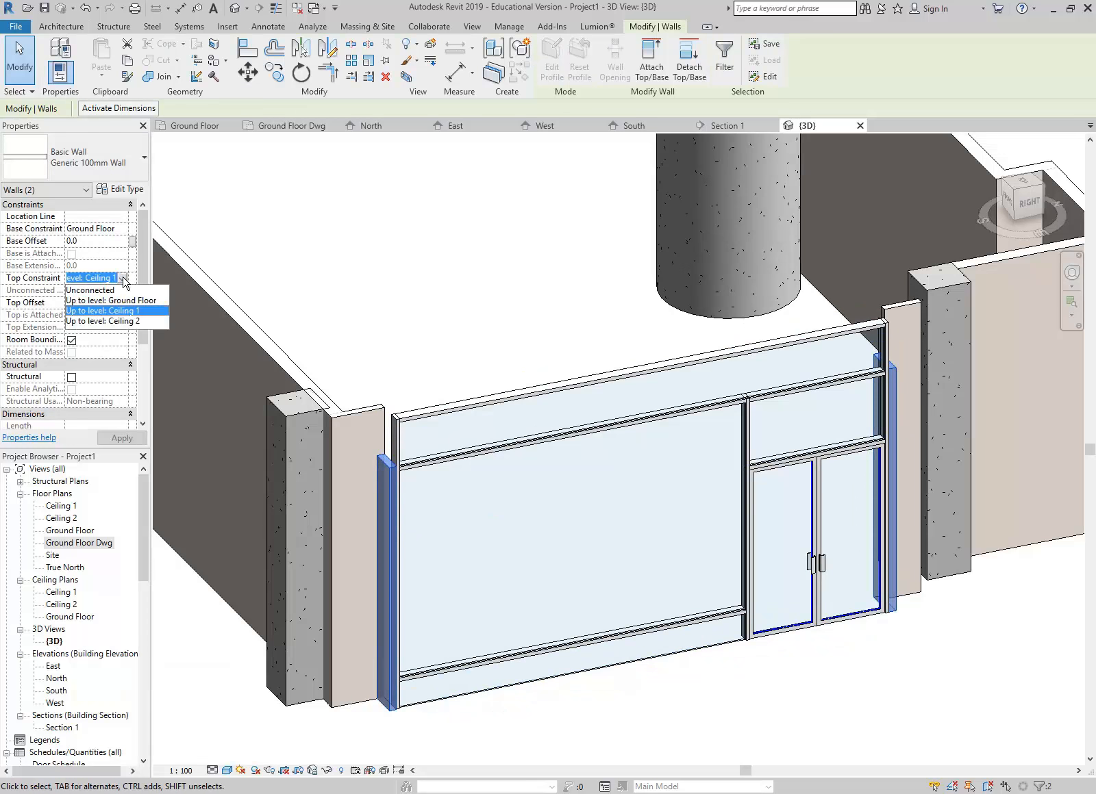
{"action": "left_click", "coordinate": [120, 321]}
{"action": "left_click", "coordinate": [409, 310]}
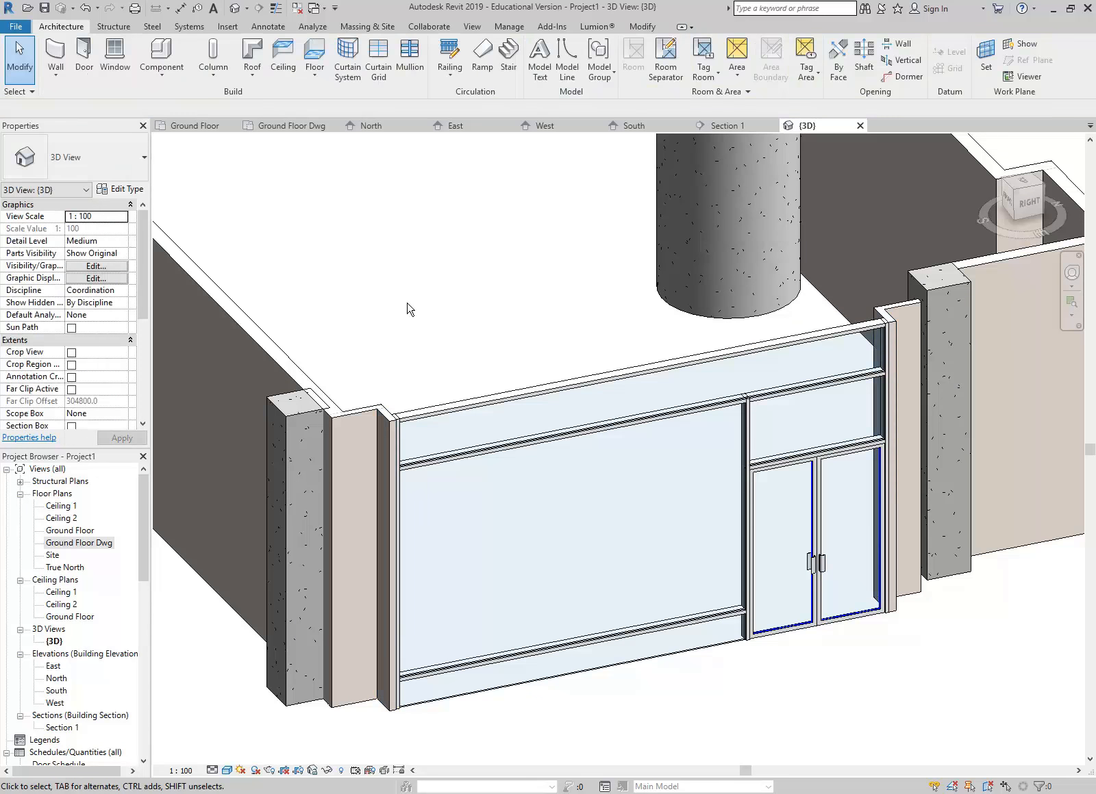
Set the top constraint of the two Generic 140mm lining walls around the square column near the entry doors to Up to level: Ceiling 2.
{"action": "scroll", "coordinate": [408, 310], "scroll_direction": "down", "scroll_amount": 2}
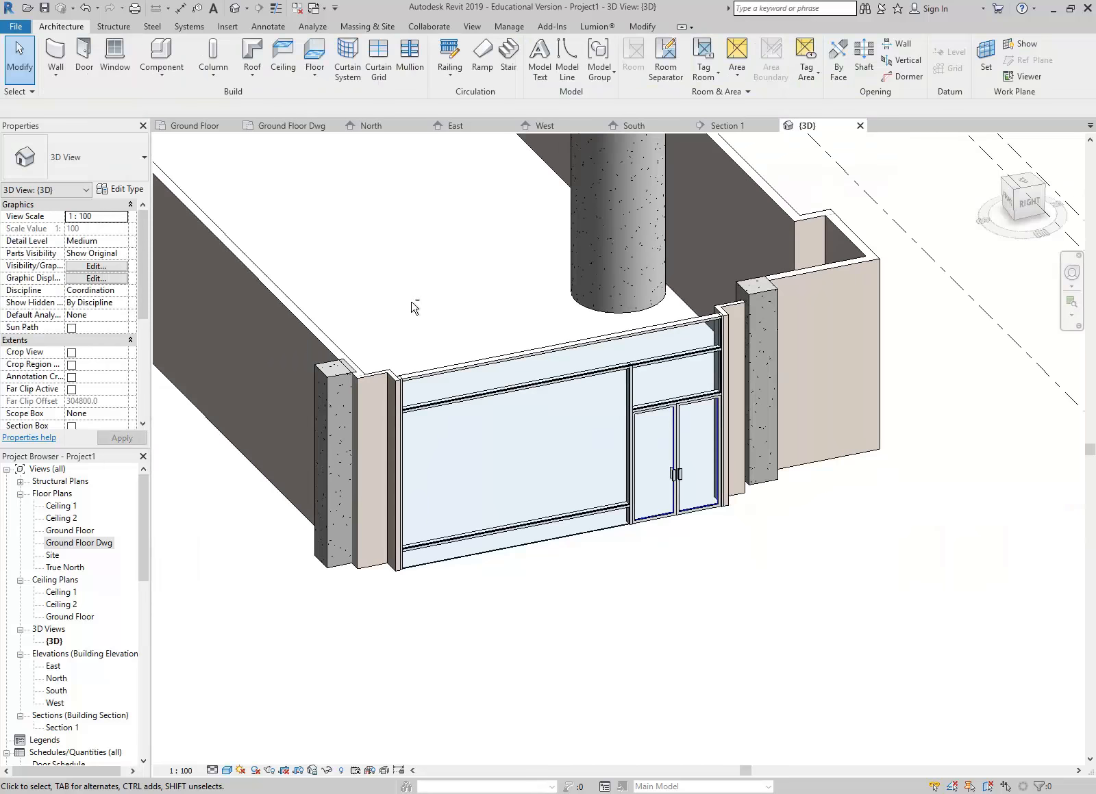
{"action": "middle_click_drag", "start_coordinate": [409, 310], "coordinate": [451, 306], "text": "shift"}
{"action": "middle_click_drag", "start_coordinate": [616, 480], "coordinate": [713, 417], "text": "shift"}
{"action": "scroll", "coordinate": [752, 324], "scroll_direction": "up", "scroll_amount": 4}
{"action": "middle_click_drag", "start_coordinate": [752, 324], "coordinate": [725, 366], "text": "shift"}
{"action": "left_click", "coordinate": [725, 370]}
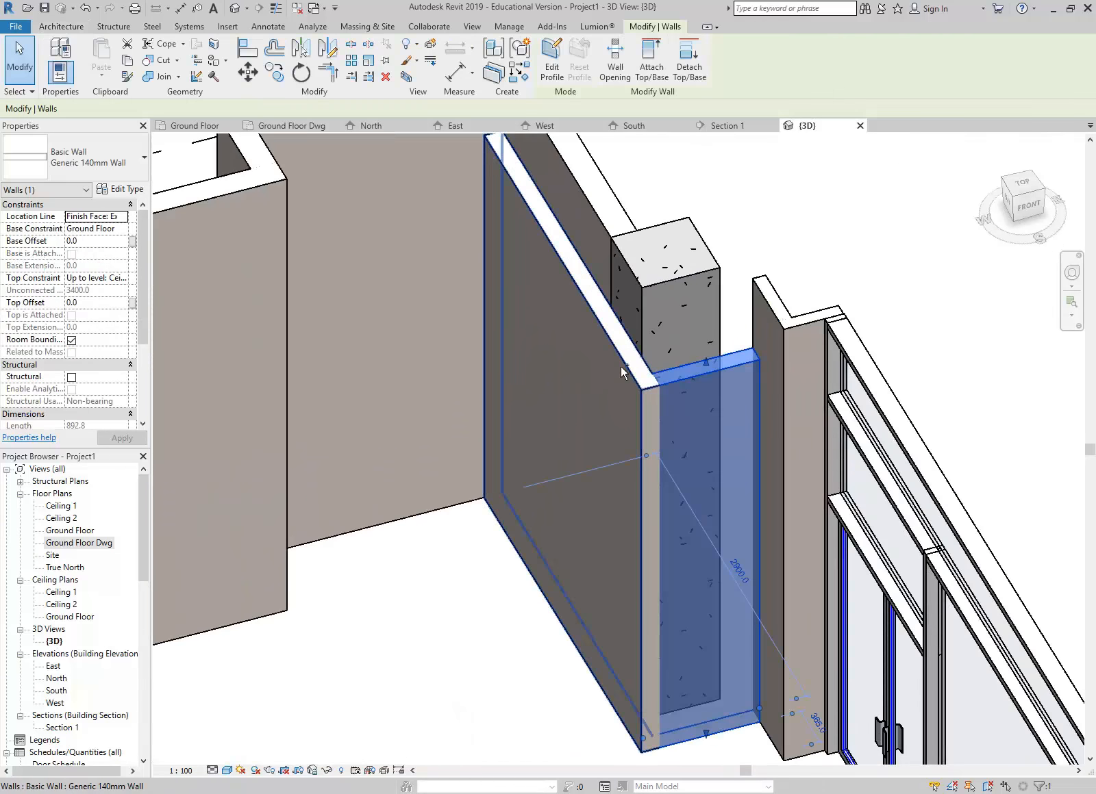
{"action": "middle_click_drag", "start_coordinate": [456, 464], "coordinate": [508, 456]}
{"action": "scroll", "coordinate": [509, 456], "scroll_direction": "down", "scroll_amount": 3}
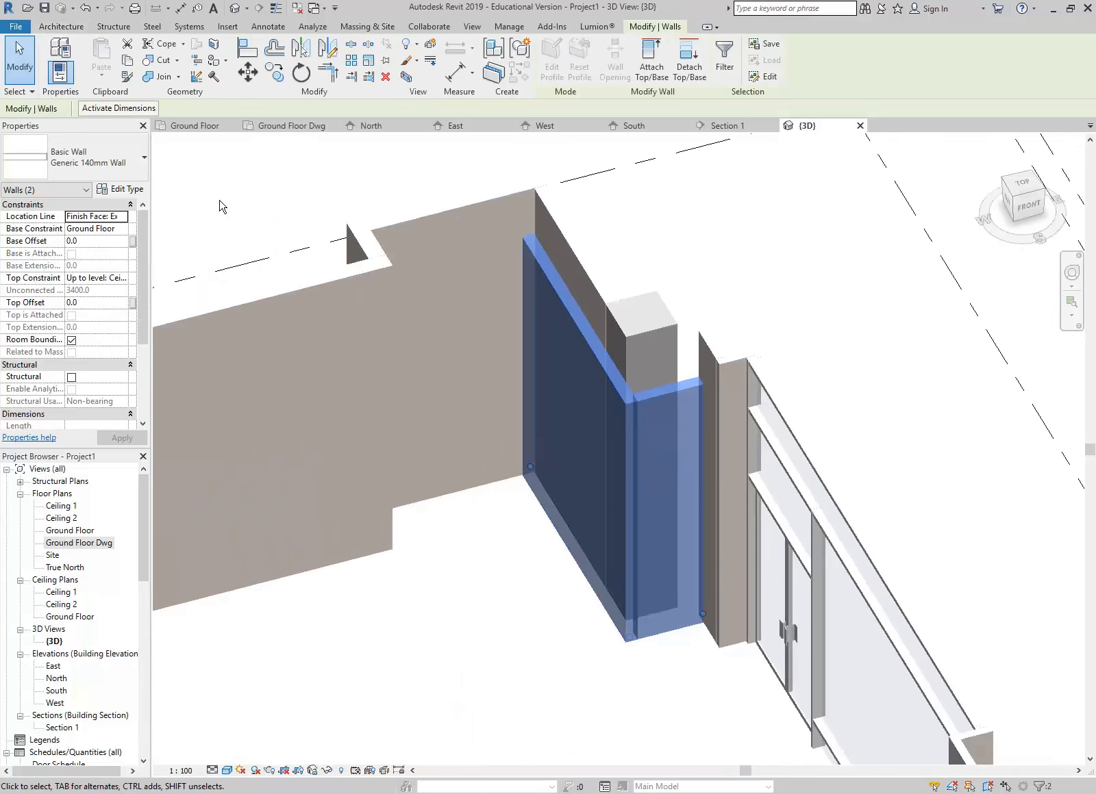
{"action": "left_click", "coordinate": [123, 280]}
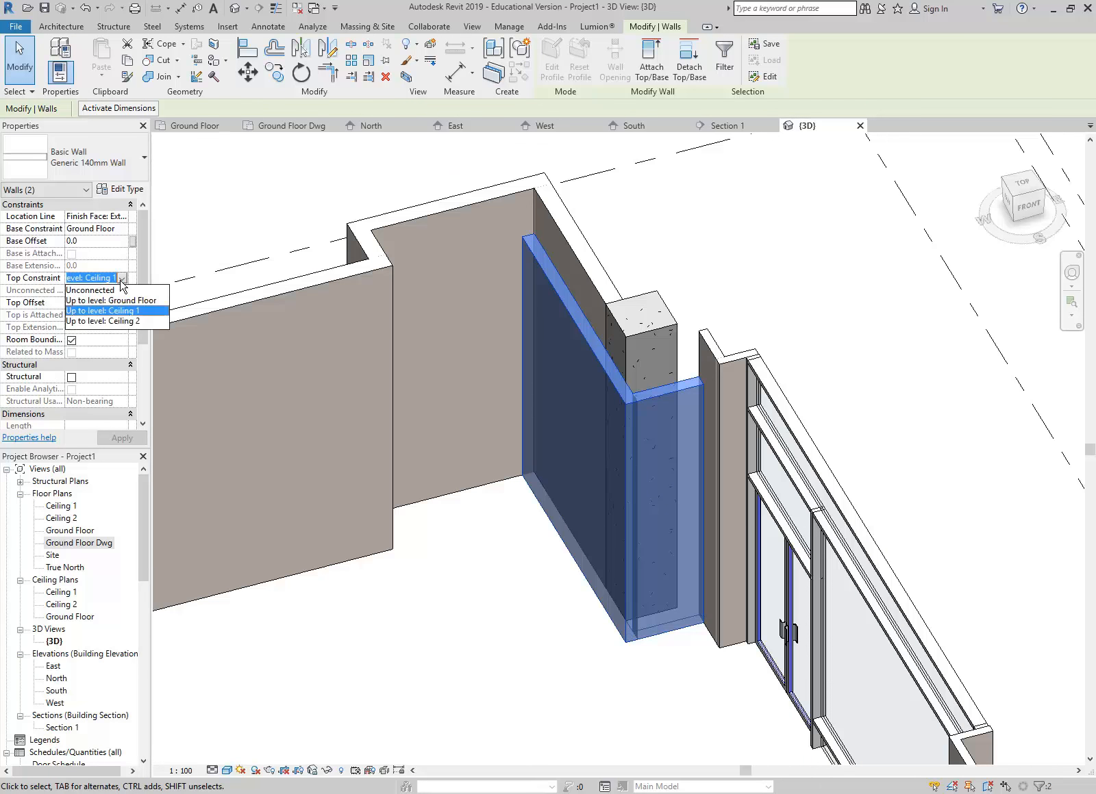
{"action": "left_click", "coordinate": [119, 321]}
{"action": "left_click", "coordinate": [497, 571]}
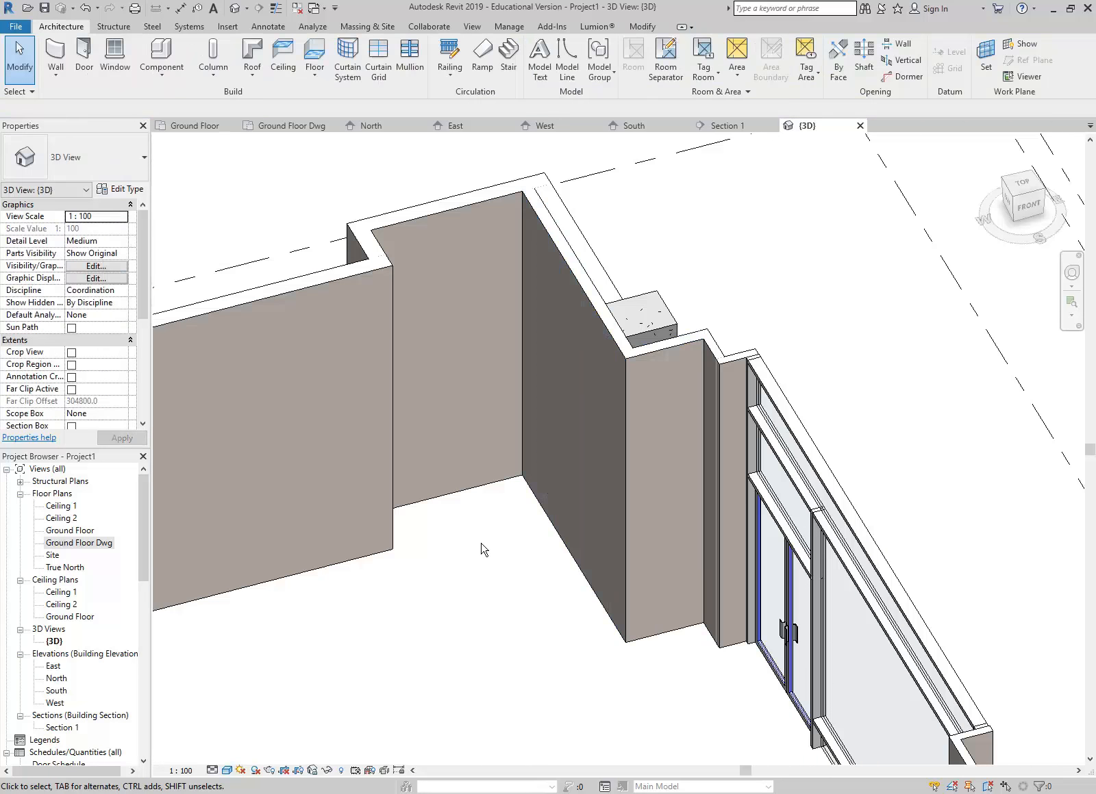
Examine the shopfront, lining walls and square columns from several angles in the 3D view.
{"action": "scroll", "coordinate": [530, 418], "scroll_direction": "down", "scroll_amount": 1}
{"action": "scroll", "coordinate": [530, 416], "scroll_direction": "down", "scroll_amount": 3}
{"action": "middle_click_drag", "start_coordinate": [530, 416], "coordinate": [569, 511], "text": "shift"}
{"action": "scroll", "coordinate": [642, 383], "scroll_direction": "up", "scroll_amount": 3}
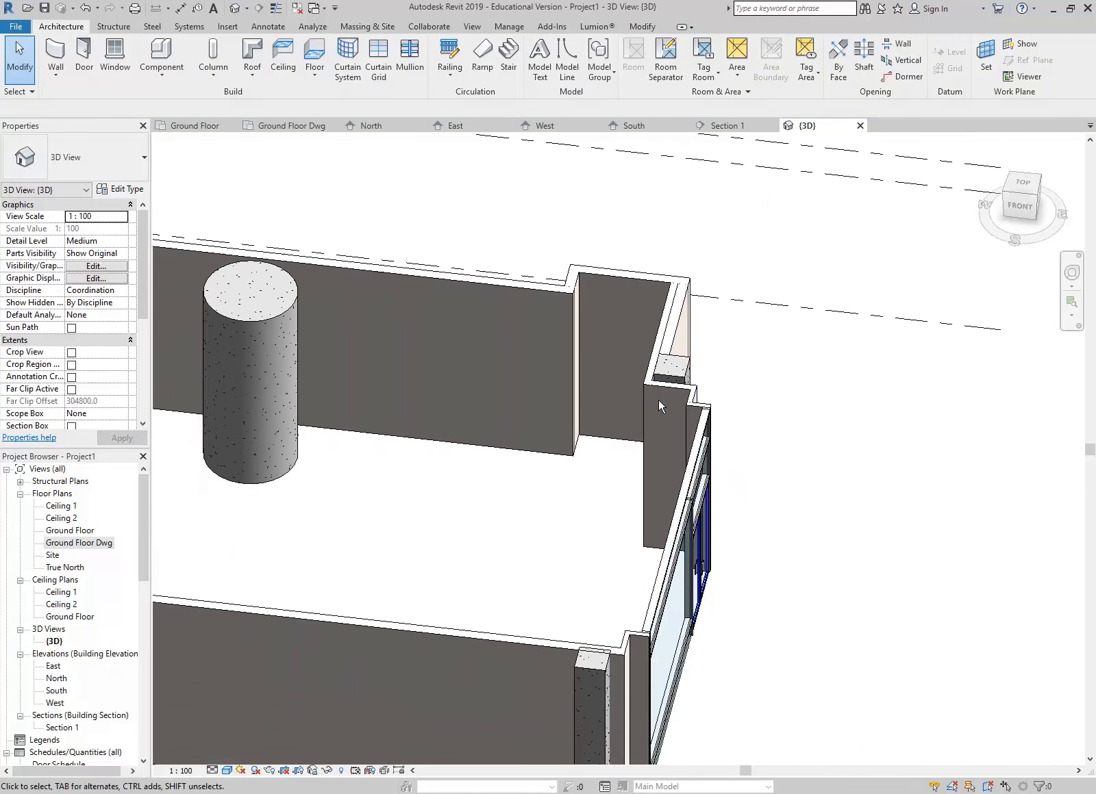
{"action": "middle_click_drag", "start_coordinate": [668, 403], "coordinate": [515, 255], "text": "shift"}
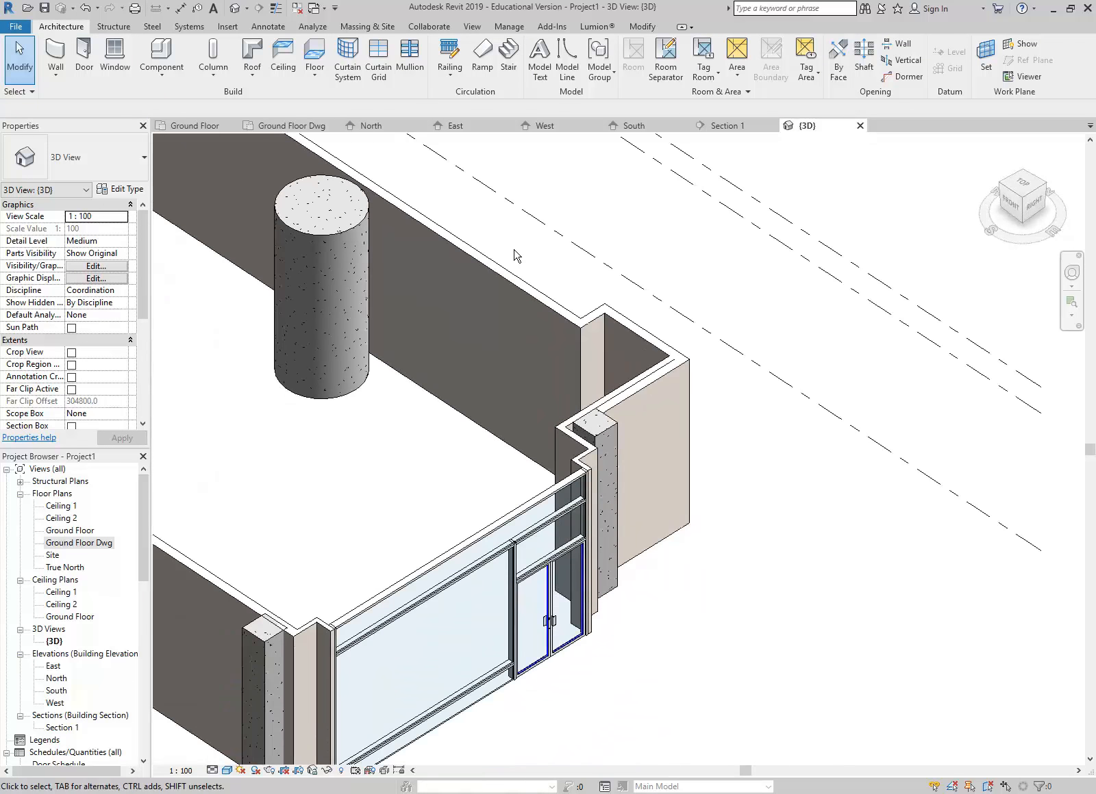
{"action": "scroll", "coordinate": [457, 360], "scroll_direction": "down", "scroll_amount": 2}
{"action": "scroll", "coordinate": [578, 445], "scroll_direction": "up", "scroll_amount": 3}
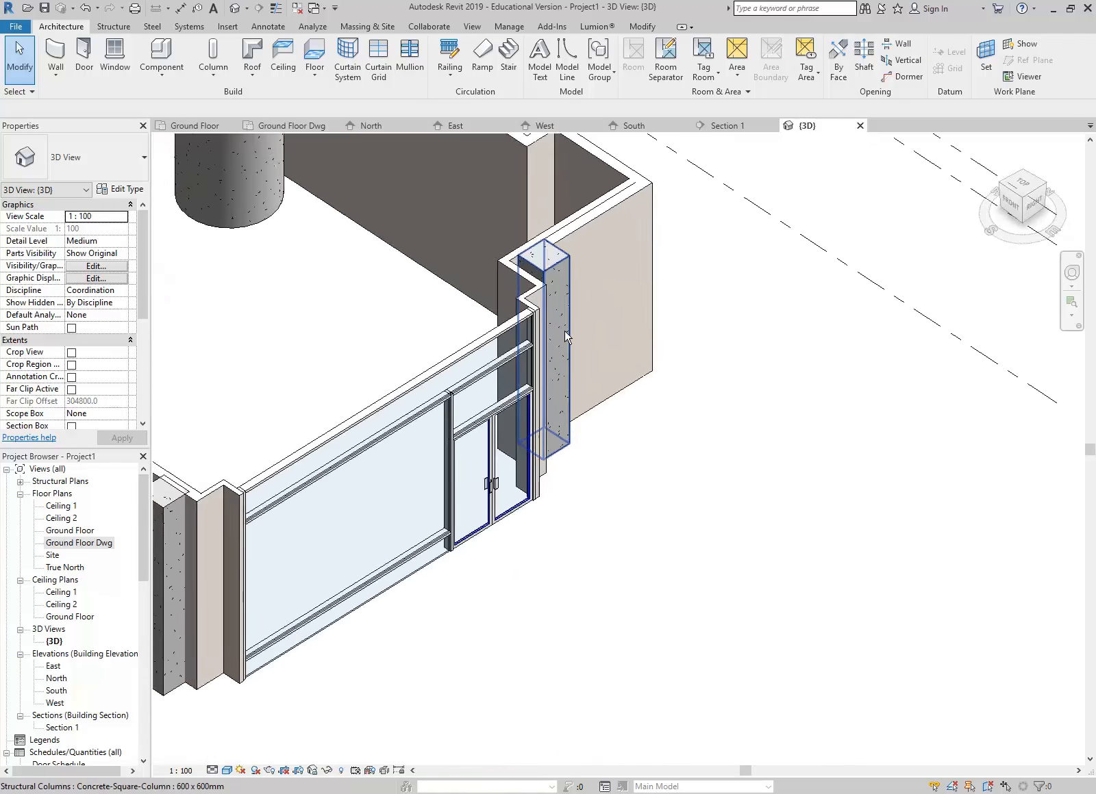
{"action": "scroll", "coordinate": [565, 334], "scroll_direction": "up", "scroll_amount": 2}
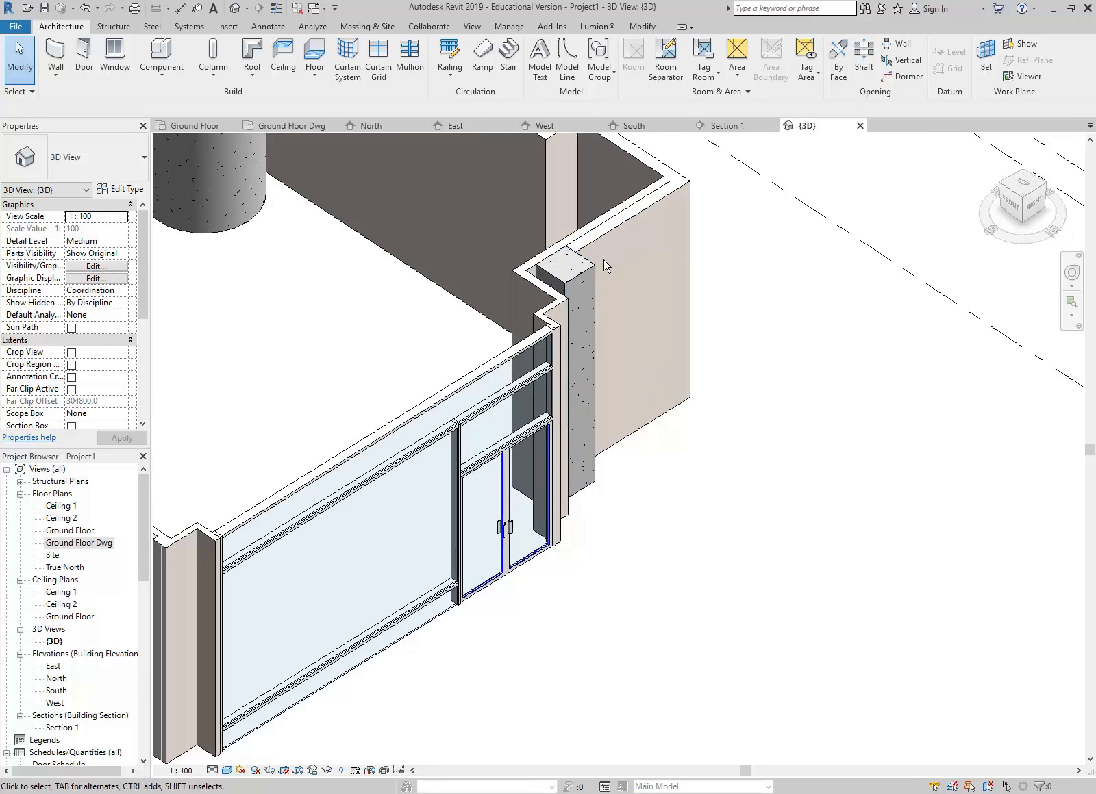
On the Ground Floor Dwg plan, draw a 380 mm Generic 100mm wall outward from the vertical return wall, with location line Core Face: Exterior.
{"action": "double_click", "coordinate": [86, 544]}
{"action": "scroll", "coordinate": [585, 230], "scroll_direction": "down", "scroll_amount": 2}
{"action": "scroll", "coordinate": [580, 297], "scroll_direction": "up", "scroll_amount": 2}
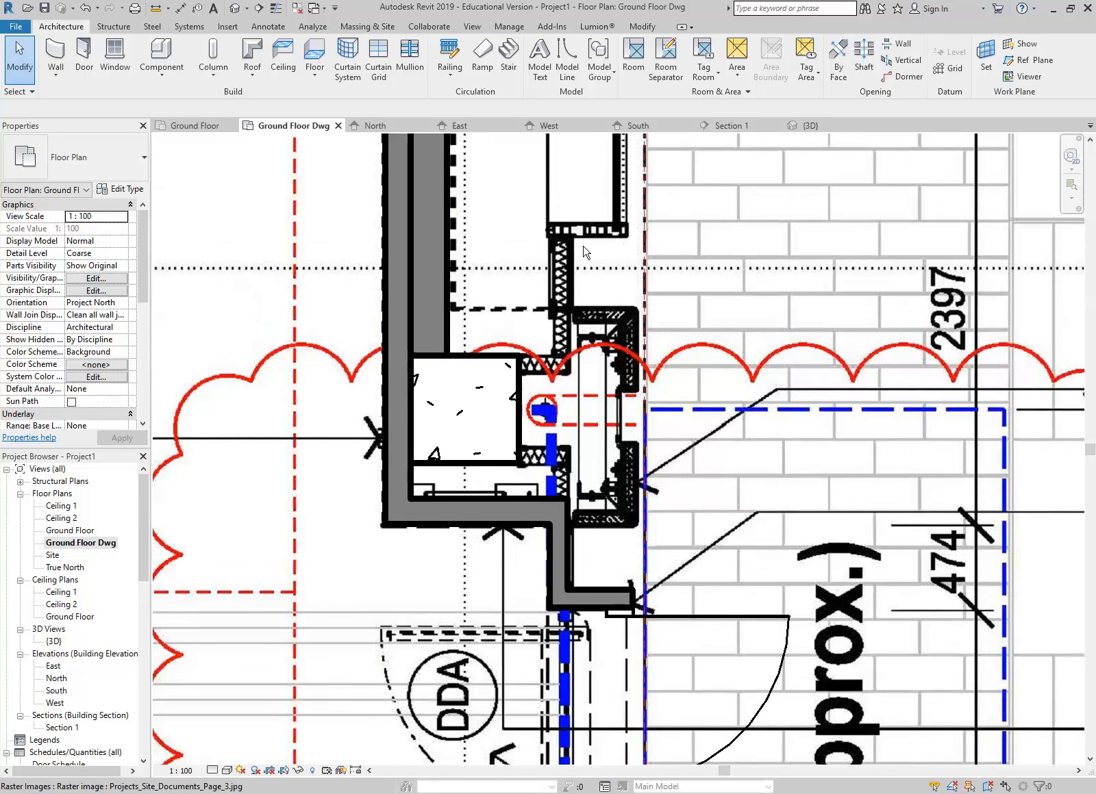
{"action": "scroll", "coordinate": [583, 252], "scroll_direction": "up", "scroll_amount": 2}
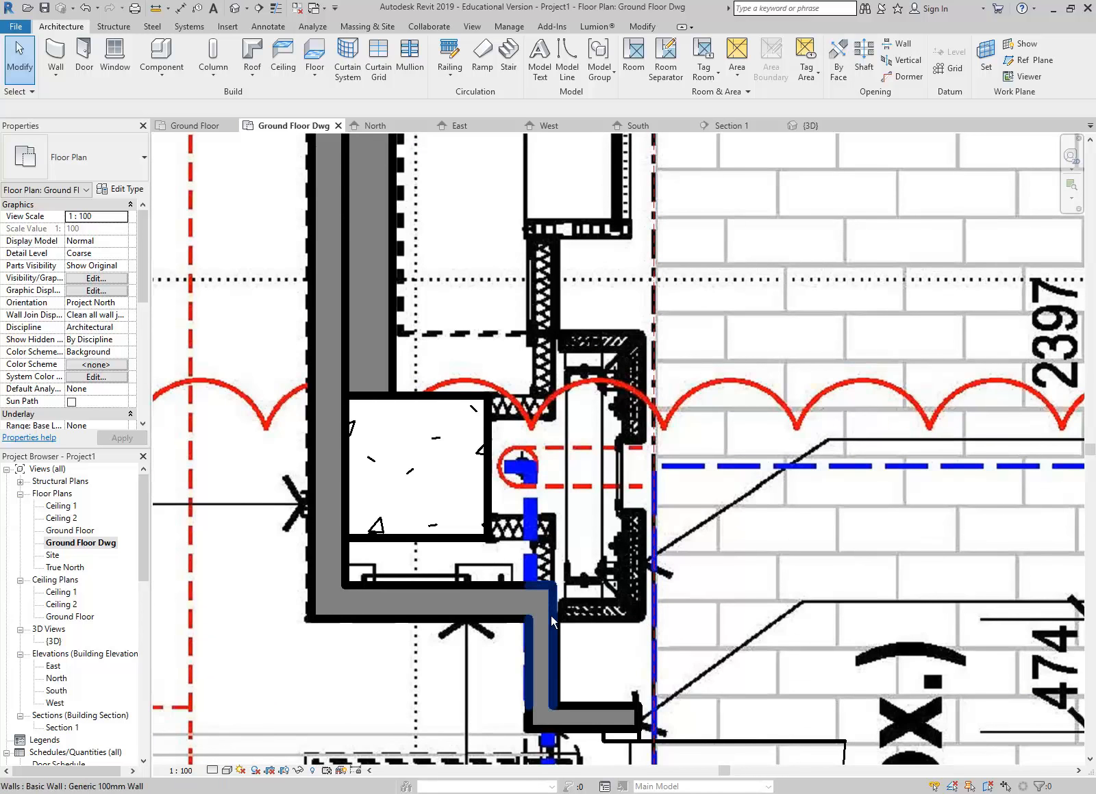
{"action": "left_click", "coordinate": [55, 55]}
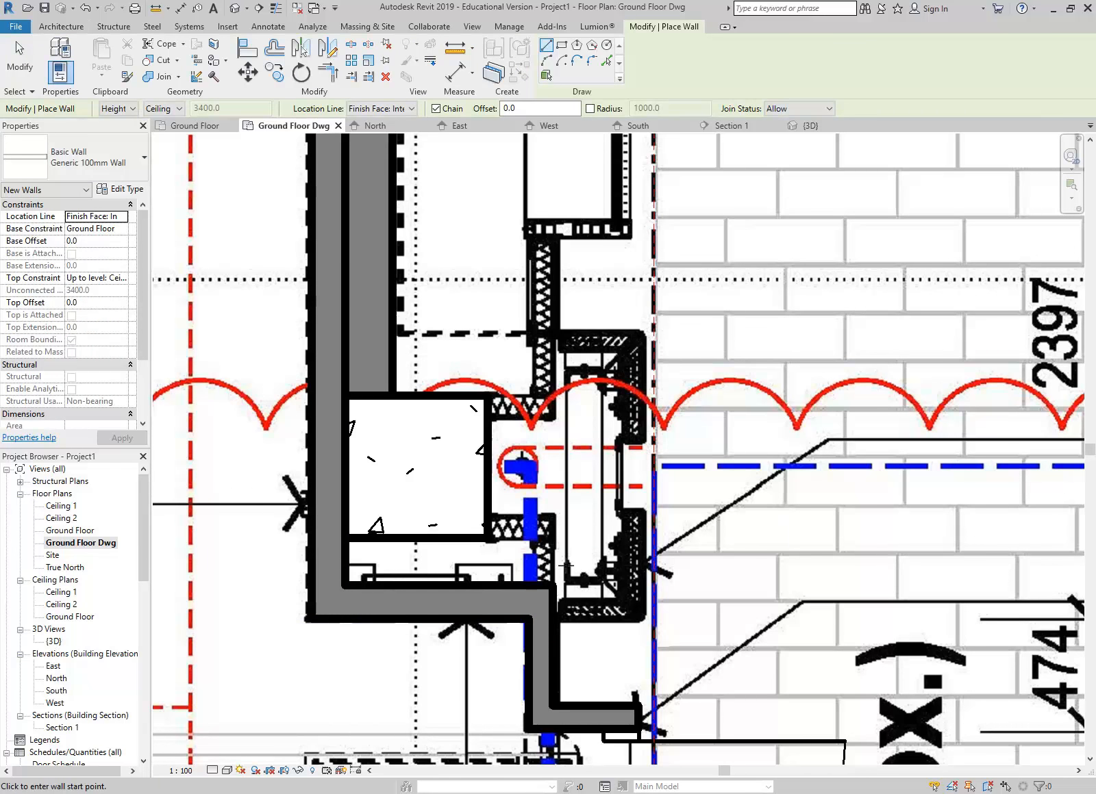
{"action": "left_click", "coordinate": [384, 110]}
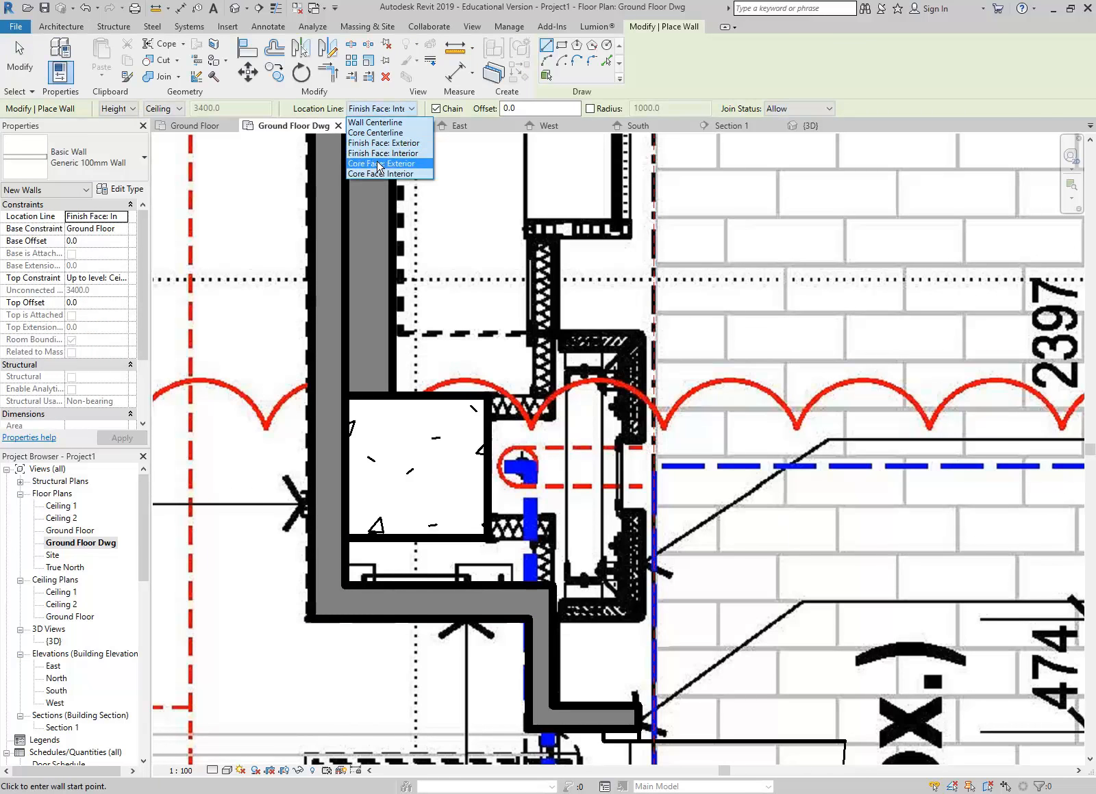
{"action": "left_click", "coordinate": [378, 165]}
{"action": "scroll", "coordinate": [513, 569], "scroll_direction": "up", "scroll_amount": 5}
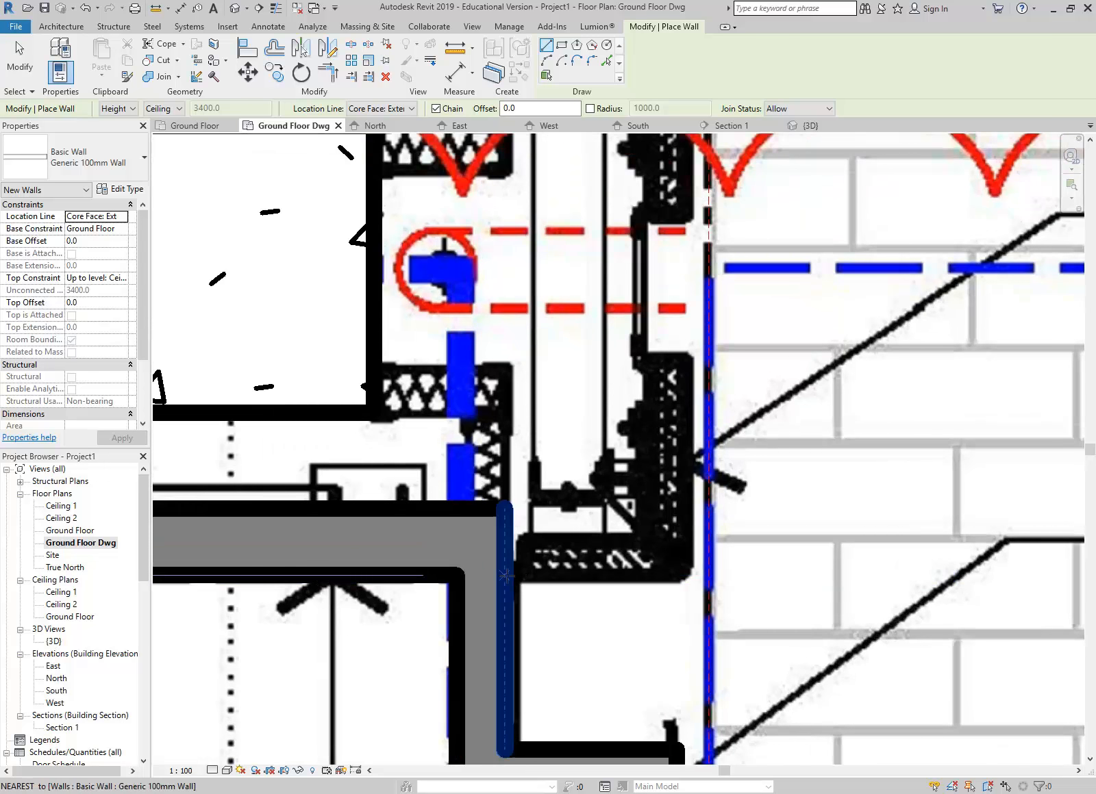
{"action": "left_click", "coordinate": [504, 575]}
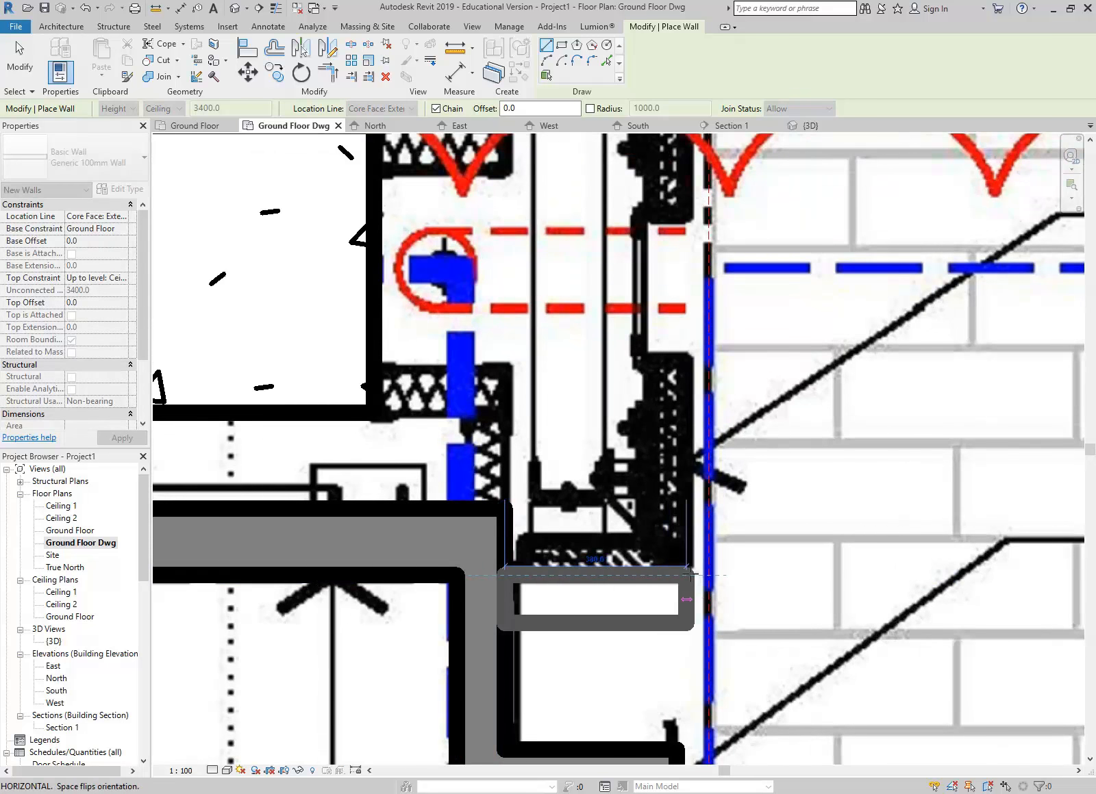
{"action": "left_click", "coordinate": [690, 573]}
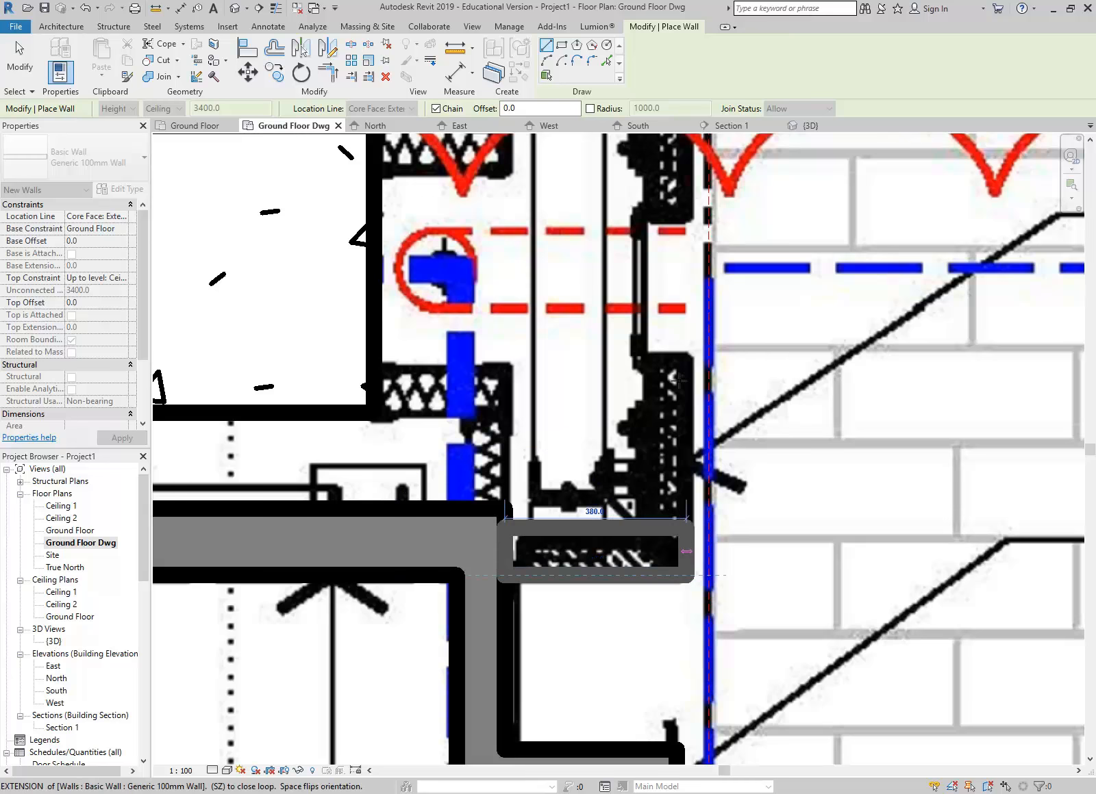
Continue the wall chain 1200 mm up the cupboard's outer face, back and up along the drawn lining, and 300 mm outward.
{"action": "scroll", "coordinate": [685, 521], "scroll_direction": "down", "scroll_amount": 2}
{"action": "middle_click_drag", "start_coordinate": [686, 514], "coordinate": [687, 614]}
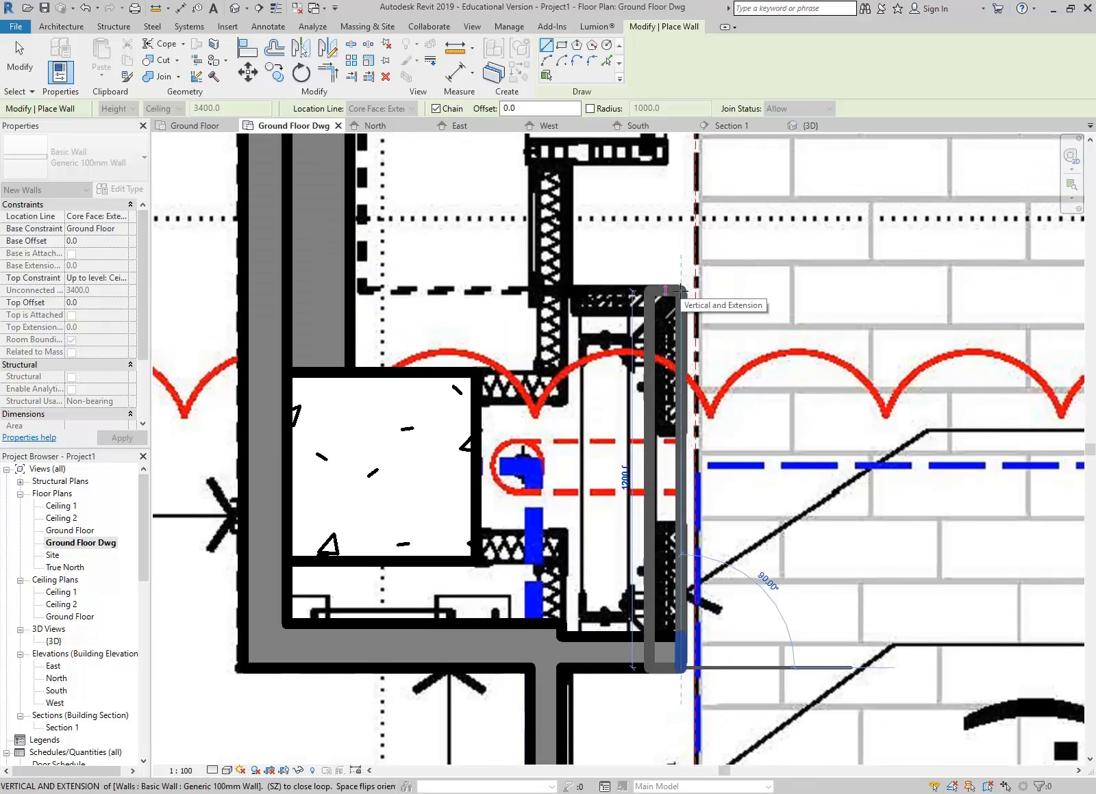
{"action": "left_click", "coordinate": [680, 291]}
{"action": "middle_click_drag", "start_coordinate": [562, 230], "coordinate": [558, 416]}
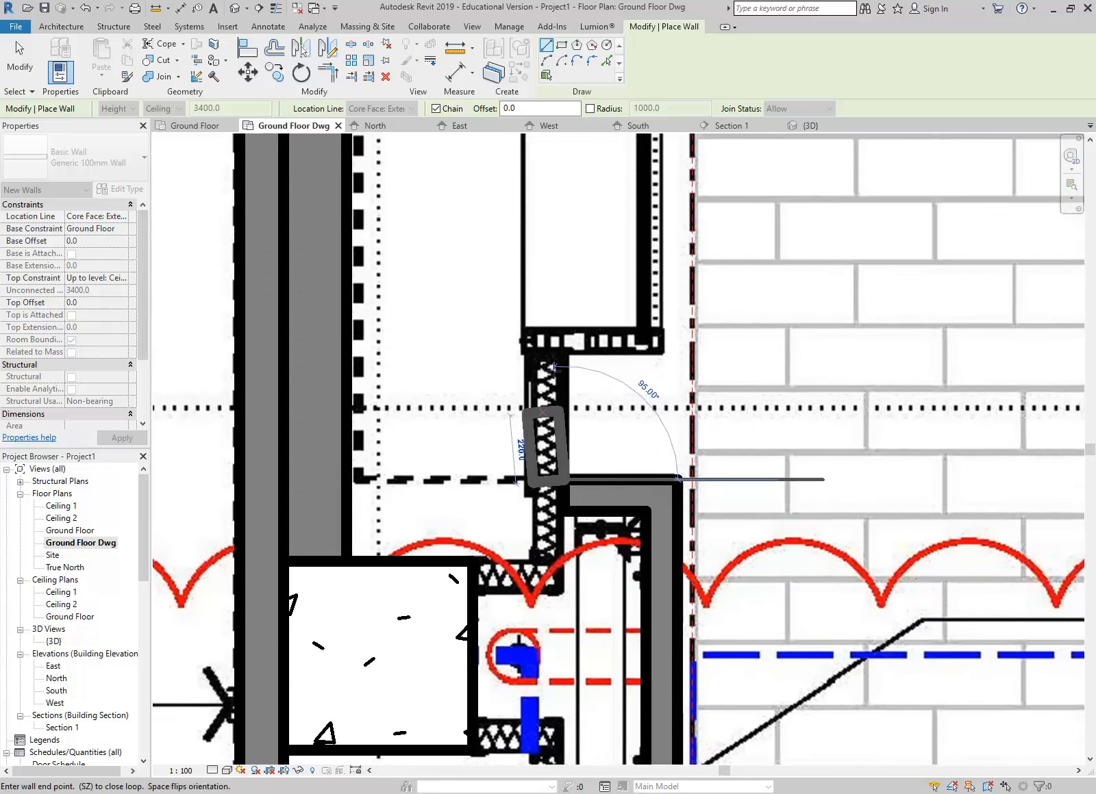
{"action": "left_click", "coordinate": [564, 353]}
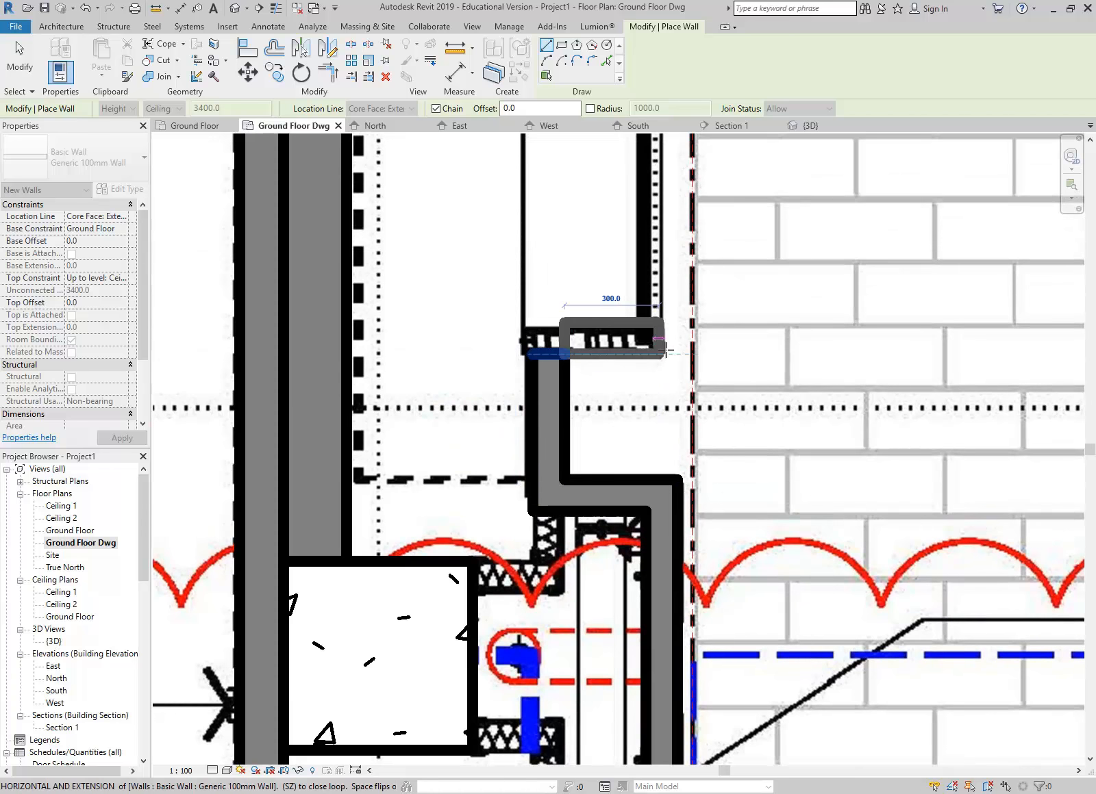
{"action": "left_click", "coordinate": [663, 351]}
Extend the wall chain up the street frontage to the next doorway's sill on the underlying drawing and end it there.
{"action": "middle_click_drag", "start_coordinate": [677, 352], "coordinate": [656, 559]}
{"action": "scroll", "coordinate": [650, 273], "scroll_direction": "down", "scroll_amount": 3}
{"action": "middle_click_drag", "start_coordinate": [650, 272], "coordinate": [631, 512]}
{"action": "scroll", "coordinate": [649, 282], "scroll_direction": "down", "scroll_amount": 2}
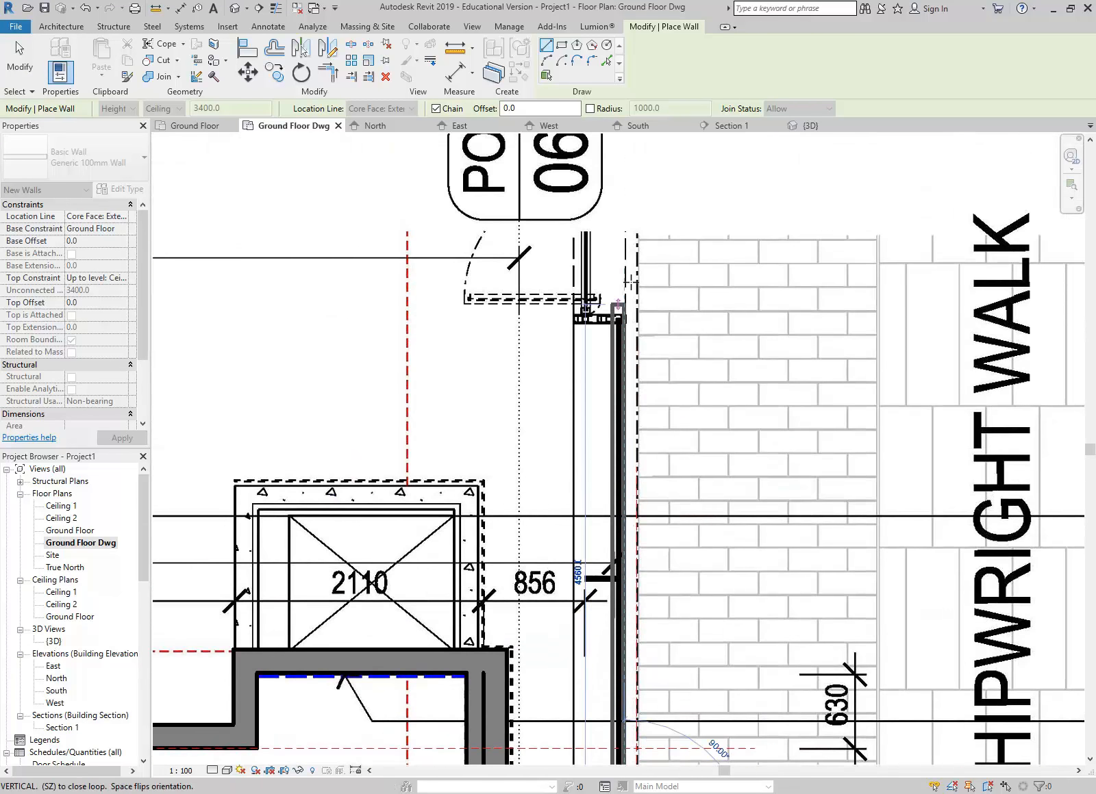
{"action": "scroll", "coordinate": [626, 296], "scroll_direction": "up", "scroll_amount": 6}
{"action": "left_click", "coordinate": [607, 385]}
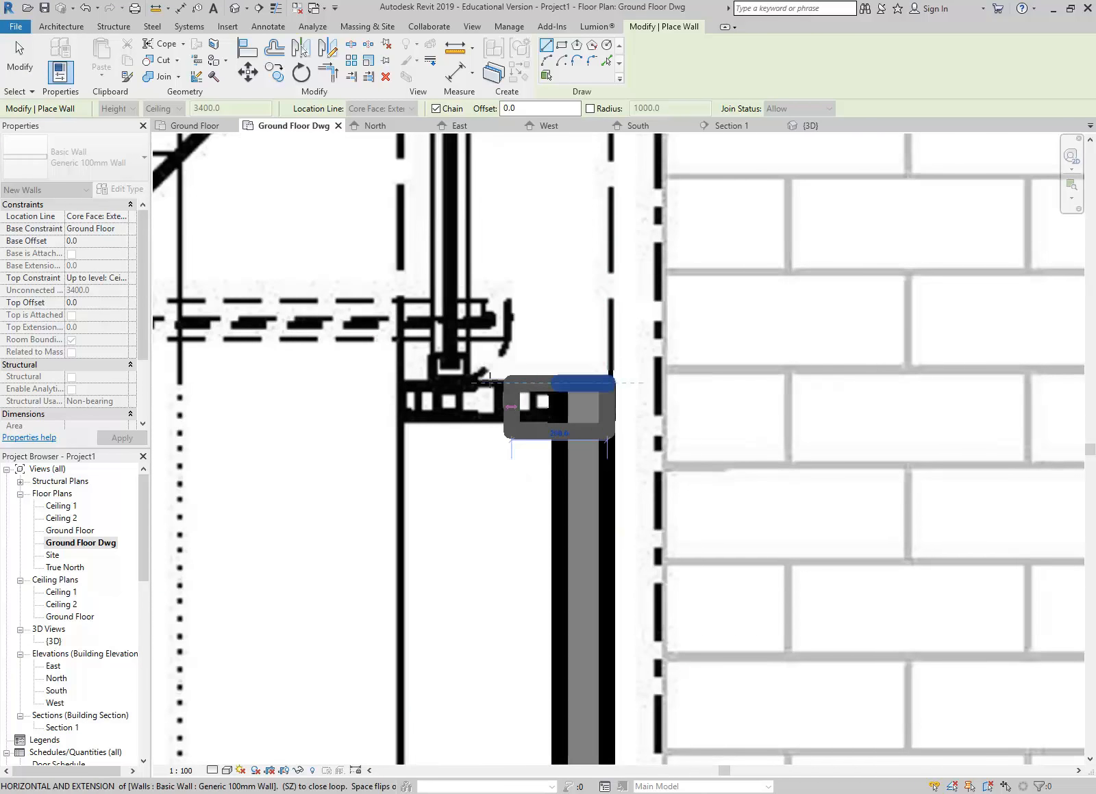
{"action": "scroll", "coordinate": [507, 373], "scroll_direction": "down", "scroll_amount": 3}
{"action": "right_click", "coordinate": [509, 348]}
{"action": "left_click", "coordinate": [531, 356]}
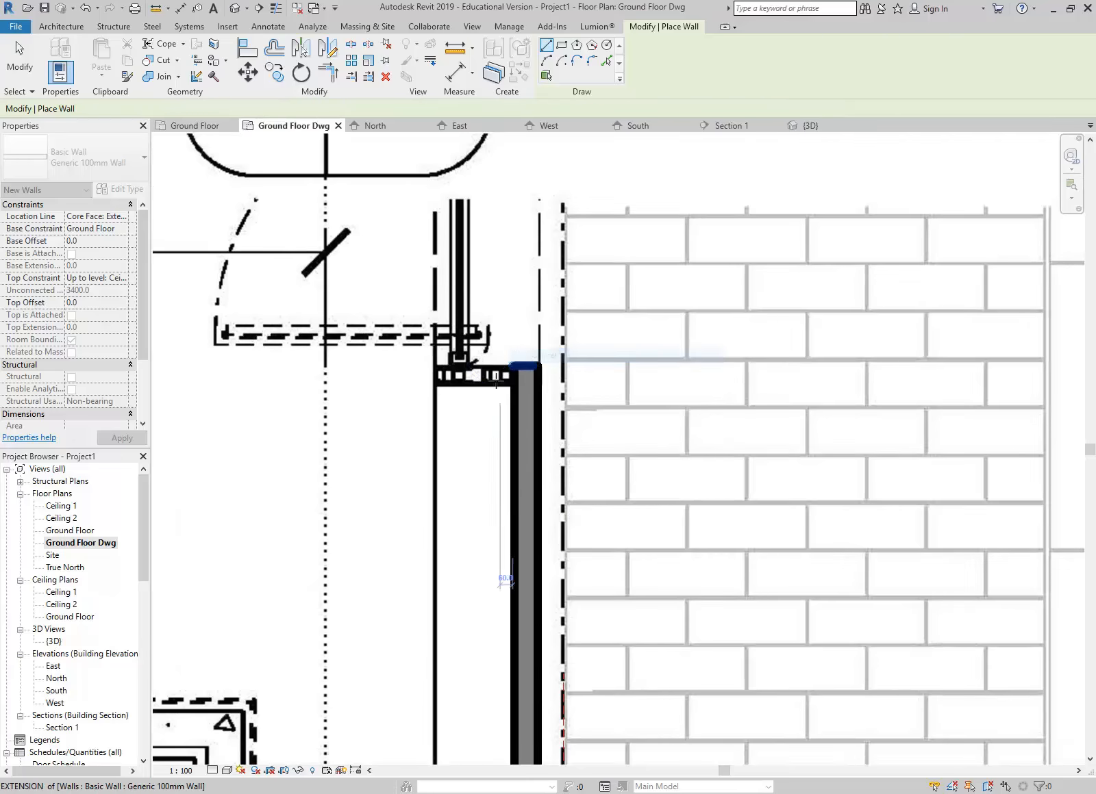
{"action": "scroll", "coordinate": [530, 410], "scroll_direction": "down", "scroll_amount": 3}
{"action": "key", "text": "Escape"}
{"action": "key", "text": "Escape"}
{"action": "middle_click_drag", "start_coordinate": [533, 424], "coordinate": [519, 308]}
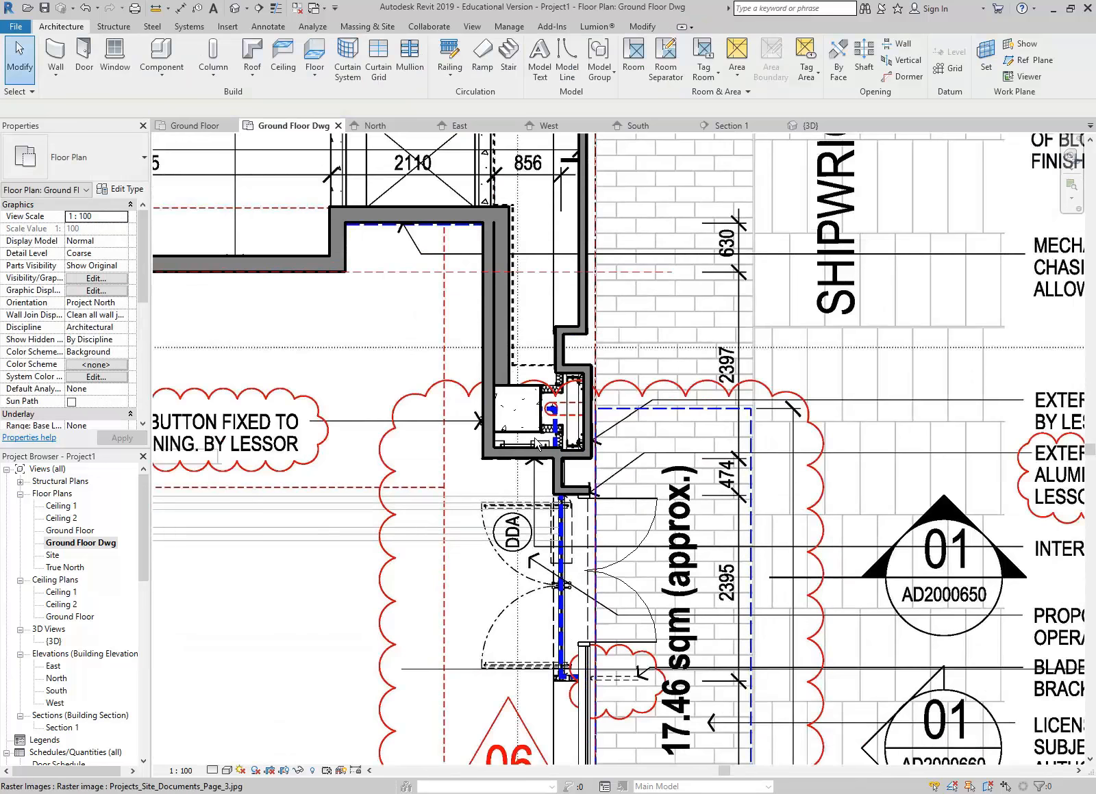
In the 3D view, select the whole chain of connected walls and set its top constraint to Up to level: Ceiling 2.
{"action": "scroll", "coordinate": [556, 361], "scroll_direction": "up", "scroll_amount": 2}
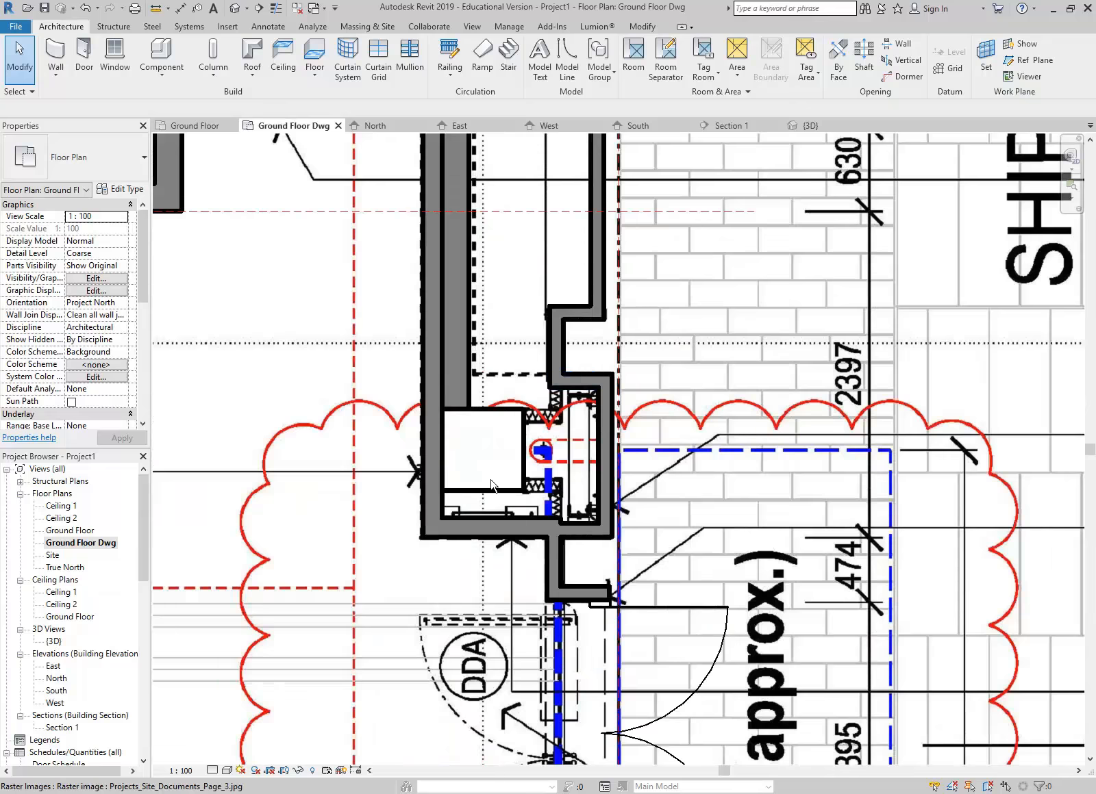
{"action": "double_click", "coordinate": [55, 642]}
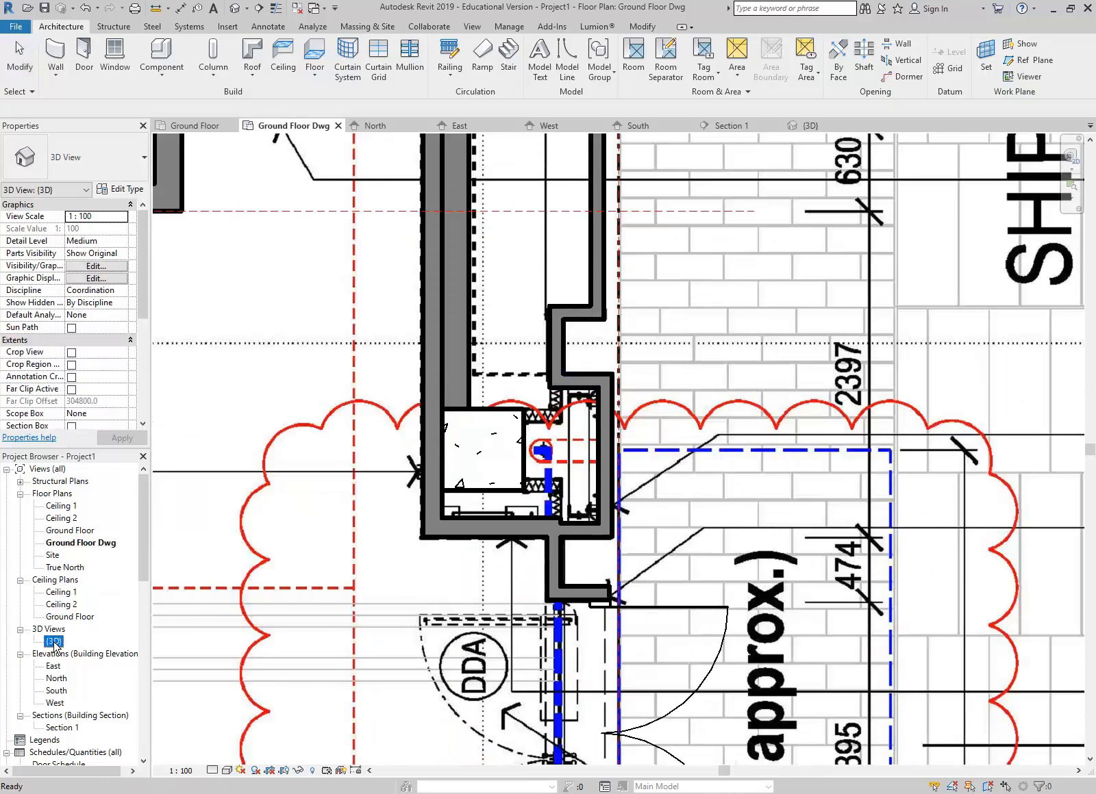
{"action": "scroll", "coordinate": [630, 428], "scroll_direction": "down", "scroll_amount": 2}
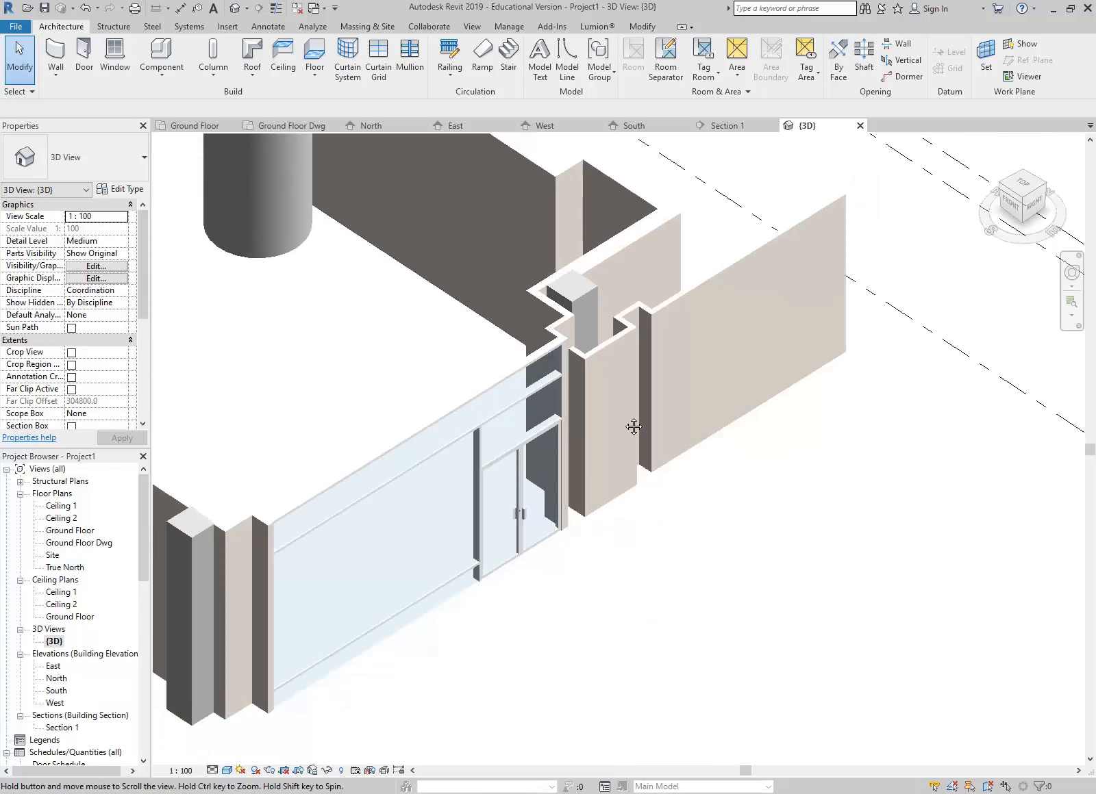
{"action": "key", "text": "Tab"}
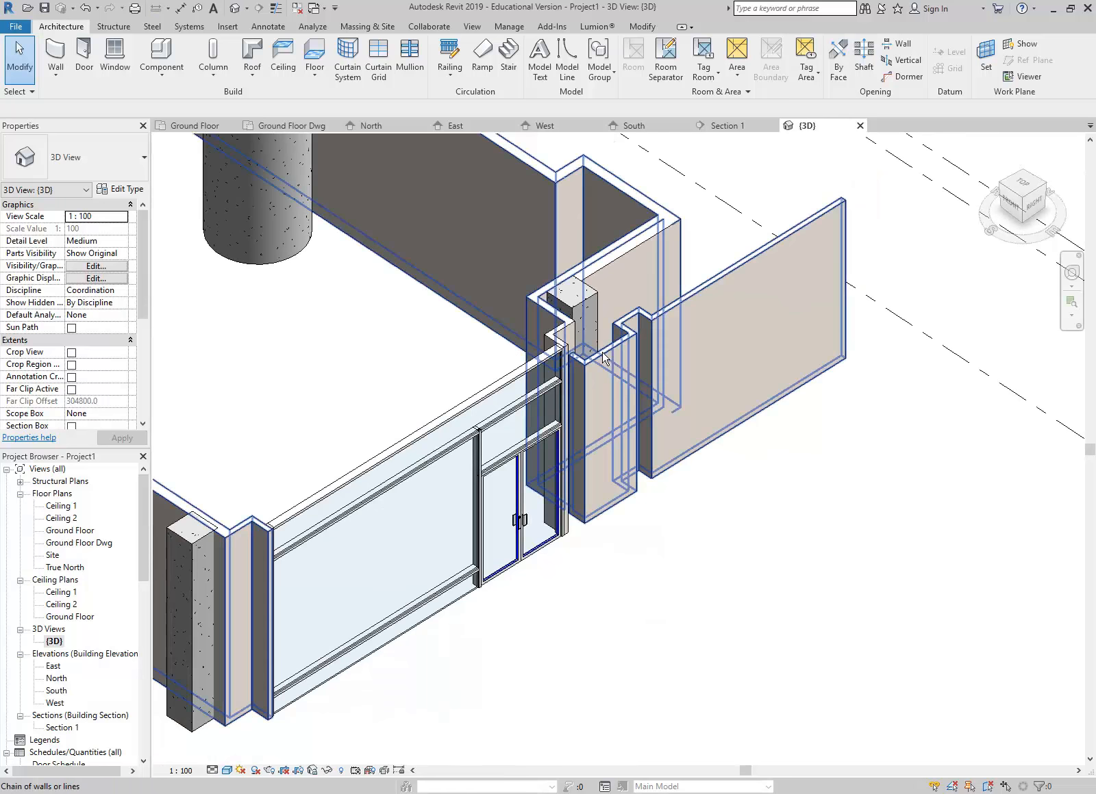
{"action": "left_click", "coordinate": [604, 358]}
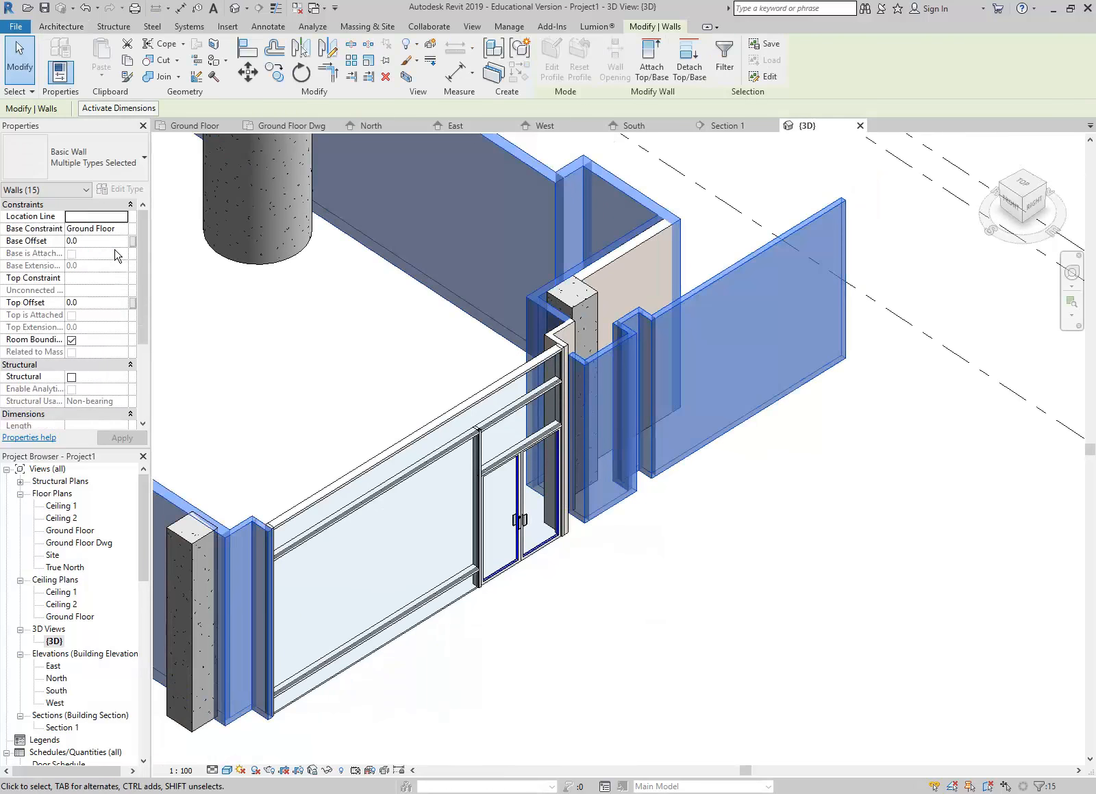
{"action": "left_click", "coordinate": [121, 281]}
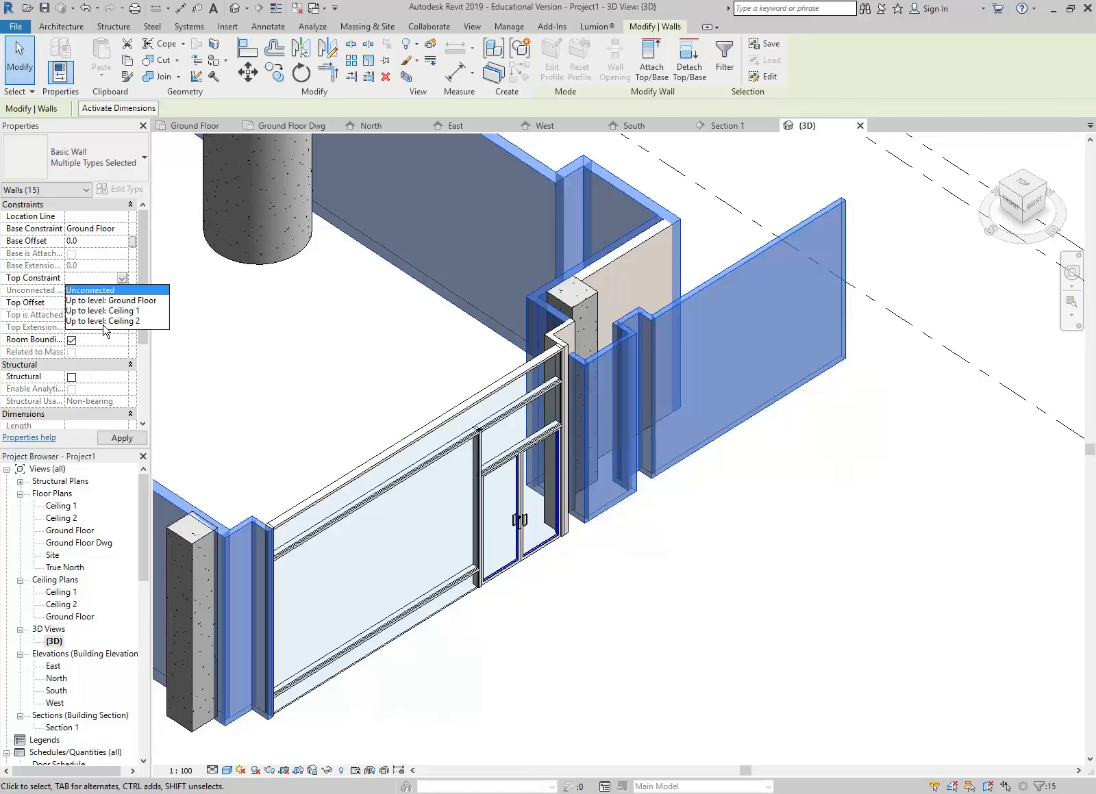
{"action": "left_click", "coordinate": [104, 321]}
{"action": "left_click", "coordinate": [604, 596]}
{"action": "scroll", "coordinate": [617, 602], "scroll_direction": "down", "scroll_amount": 3}
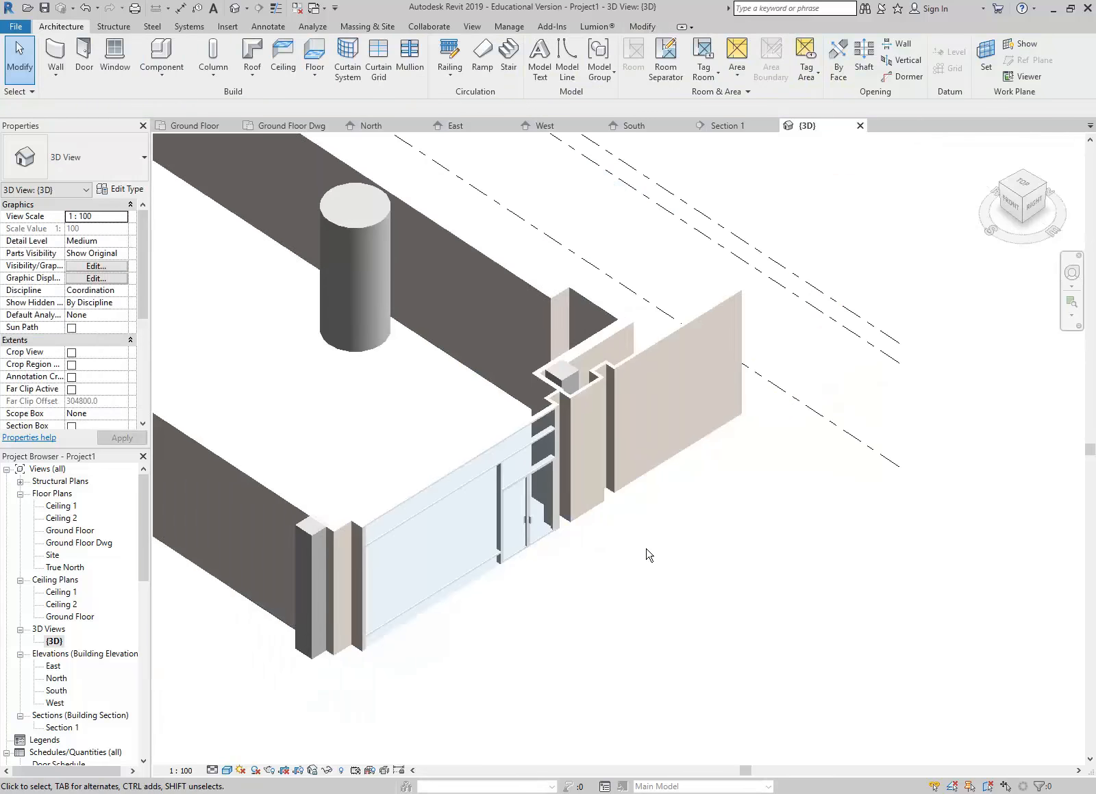
{"action": "scroll", "coordinate": [638, 533], "scroll_direction": "down", "scroll_amount": 1}
{"action": "scroll", "coordinate": [606, 562], "scroll_direction": "up", "scroll_amount": 3}
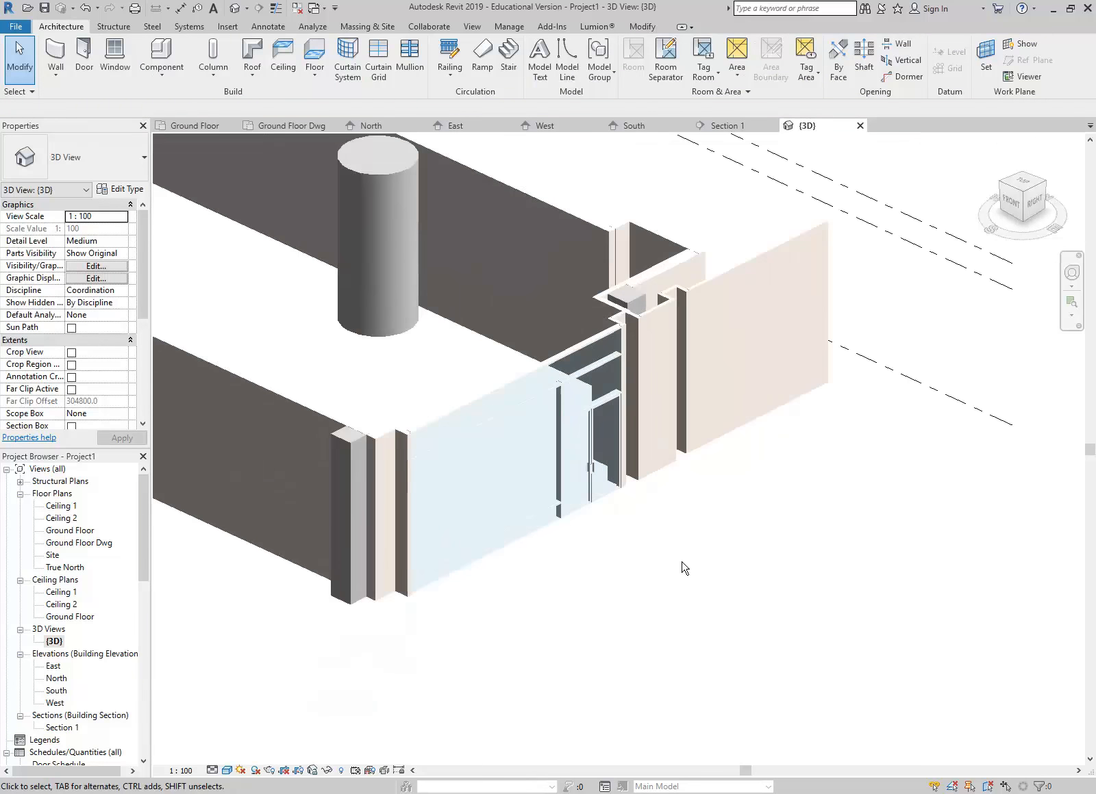
{"action": "scroll", "coordinate": [611, 464], "scroll_direction": "down", "scroll_amount": 3}
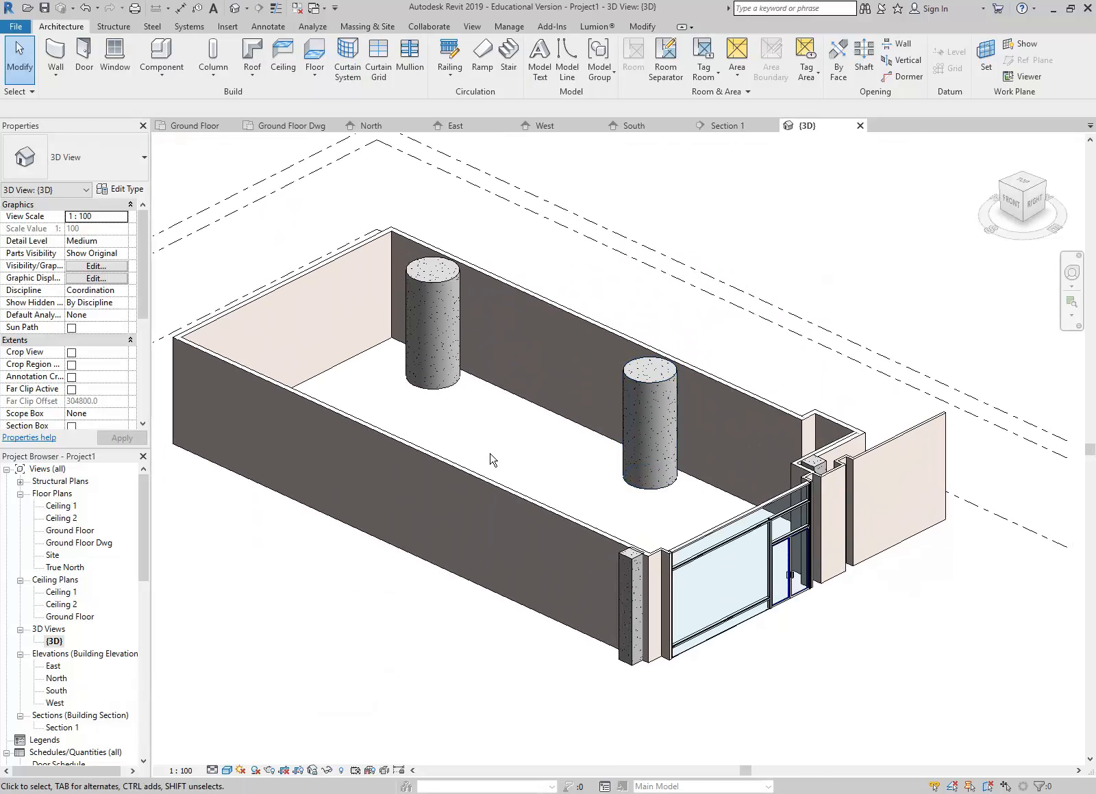
{"action": "middle_click_drag", "start_coordinate": [520, 414], "coordinate": [590, 499]}
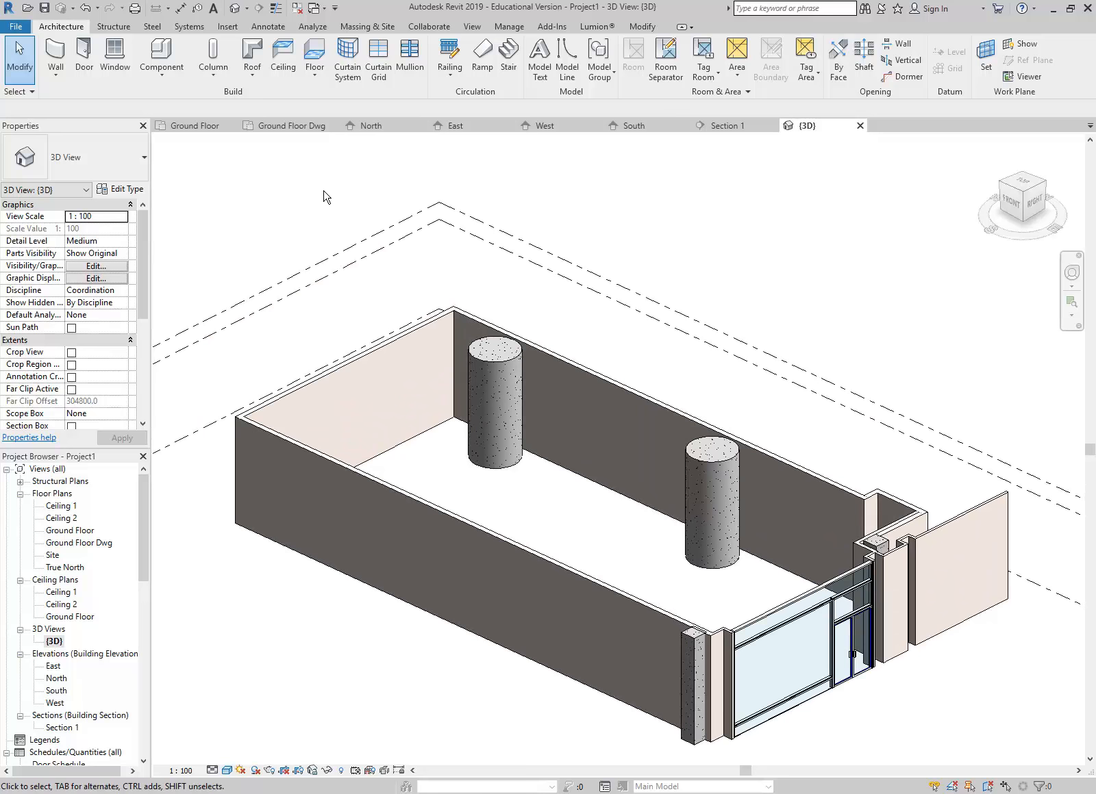
Begin saving the model as a new project file and set the save location to the 5X 2019 folder.
{"action": "left_click", "coordinate": [16, 27]}
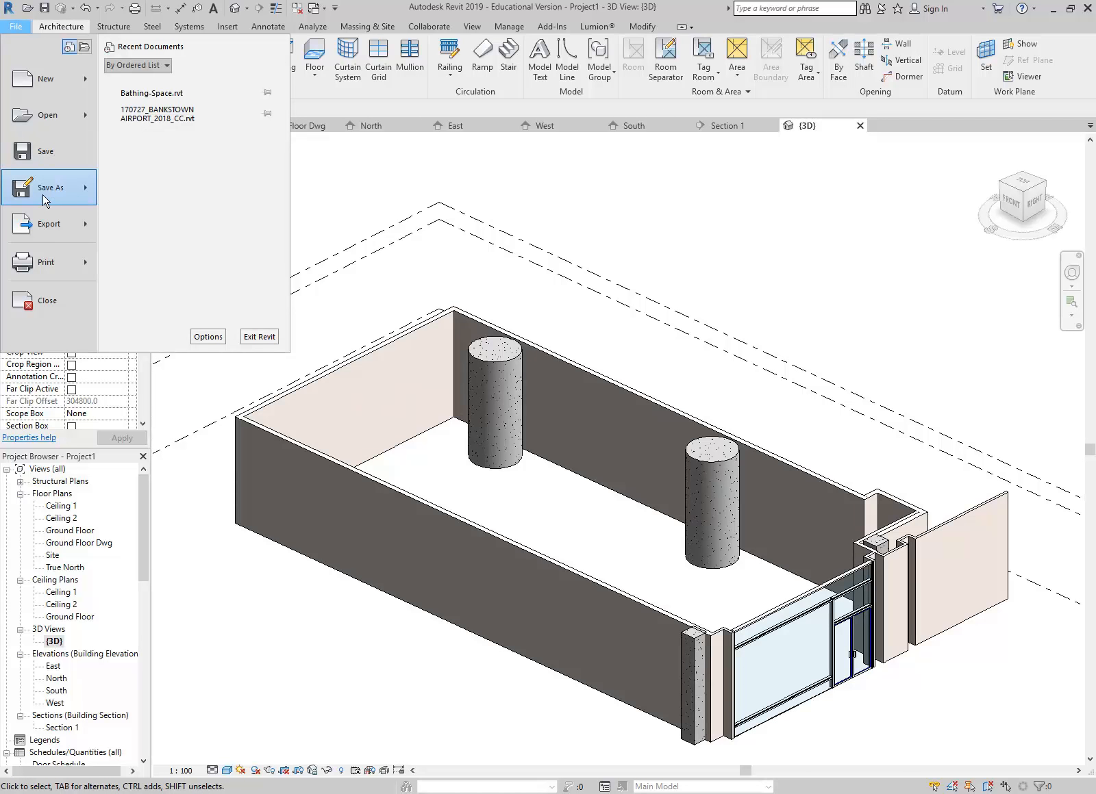
{"action": "mouse_move", "coordinate": [45, 199]}
{"action": "left_click", "coordinate": [127, 98]}
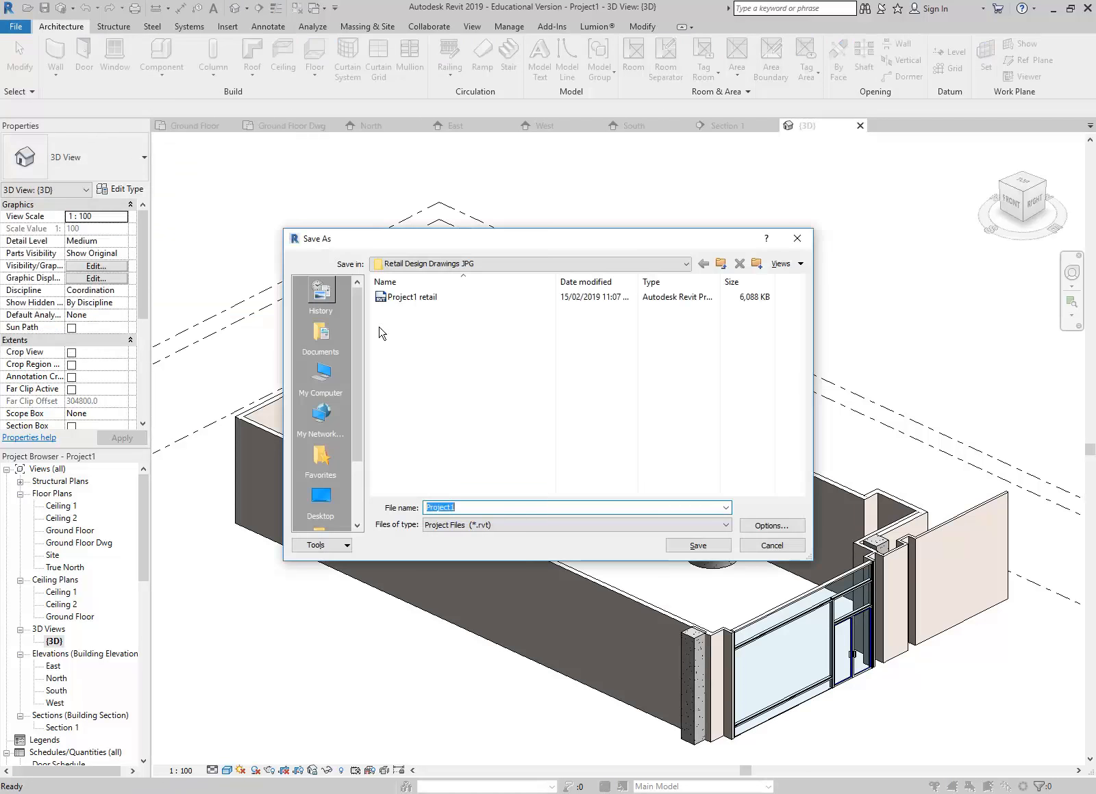
{"action": "left_click", "coordinate": [474, 265]}
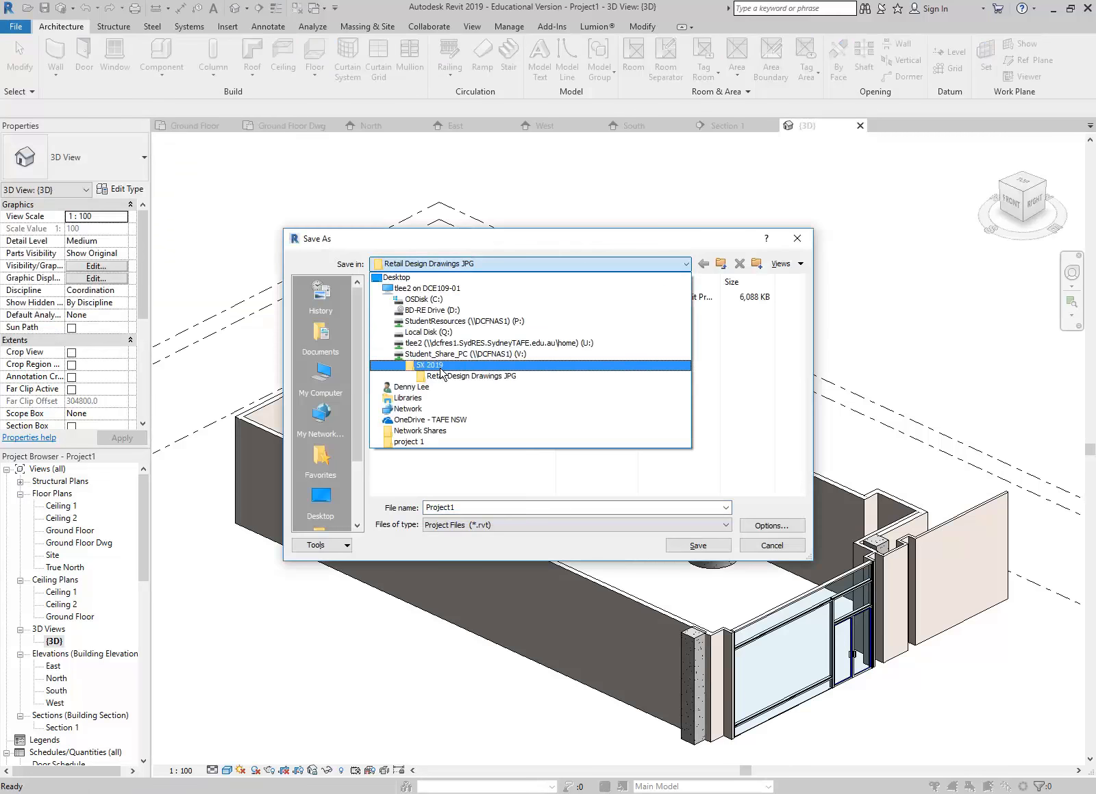
{"action": "left_click", "coordinate": [442, 367]}
Create a new folder inside 5X 2019, name it with the author's full name, and open it as the save location.
{"action": "right_click", "coordinate": [415, 348]}
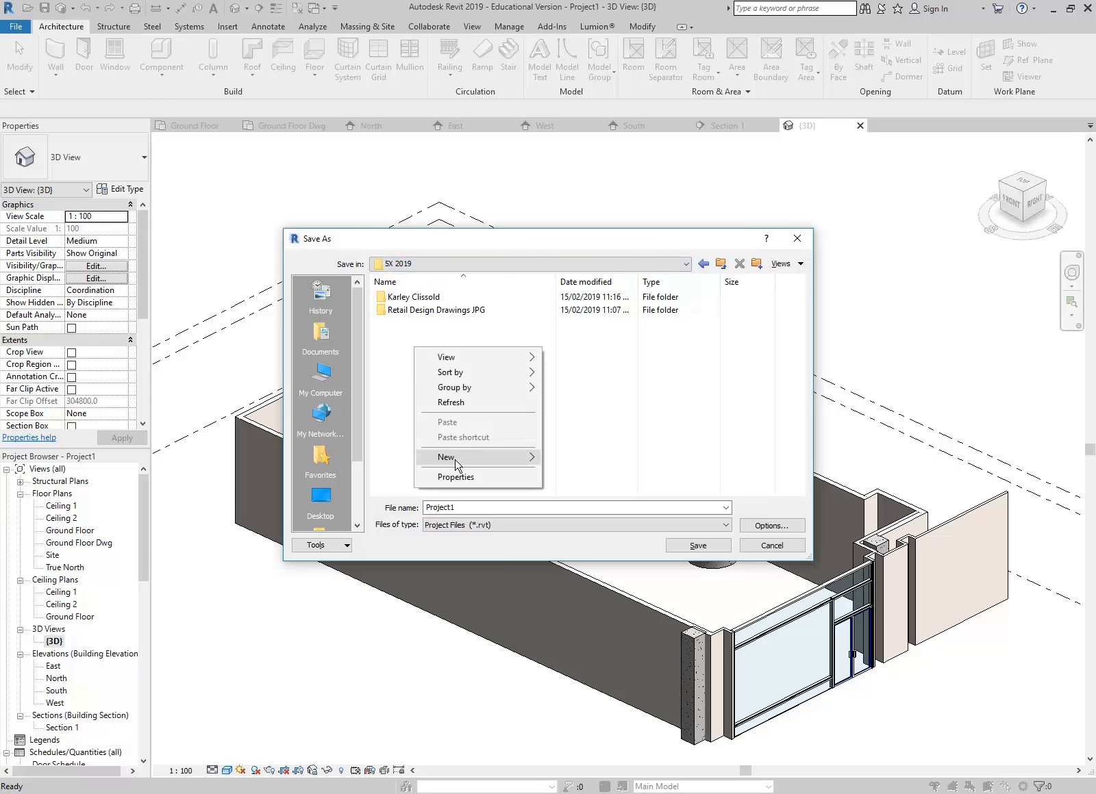
{"action": "mouse_move", "coordinate": [456, 460]}
{"action": "left_click", "coordinate": [569, 456]}
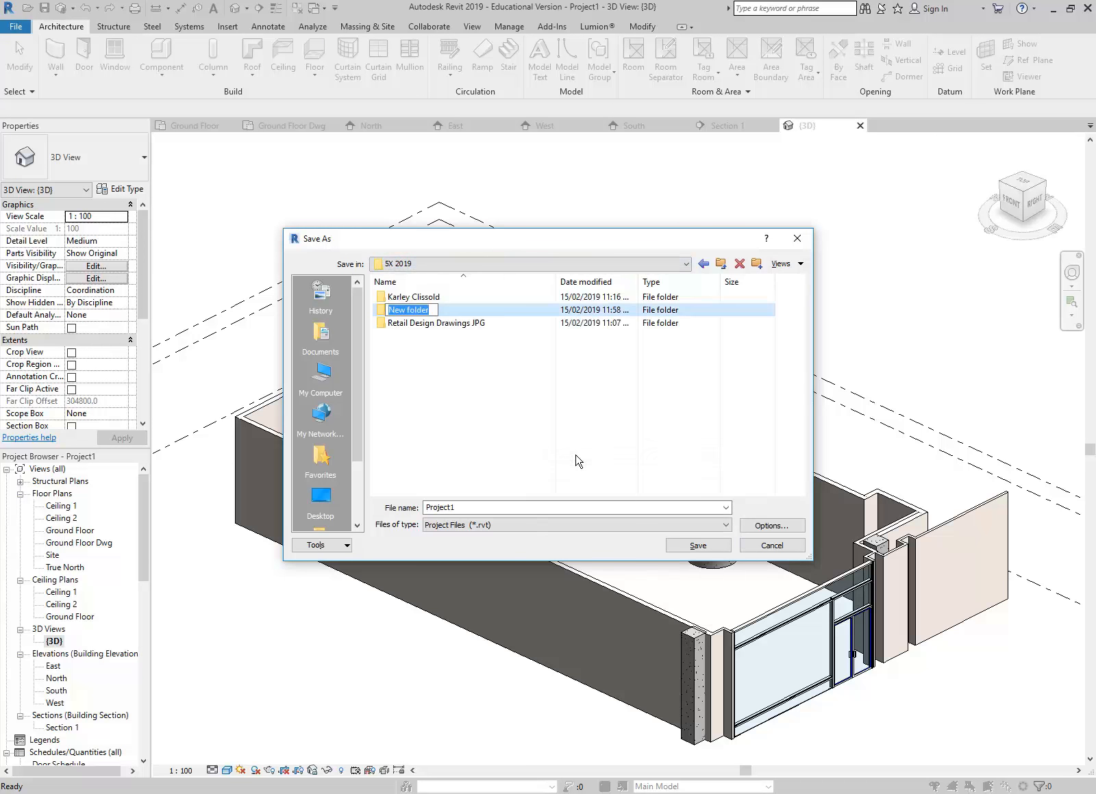
{"action": "type", "text": "dENNY lEE"}
{"action": "key", "text": "BackSpace"}
{"action": "key", "text": "BackSpace"}
{"action": "key", "text": "BackSpace"}
{"action": "key", "text": "BackSpace"}
{"action": "key", "text": "BackSpace"}
{"action": "key", "text": "BackSpace"}
{"action": "key", "text": "BackSpace"}
{"action": "key", "text": "BackSpace"}
{"action": "key", "text": "BackSpace"}
{"action": "type", "text": "Denny Lee"}
{"action": "key", "text": "Return"}
{"action": "key", "text": "Return"}
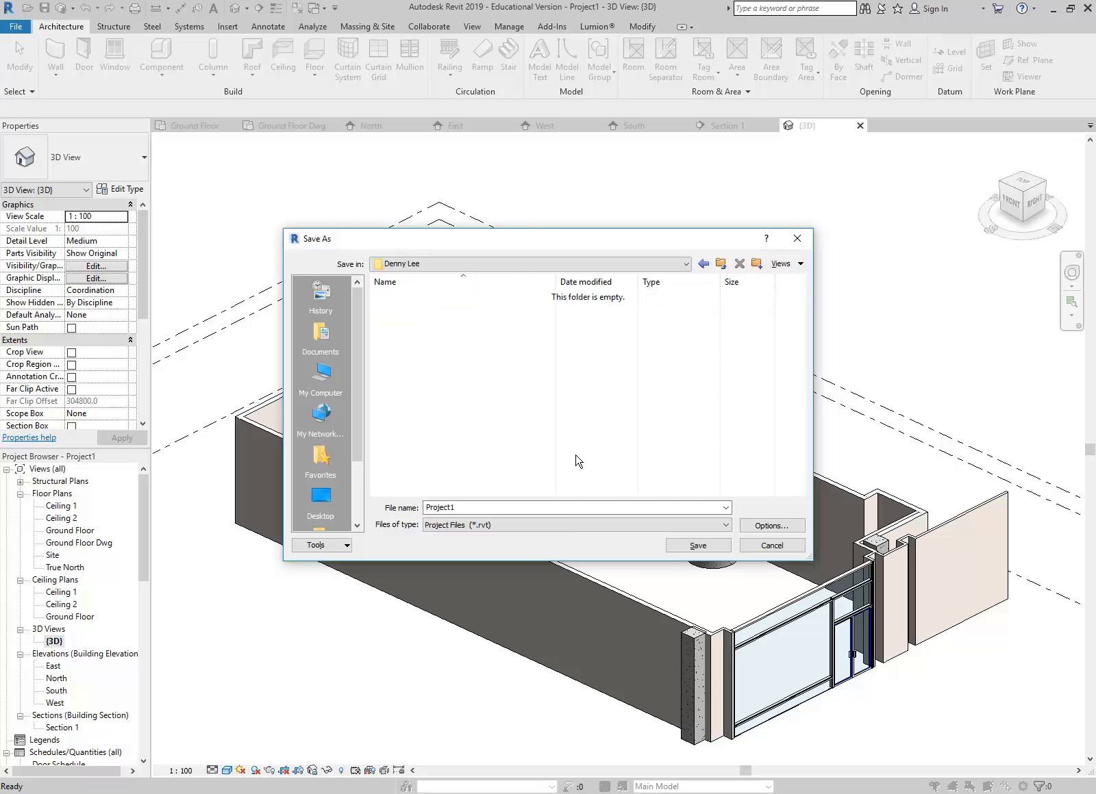
Select the project's proposed file name for editing.
{"action": "double_click", "coordinate": [503, 505]}
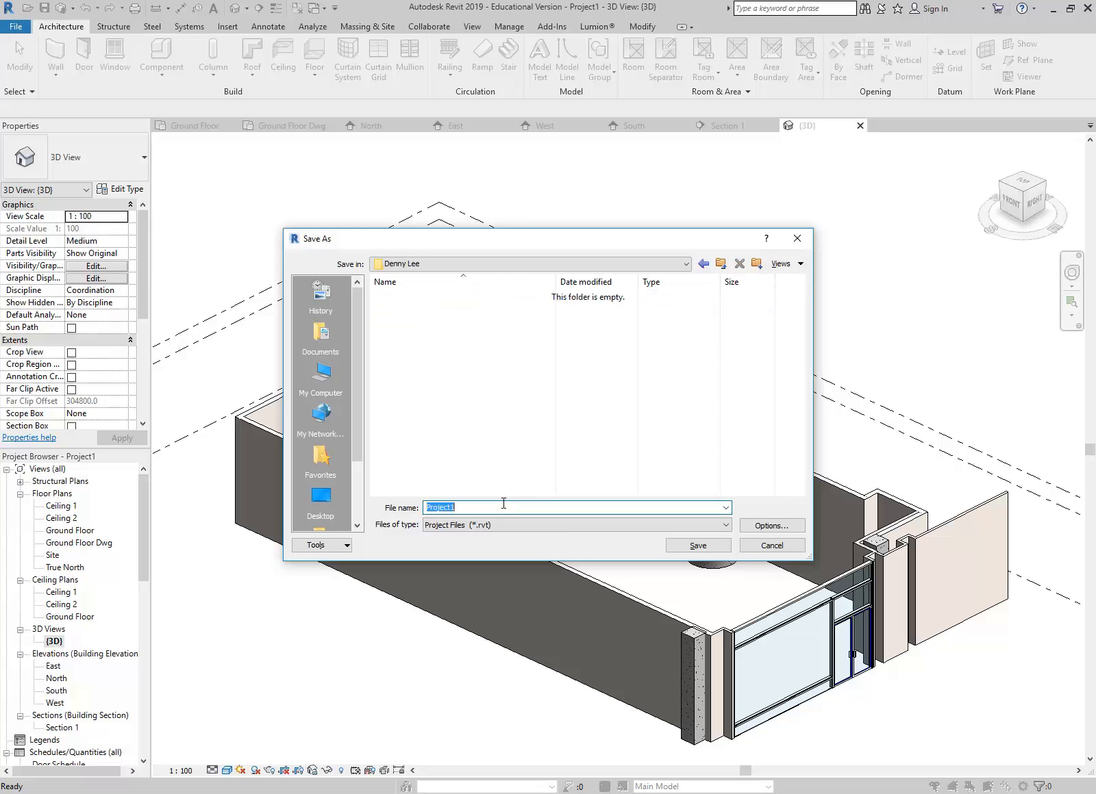